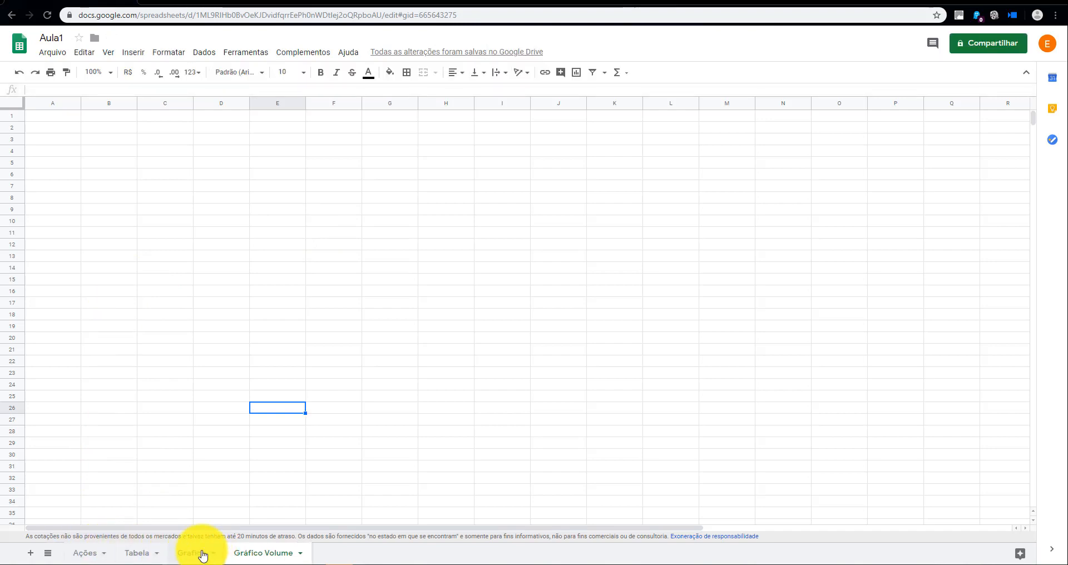
Delete the candlestick chart from the Grafico sheet.
{"action": "right_click", "coordinate": [203, 554]}
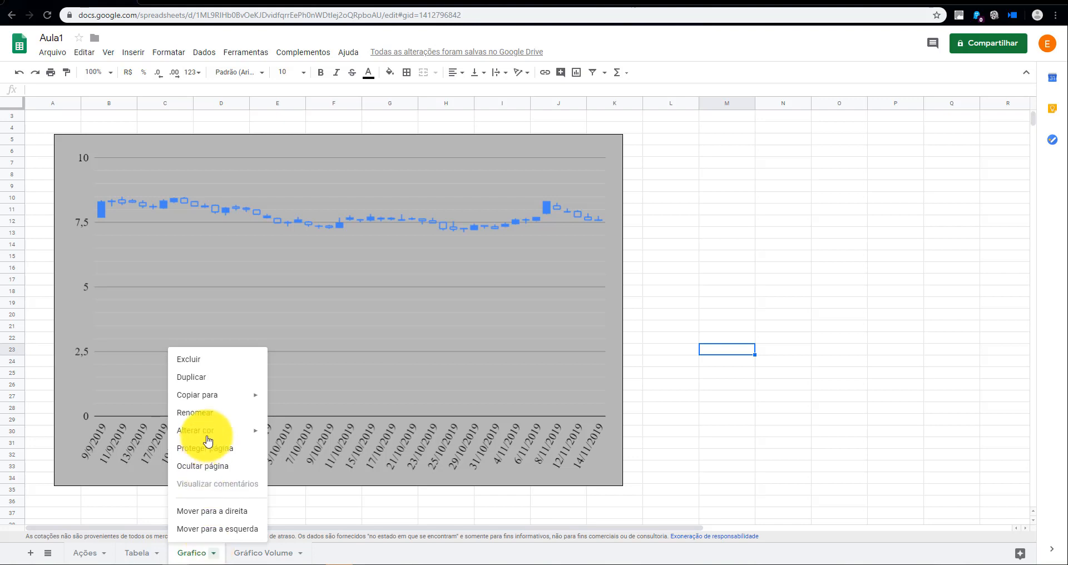
{"action": "left_click", "coordinate": [209, 418]}
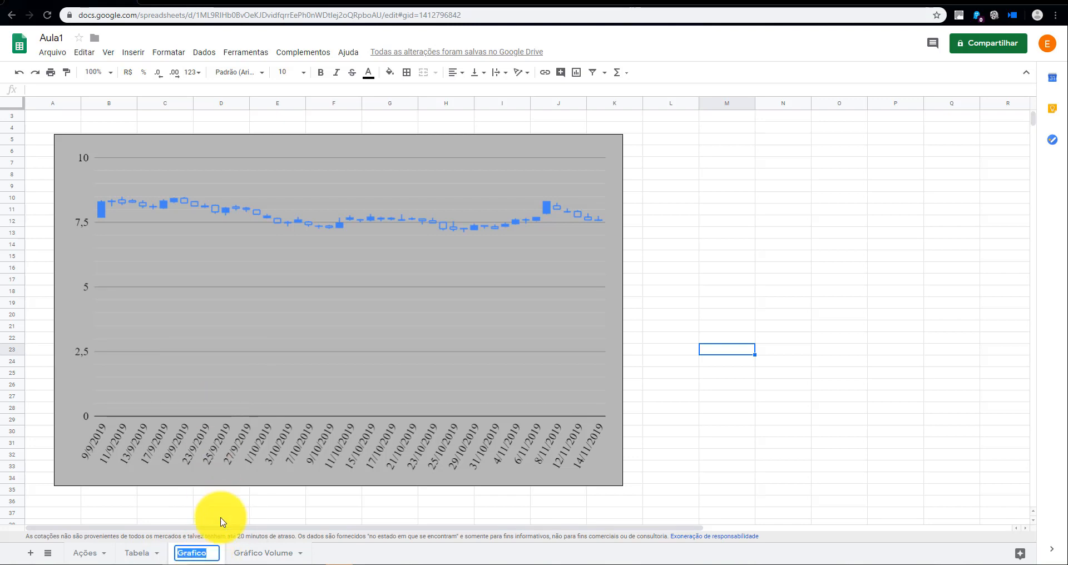
{"action": "left_click", "coordinate": [242, 305]}
{"action": "key", "text": "Delete"}
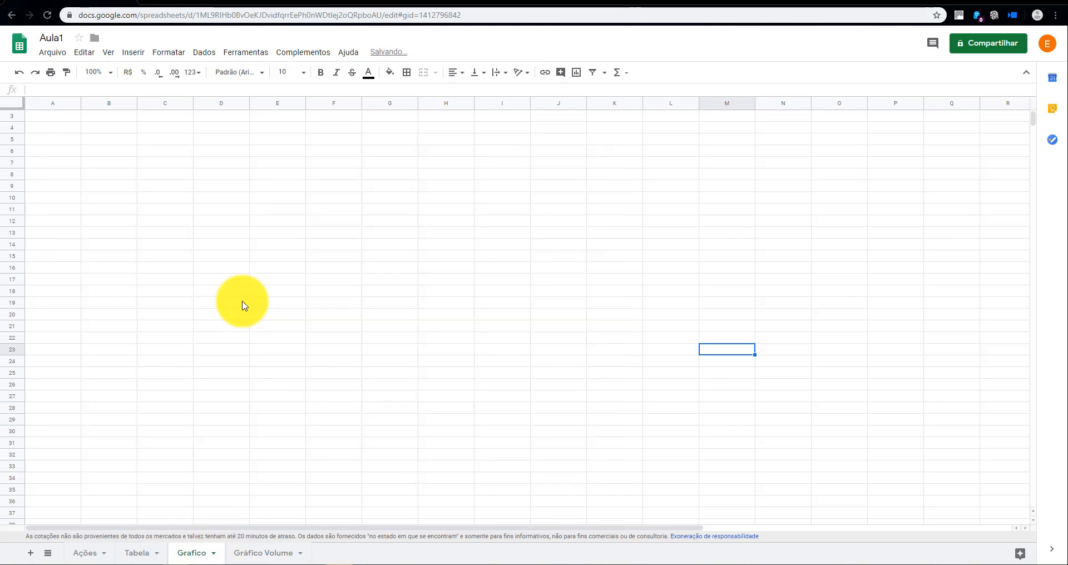
Rename the Grafico sheet as "Grafico Candle".
{"action": "right_click", "coordinate": [203, 553]}
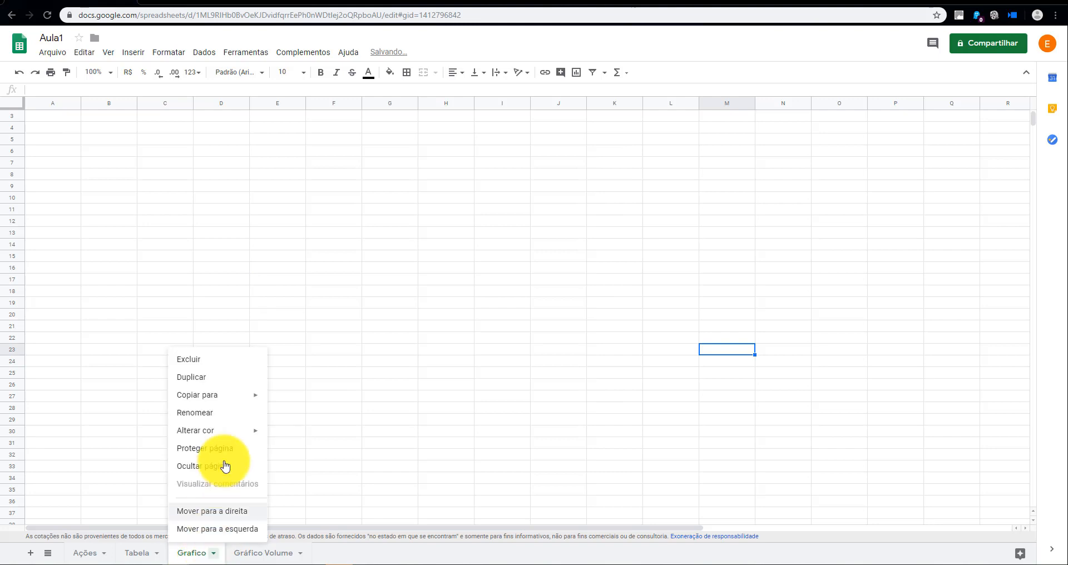
{"action": "left_click", "coordinate": [209, 415]}
{"action": "left_click", "coordinate": [212, 555]}
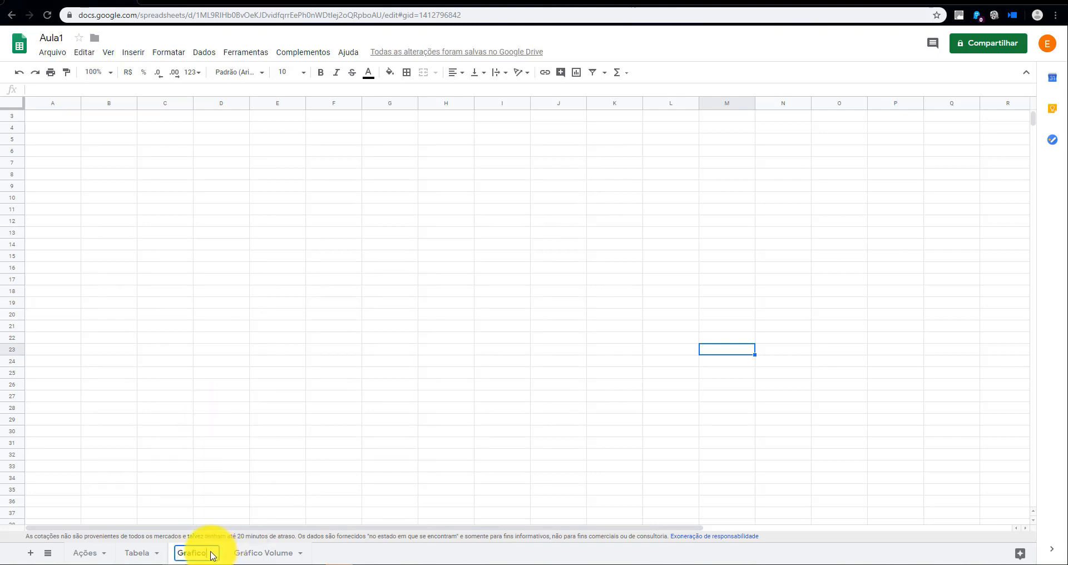
{"action": "type", "text": "c"}
{"action": "key", "text": "BackSpace"}
{"action": "type", "text": "Candel"}
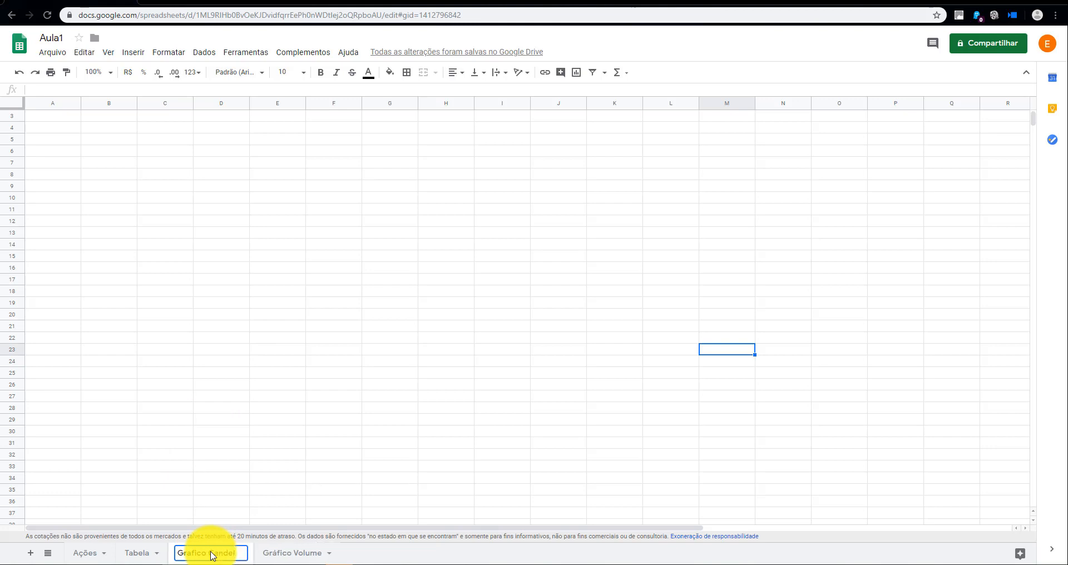
{"action": "key", "text": "BackSpace"}
{"action": "key", "text": "BackSpace"}
{"action": "type", "text": "le"}
On the Ações sheet, examine the GOOGLEFINANCE function in the Preço/Lucro and Preço Atual formulas and the ticker cell A2 they reference.
{"action": "left_click", "coordinate": [100, 555]}
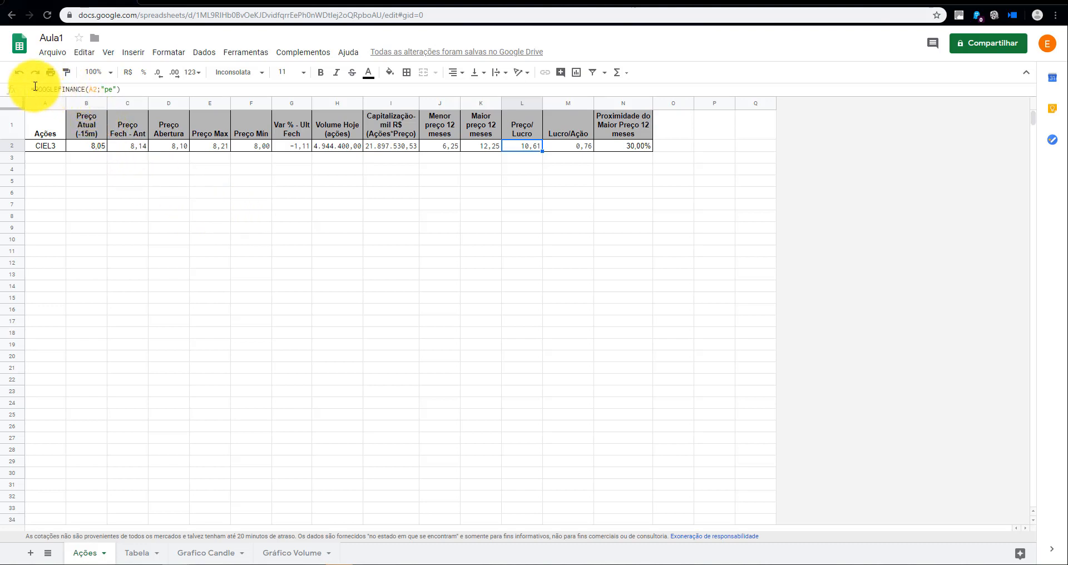
{"action": "left_click_drag", "start_coordinate": [36, 87], "coordinate": [85, 88]}
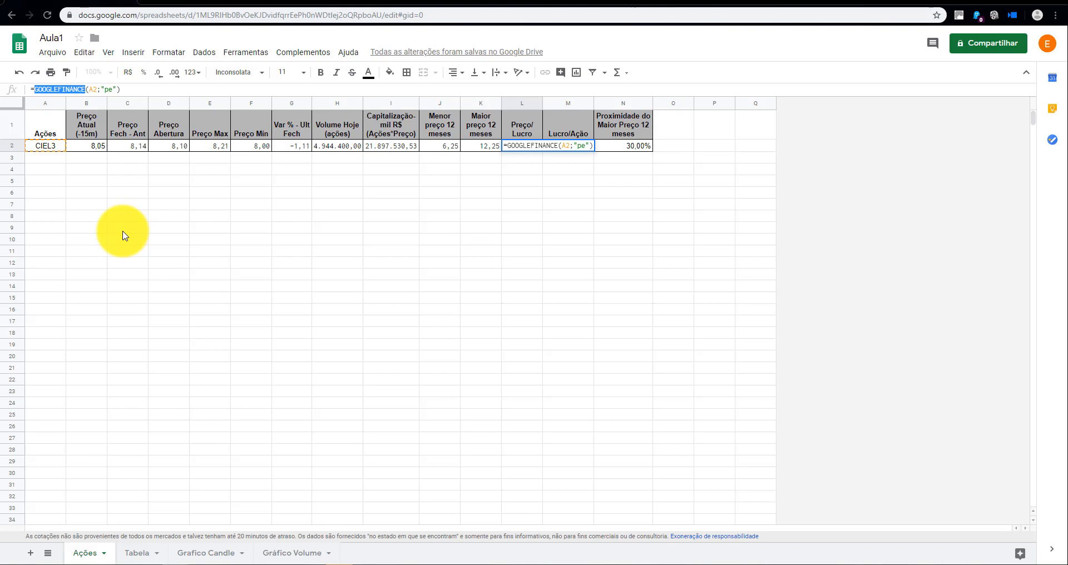
{"action": "left_click", "coordinate": [87, 148]}
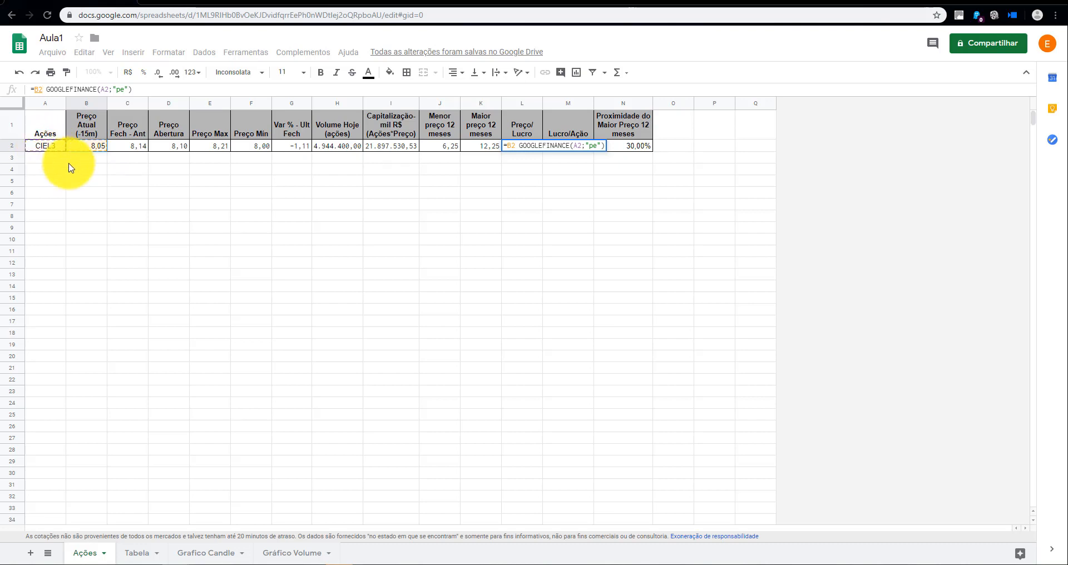
{"action": "key", "text": "Escape"}
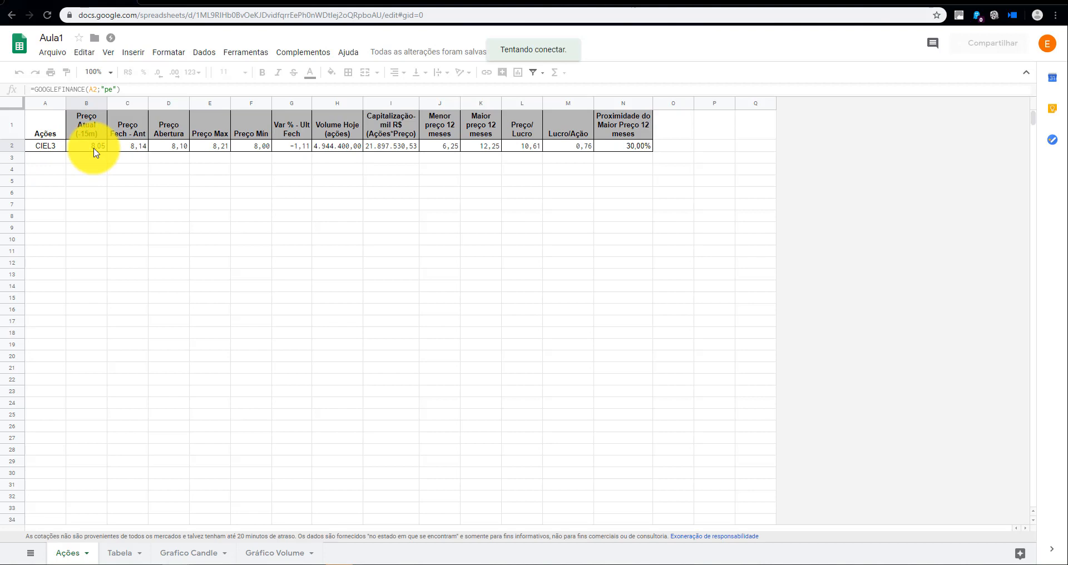
{"action": "left_click", "coordinate": [93, 146]}
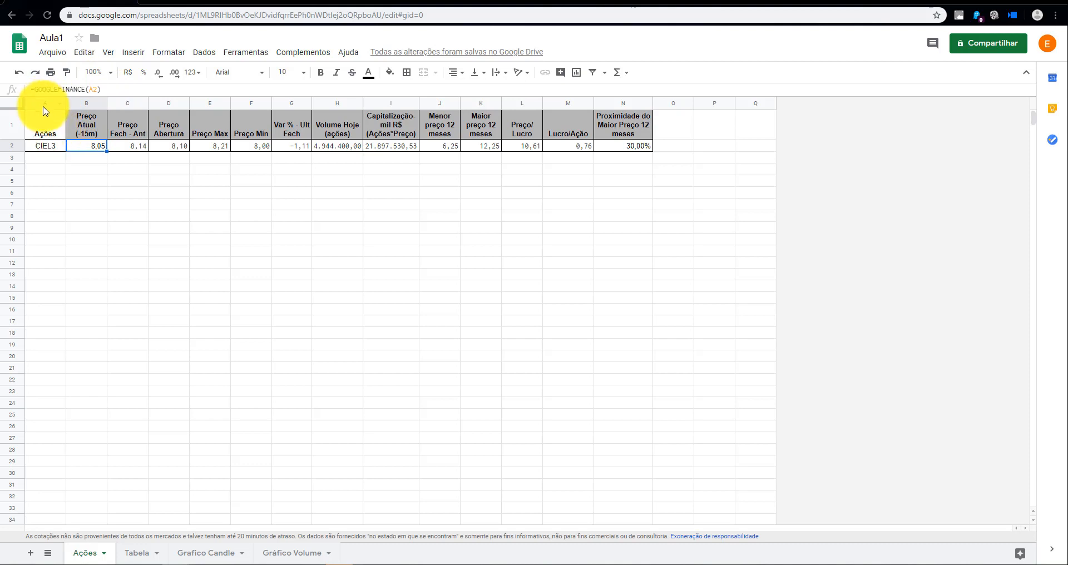
{"action": "left_click", "coordinate": [46, 151]}
{"action": "left_click", "coordinate": [89, 147]}
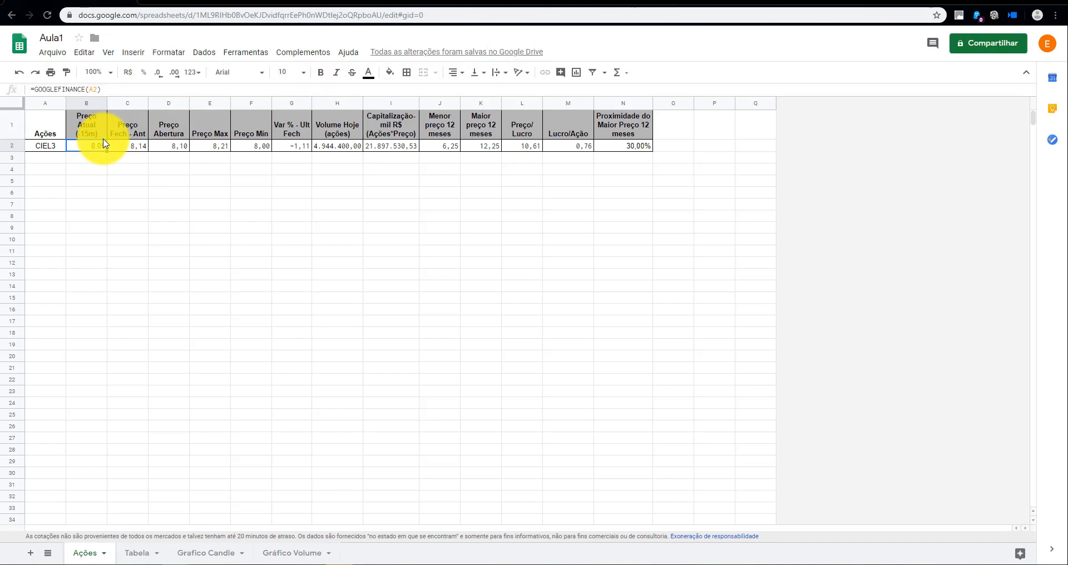
Examine the previous closing price formula in C2, focusing on its "closeyest" attribute.
{"action": "left_click", "coordinate": [128, 148]}
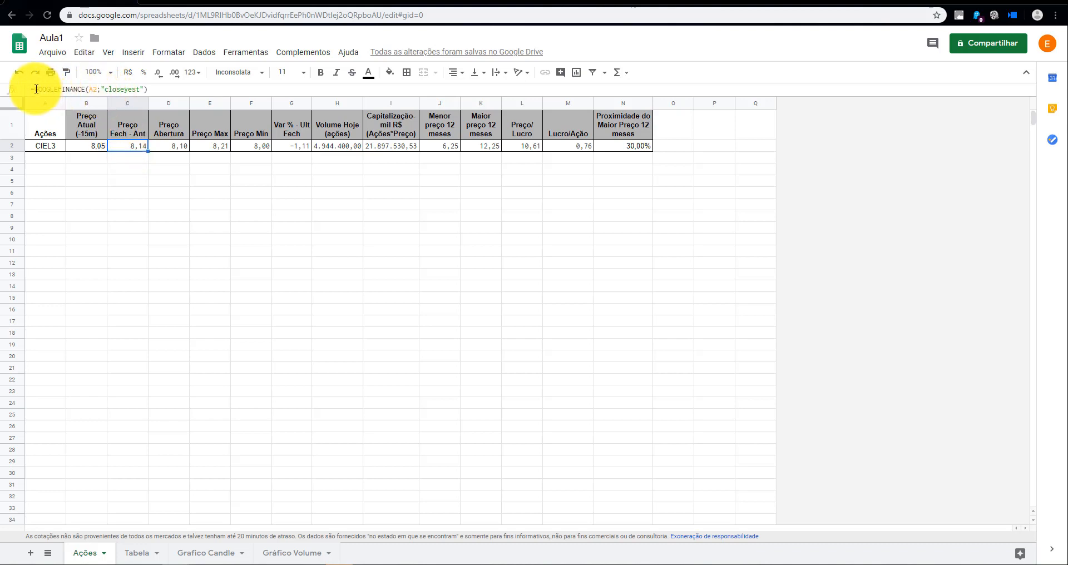
{"action": "left_click", "coordinate": [103, 89]}
{"action": "left_click_drag", "start_coordinate": [102, 89], "coordinate": [141, 88]}
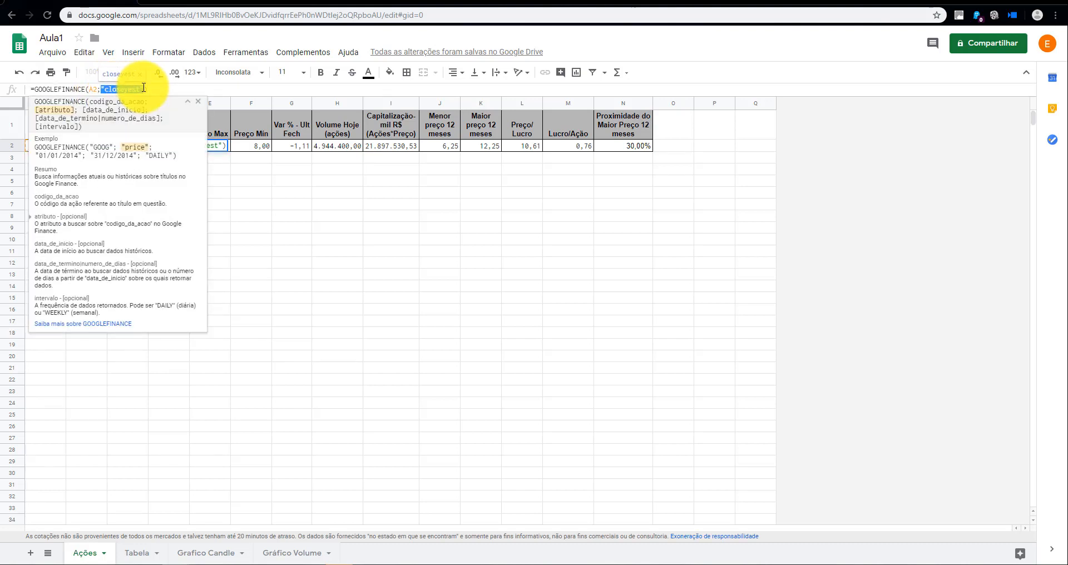
{"action": "left_click", "coordinate": [148, 88]}
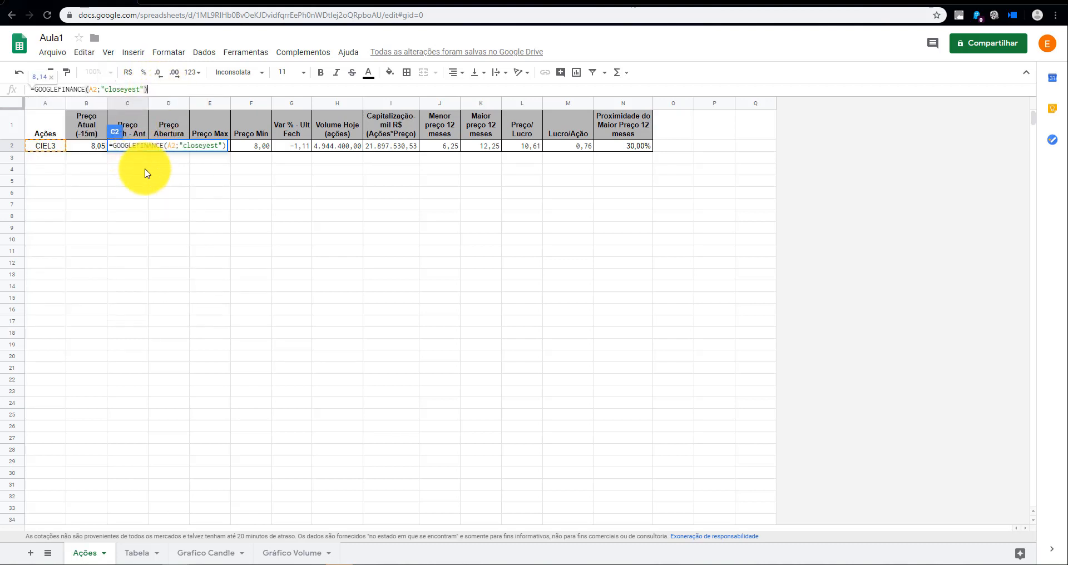
{"action": "key", "text": "Return"}
Review the GOOGLEFINANCE formulas for the opening, maximum and minimum prices in D2, E2 and F2.
{"action": "left_click", "coordinate": [176, 148]}
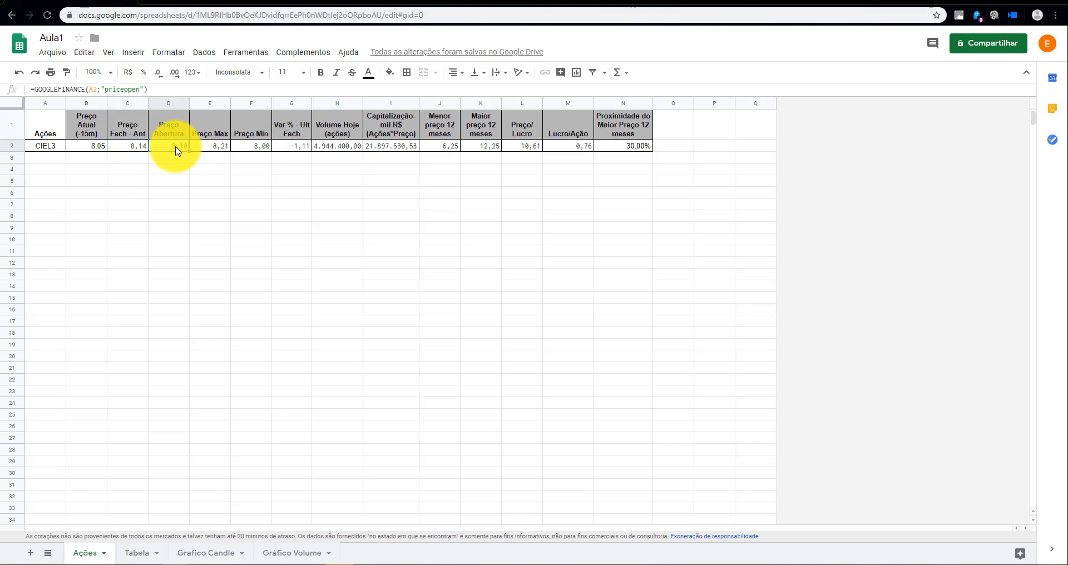
{"action": "left_click", "coordinate": [212, 148]}
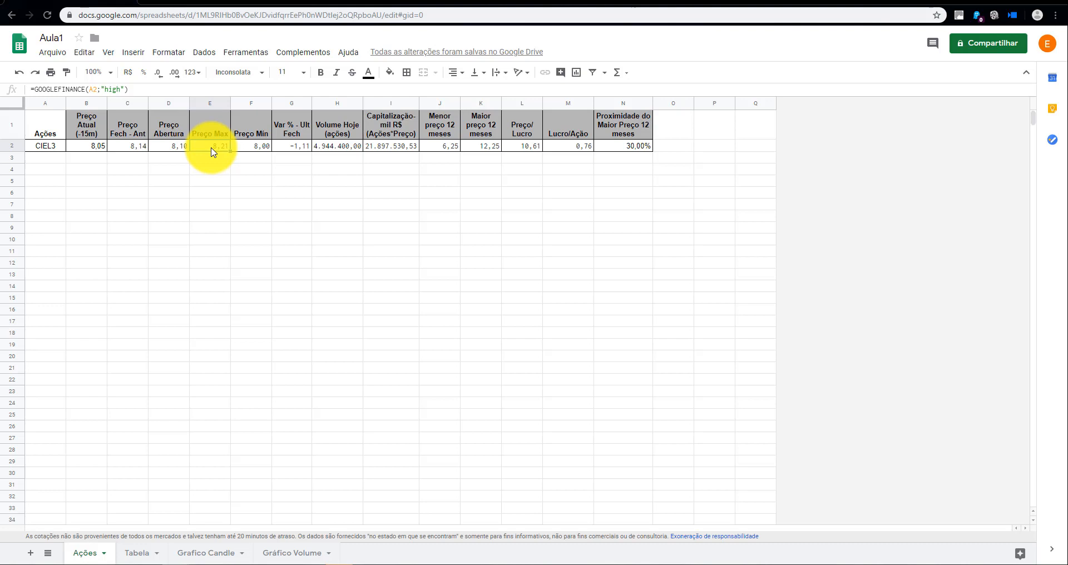
{"action": "left_click", "coordinate": [247, 148]}
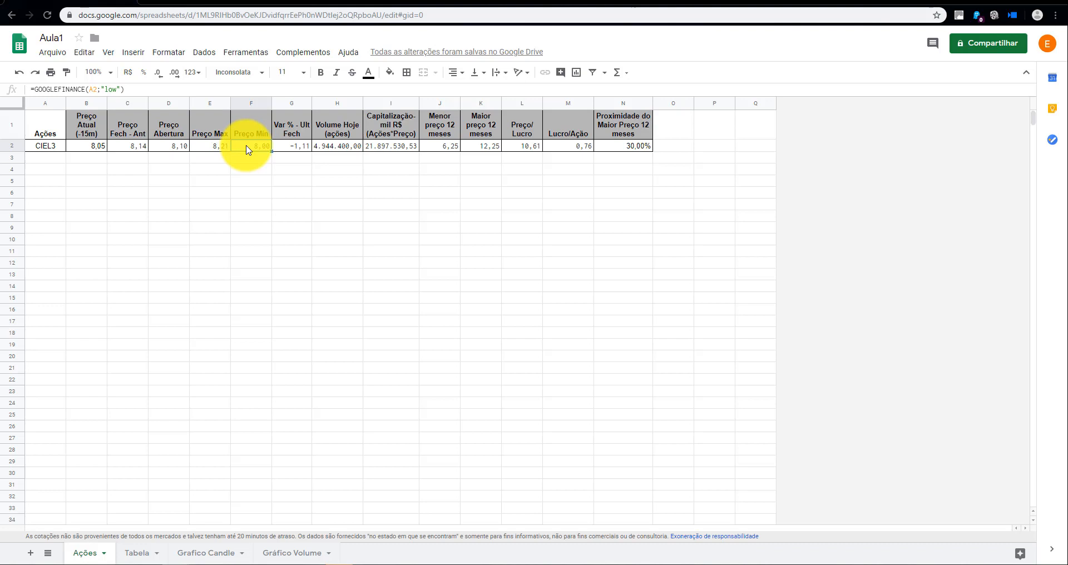
Examine the percentage variation formula in G2, focusing on its "changepct" attribute.
{"action": "left_click", "coordinate": [282, 149]}
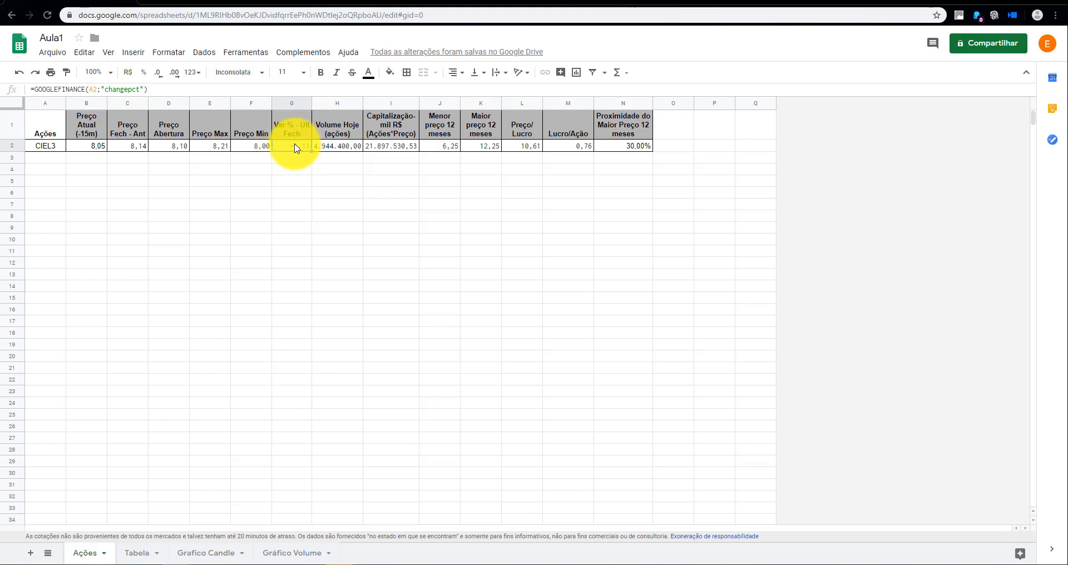
{"action": "double_click", "coordinate": [136, 90]}
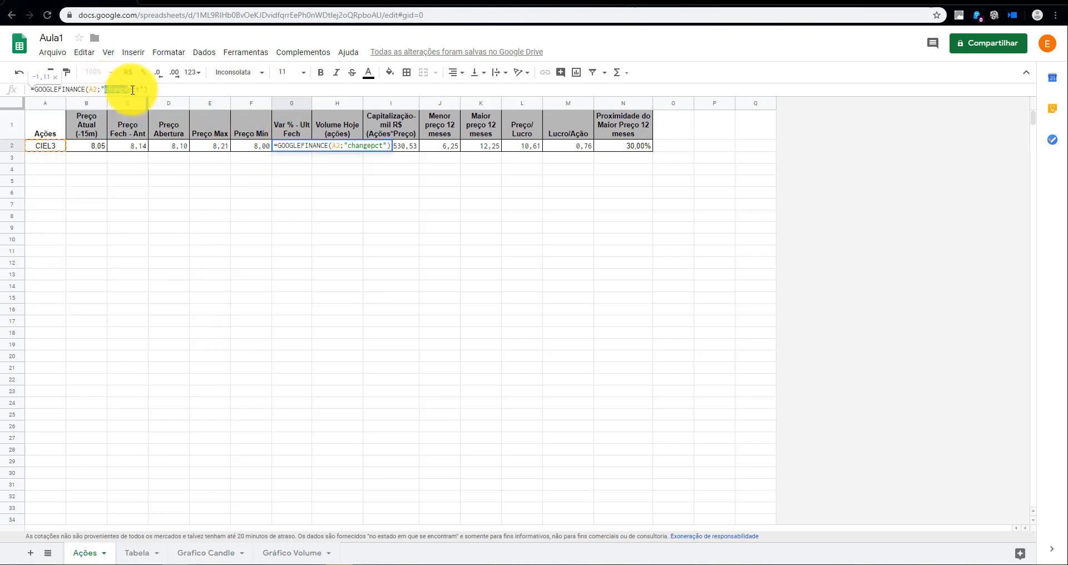
{"action": "left_click_drag", "start_coordinate": [135, 90], "coordinate": [139, 89]}
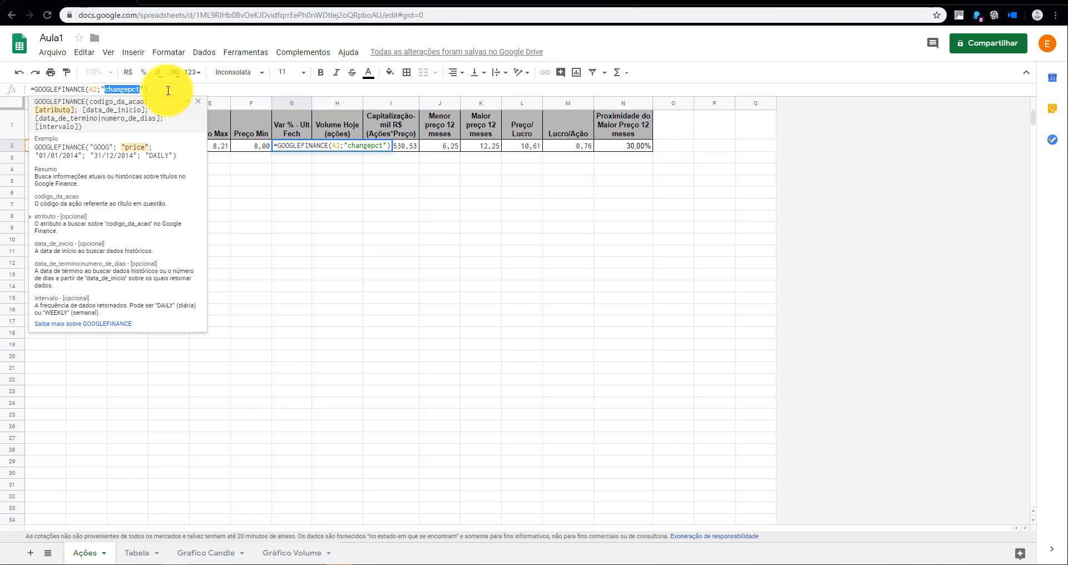
{"action": "left_click", "coordinate": [317, 177]}
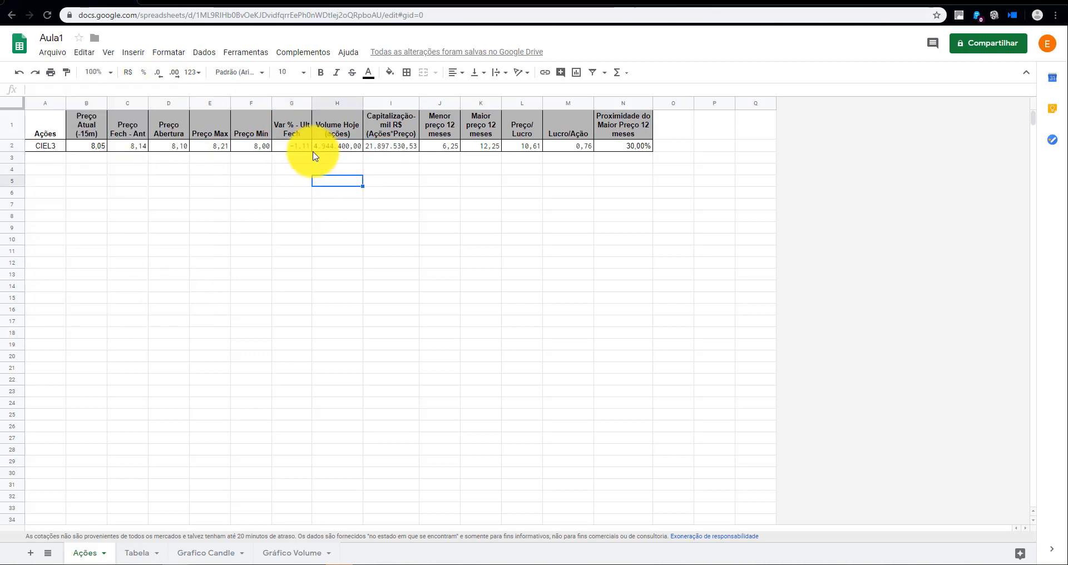
{"action": "left_click", "coordinate": [306, 149]}
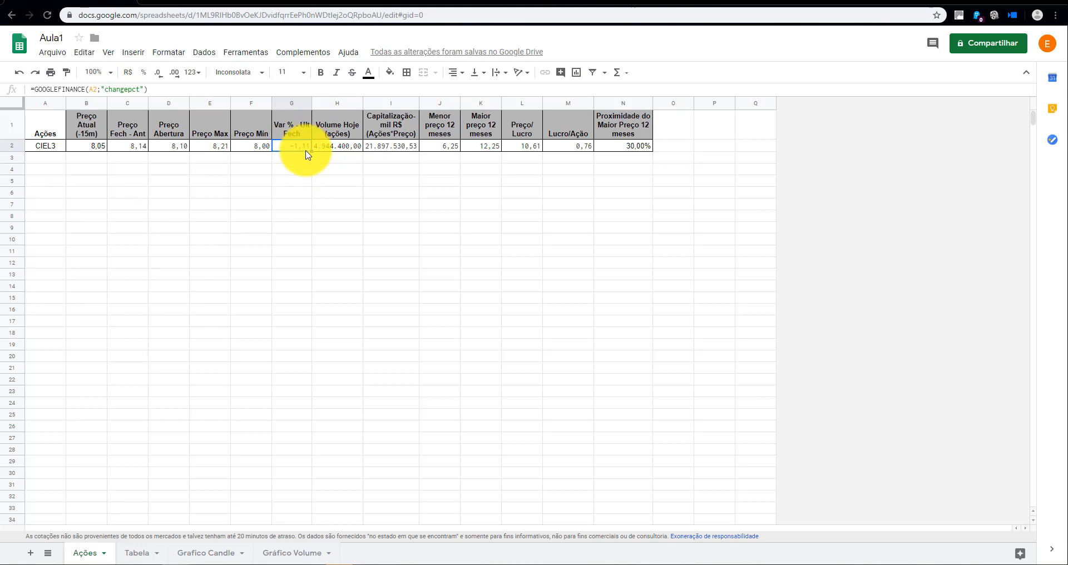
Examine the Volume Hoje formula in H2, focusing on its "volume" attribute.
{"action": "left_click", "coordinate": [336, 150]}
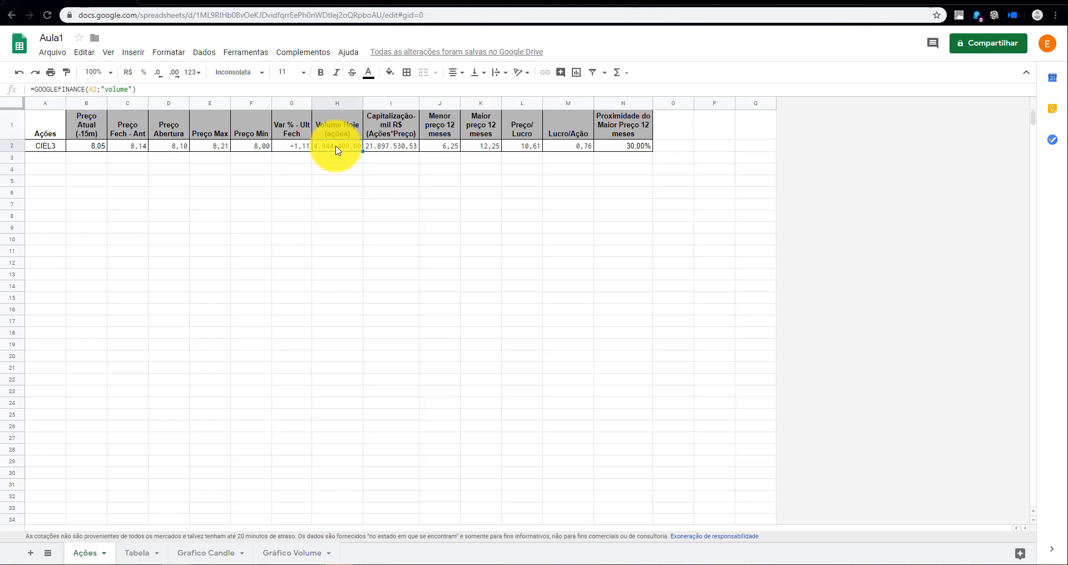
{"action": "left_click", "coordinate": [112, 89]}
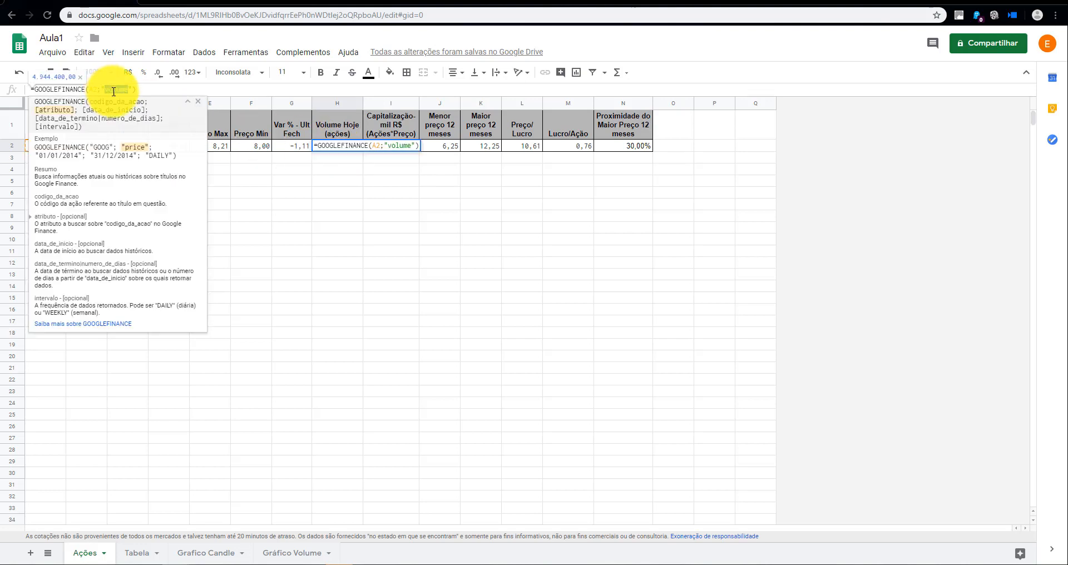
{"action": "double_click", "coordinate": [123, 89]}
{"action": "left_click", "coordinate": [211, 91]}
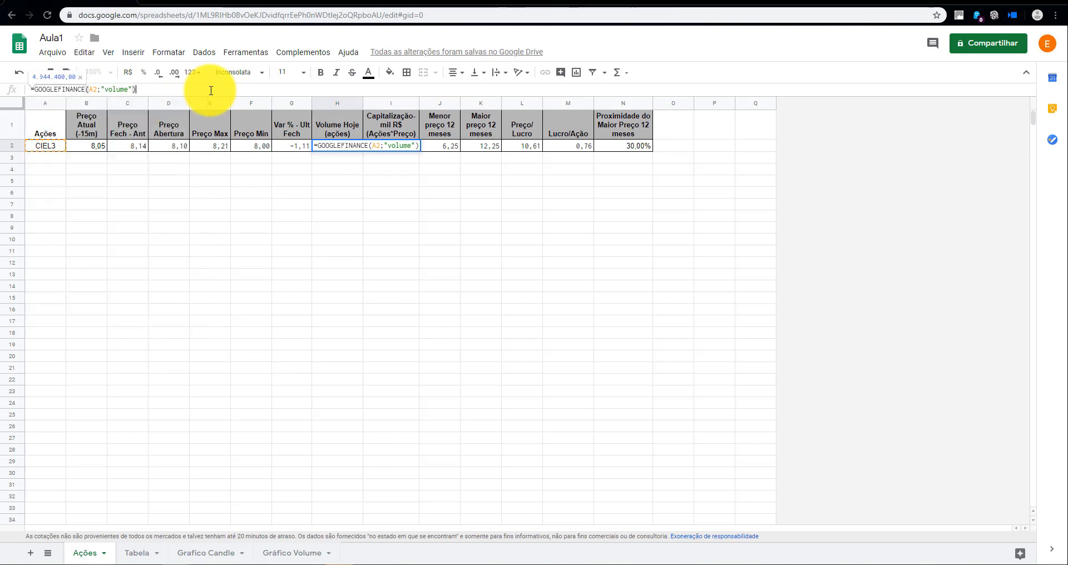
{"action": "left_click", "coordinate": [404, 178]}
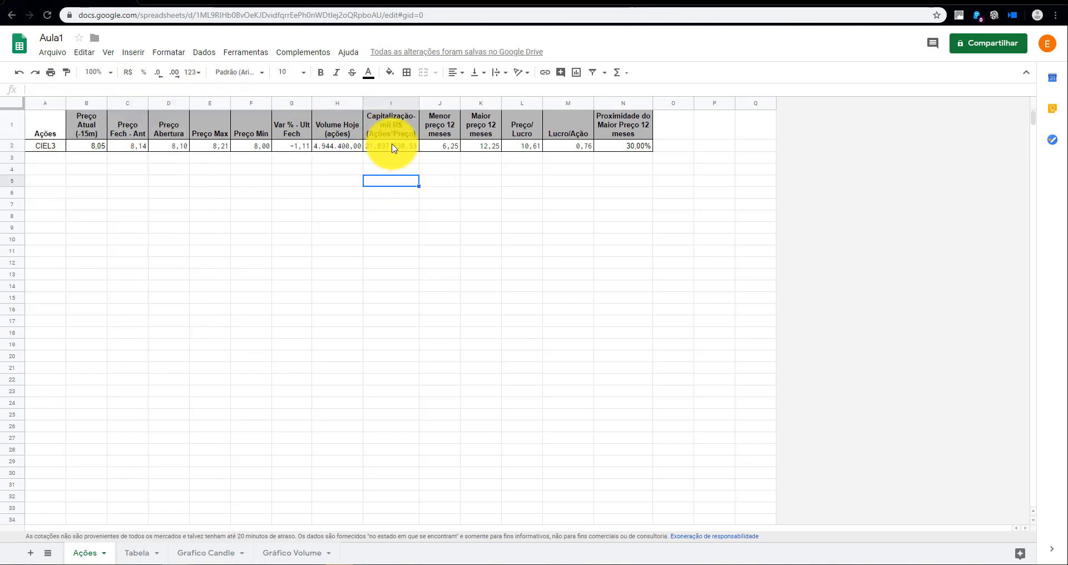
Review the market capitalization formula and header in column I and the 12-month lowest and highest price formulas in J2 and K2.
{"action": "left_click", "coordinate": [393, 145]}
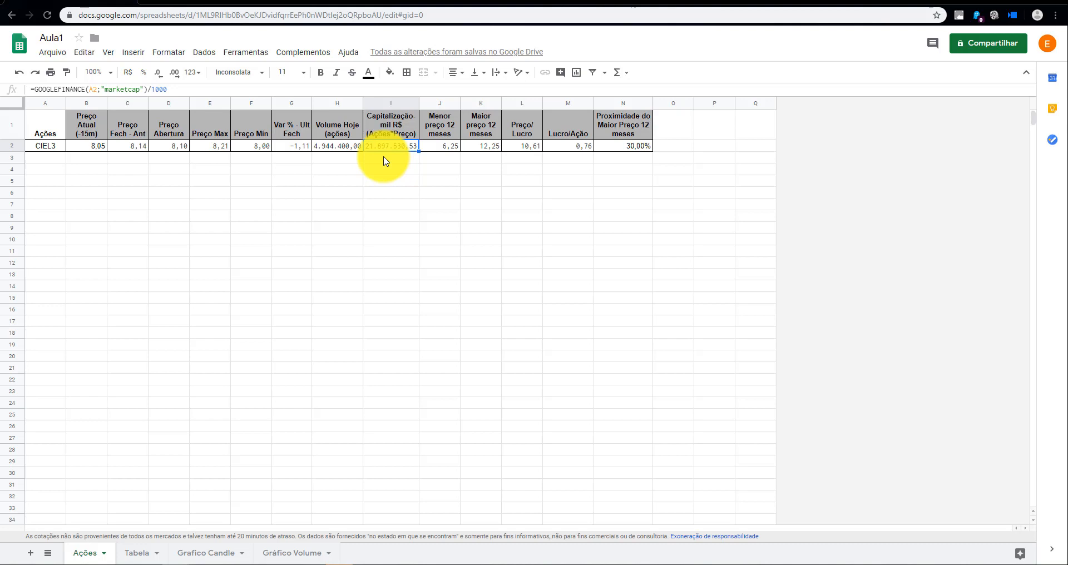
{"action": "left_click", "coordinate": [391, 121]}
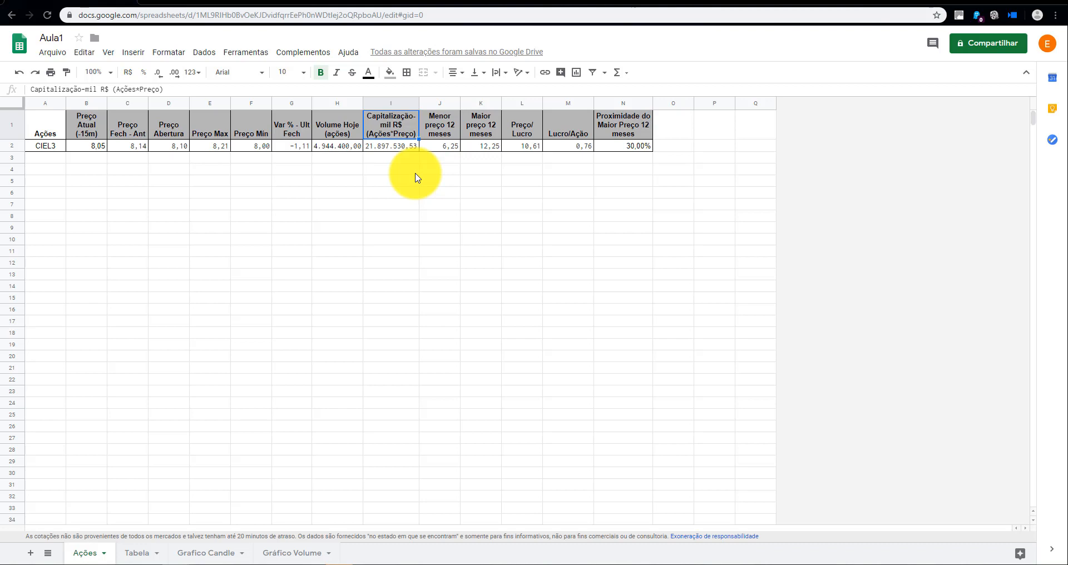
{"action": "left_click", "coordinate": [439, 147]}
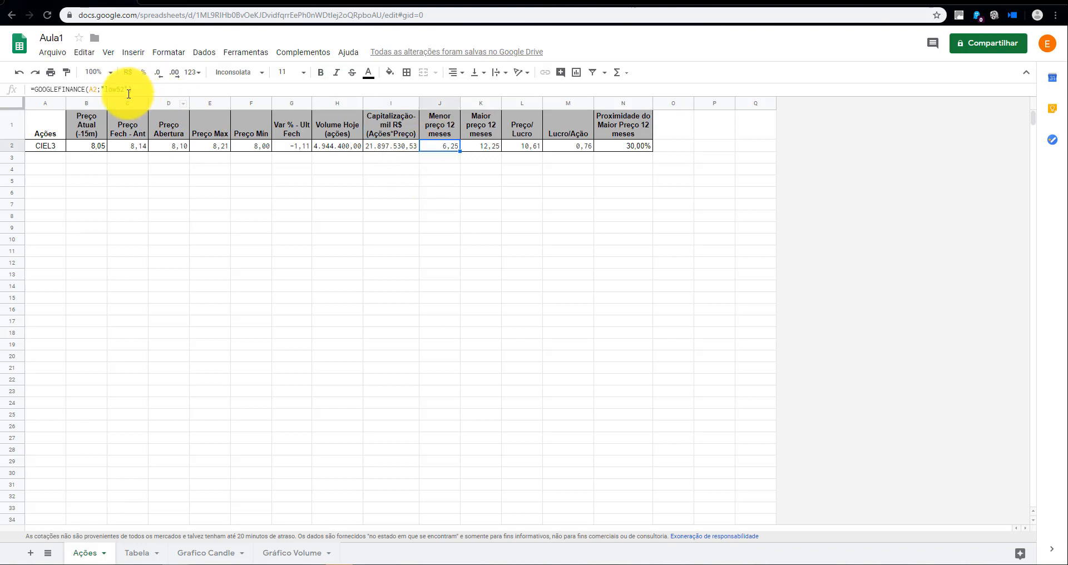
{"action": "left_click", "coordinate": [487, 148]}
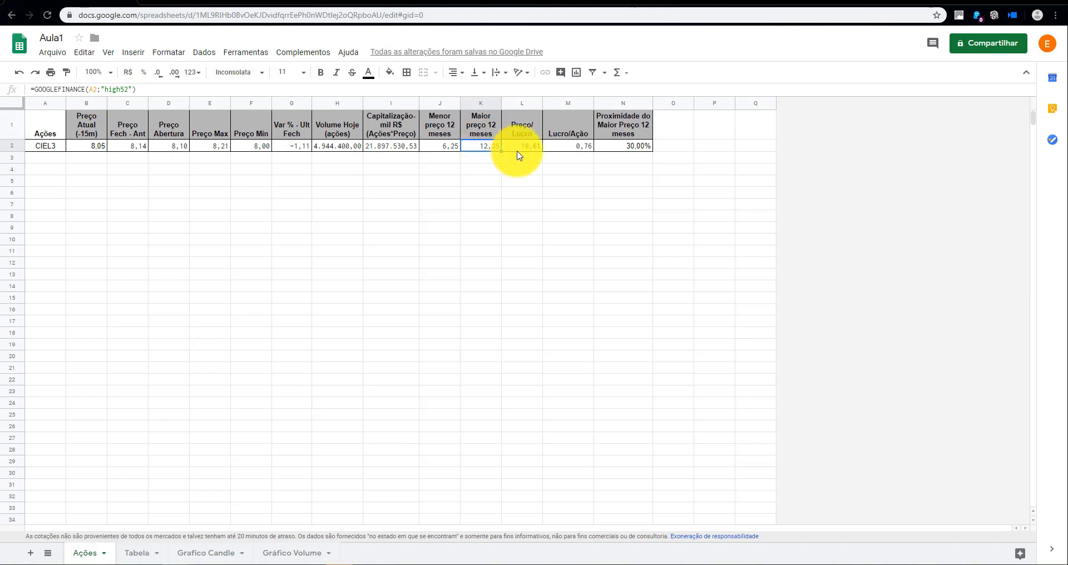
Examine the "pe" attribute in the Preço/Lucro formula, and the formulas for Lucro/Ação and Proximidade do Maior Preço 12 meses.
{"action": "left_click", "coordinate": [520, 148]}
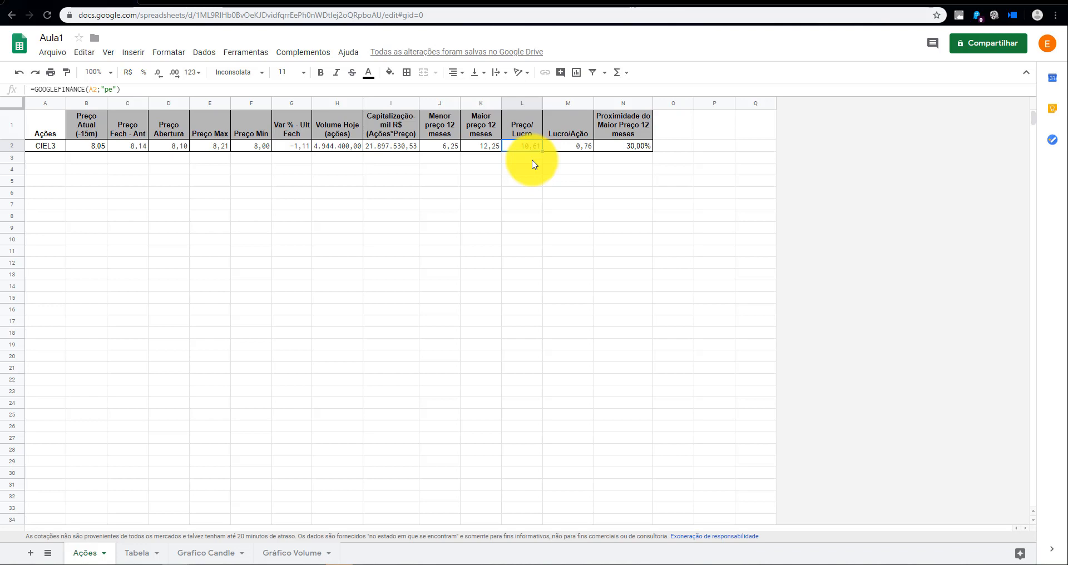
{"action": "left_click", "coordinate": [114, 88]}
{"action": "double_click", "coordinate": [111, 88]}
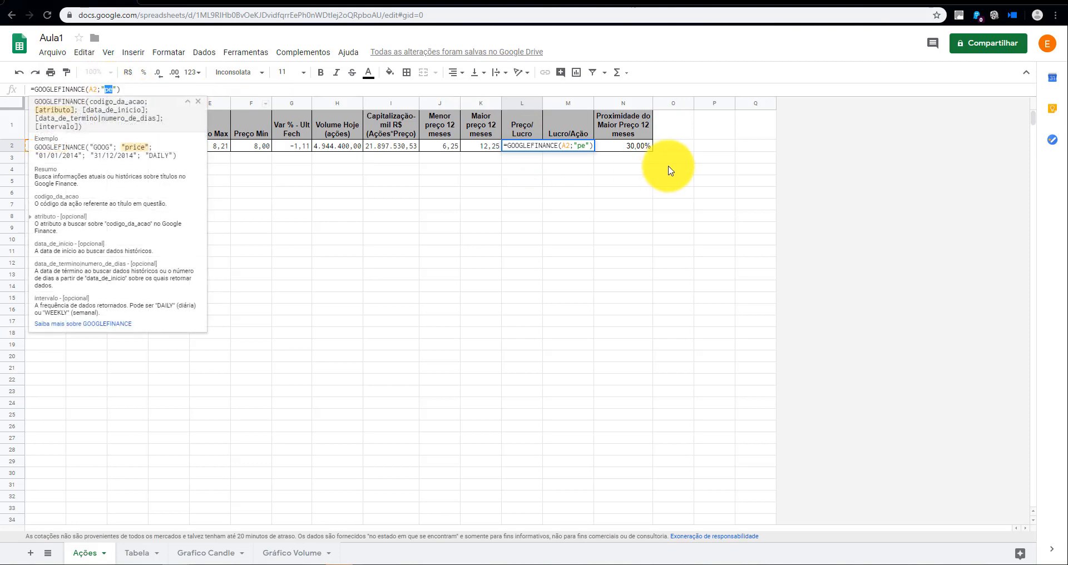
{"action": "left_click", "coordinate": [637, 169]}
{"action": "left_click", "coordinate": [572, 147]}
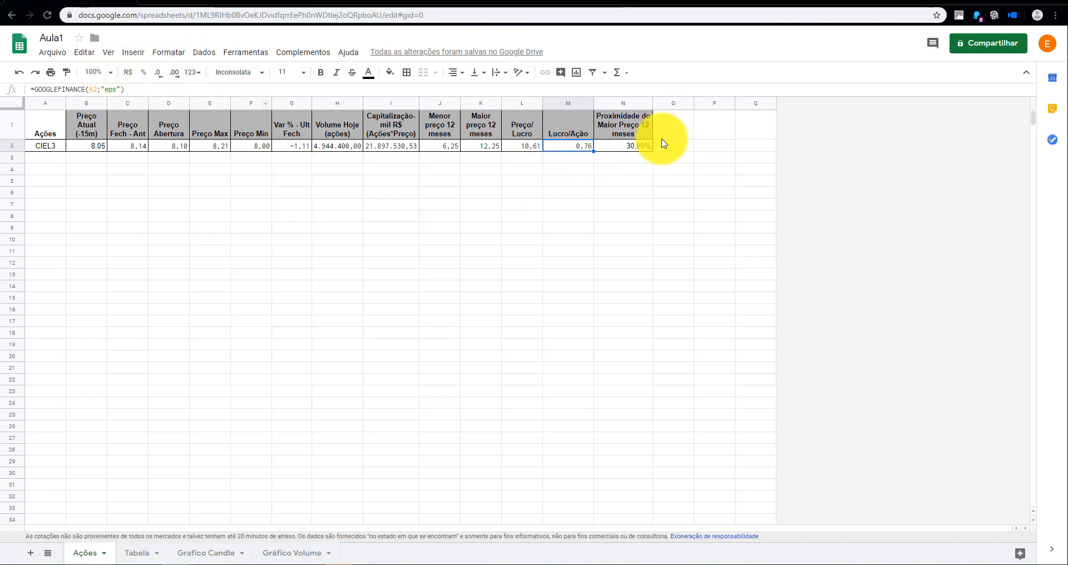
{"action": "left_click", "coordinate": [640, 147]}
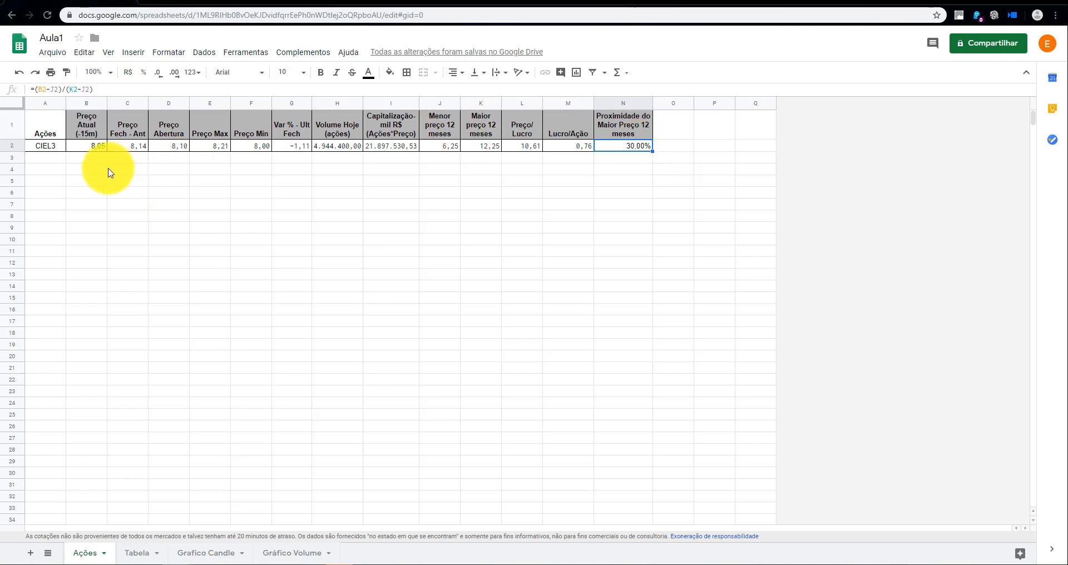
Add the tickers ITUB3 in A3 and ITUB4 in A4 of the Ações column.
{"action": "left_click", "coordinate": [58, 159]}
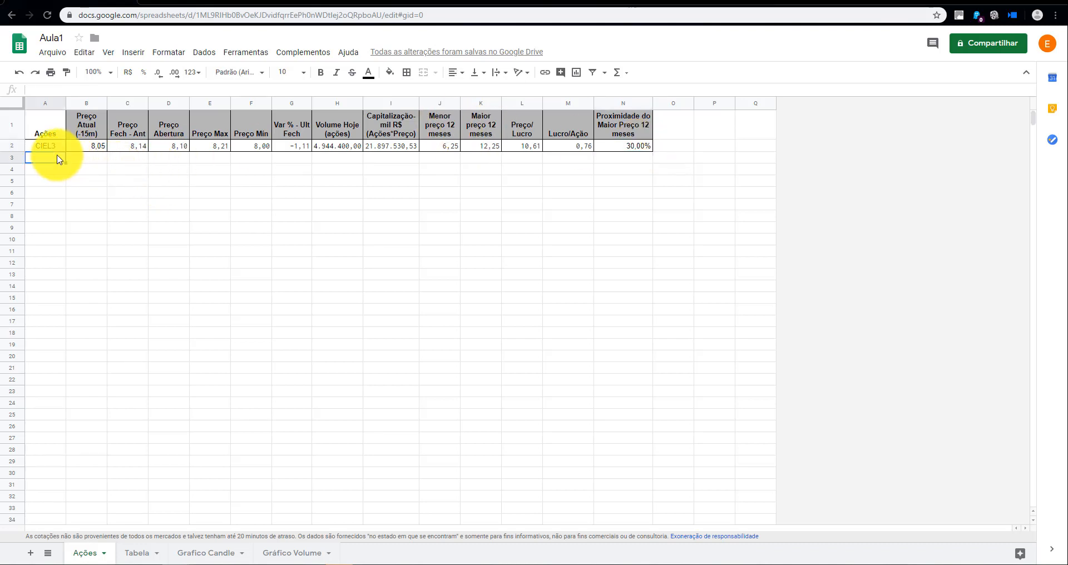
{"action": "type", "text": "itub3"}
{"action": "key", "text": "Escape"}
{"action": "type", "text": "ITUB3"}
{"action": "key", "text": "Return"}
{"action": "type", "text": "ITU"}
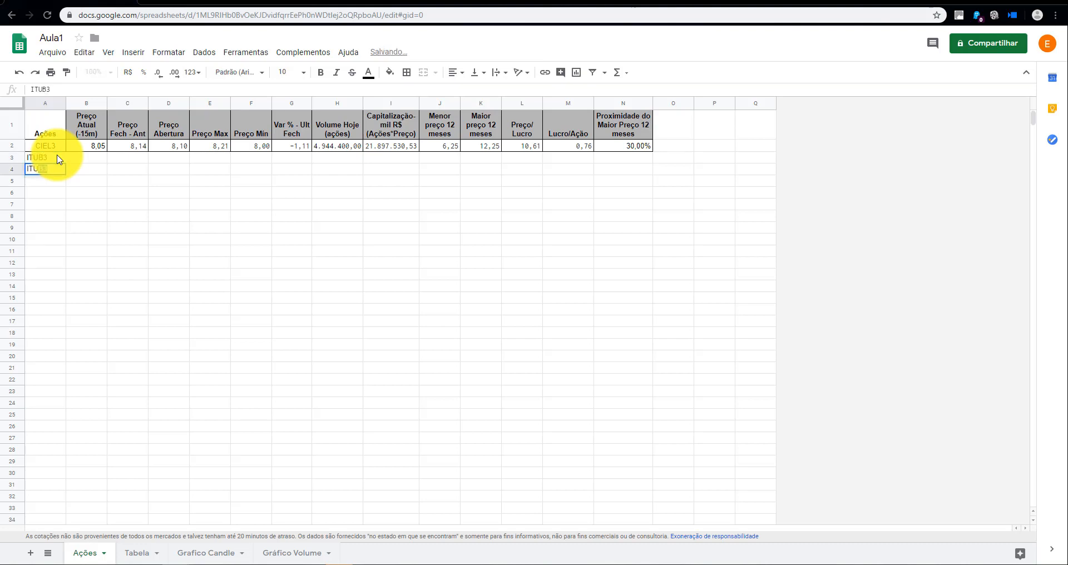
{"action": "type", "text": "B4"}
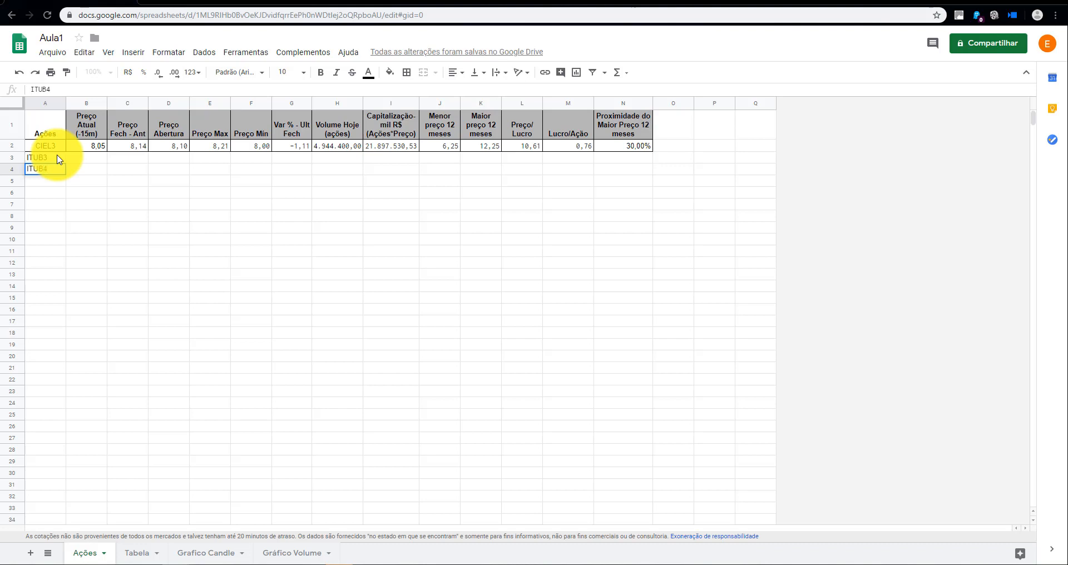
{"action": "key", "text": "Return"}
Replace the ticker in A2 with VALE3.
{"action": "key", "text": "Up"}
{"action": "key", "text": "Up"}
{"action": "key", "text": "Up"}
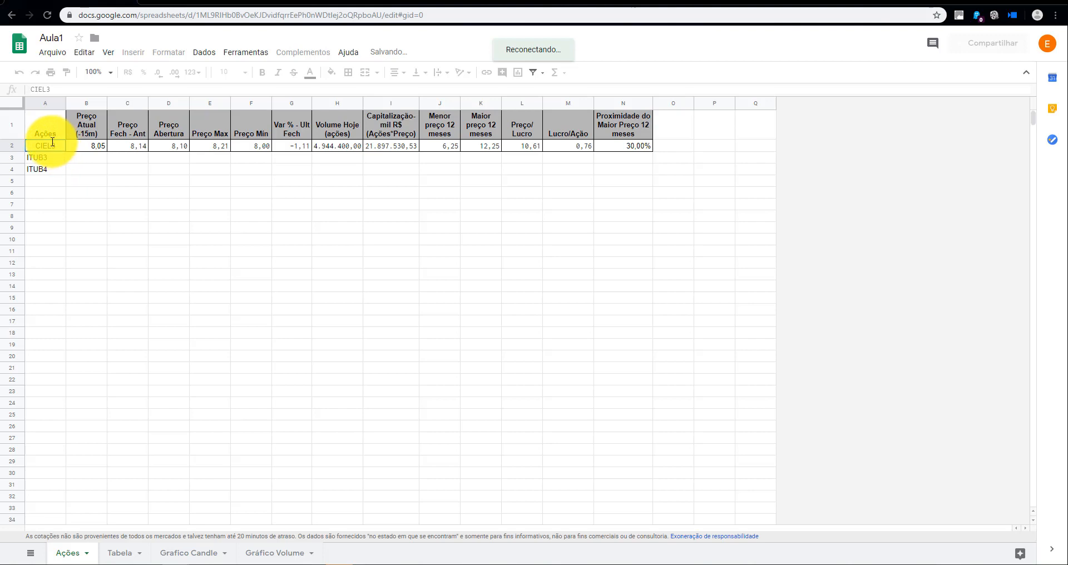
{"action": "double_click", "coordinate": [53, 143]}
{"action": "type", "text": "VALE3"}
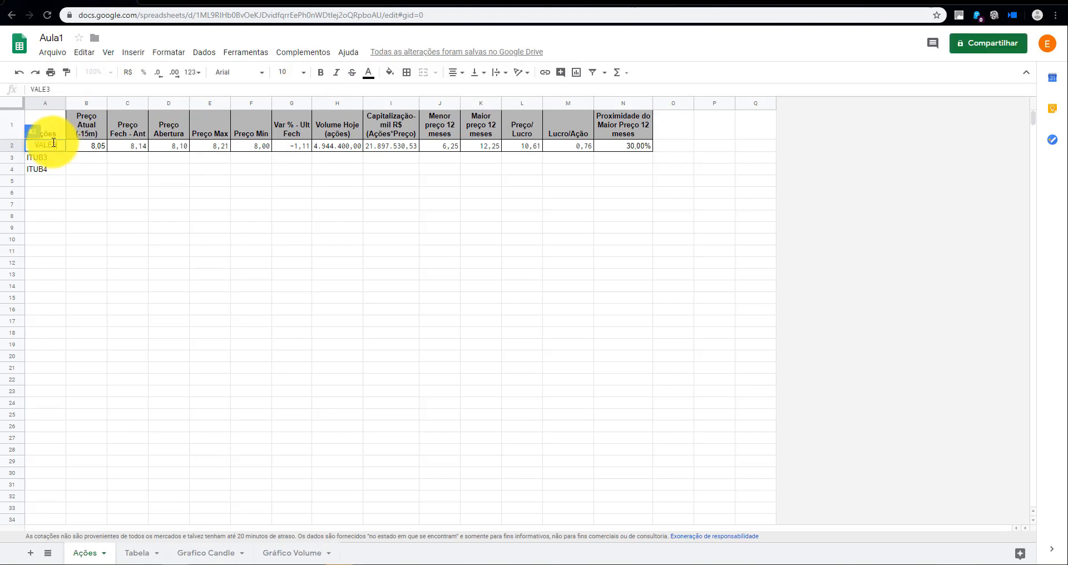
{"action": "key", "text": "Return"}
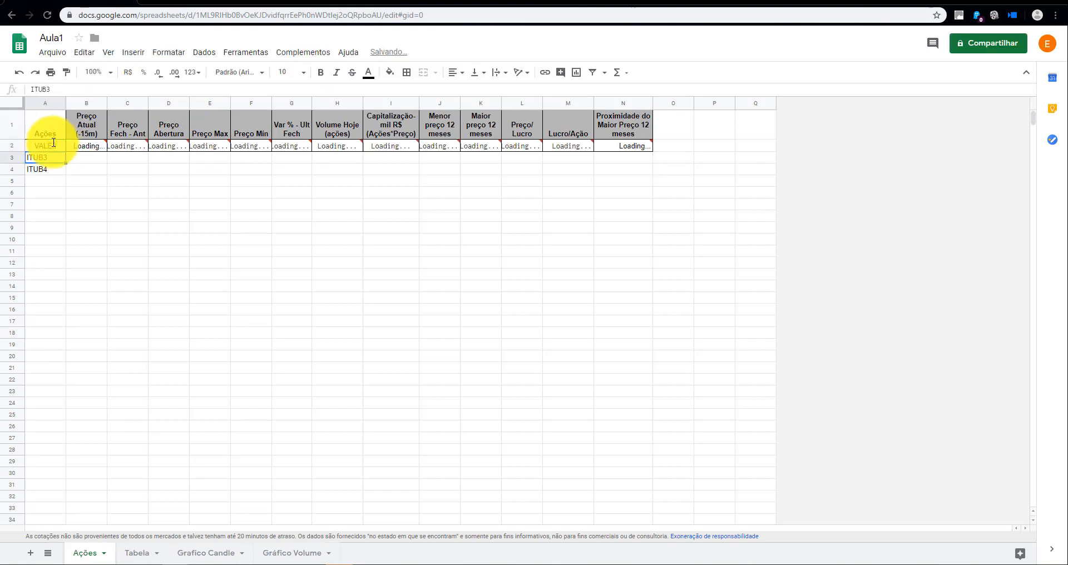
Add the tickers BBDC4 in A5 and BBDC3 in A6.
{"action": "left_click", "coordinate": [39, 174]}
{"action": "left_click", "coordinate": [39, 180]}
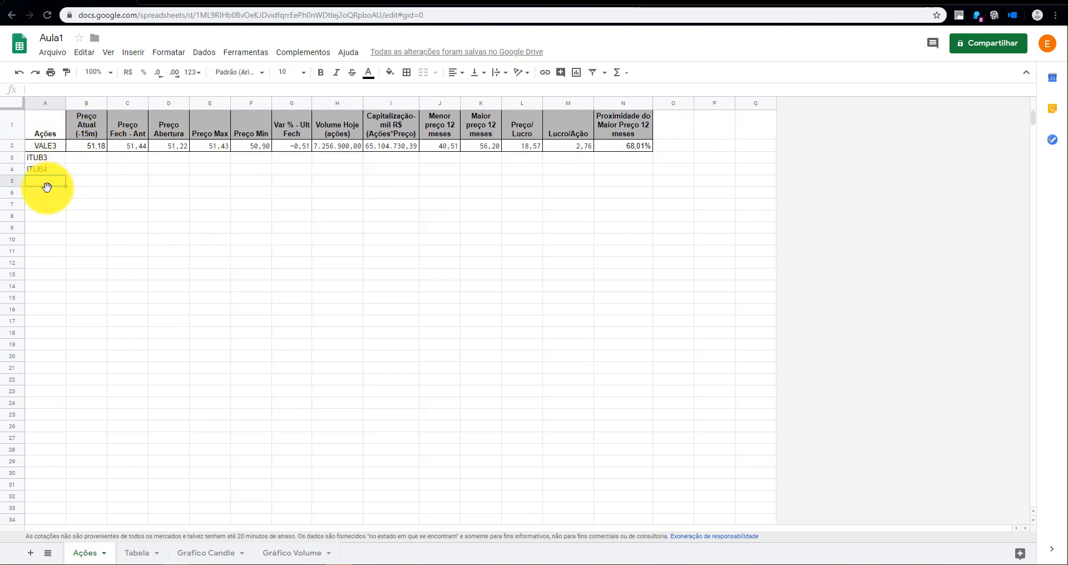
{"action": "type", "text": "BBDC4"}
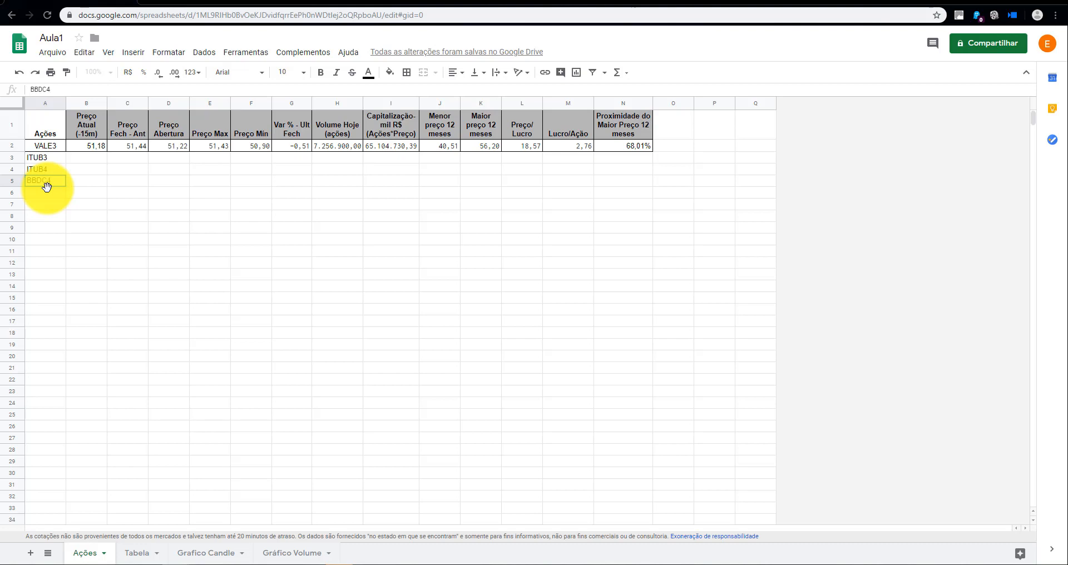
{"action": "key", "text": "Return"}
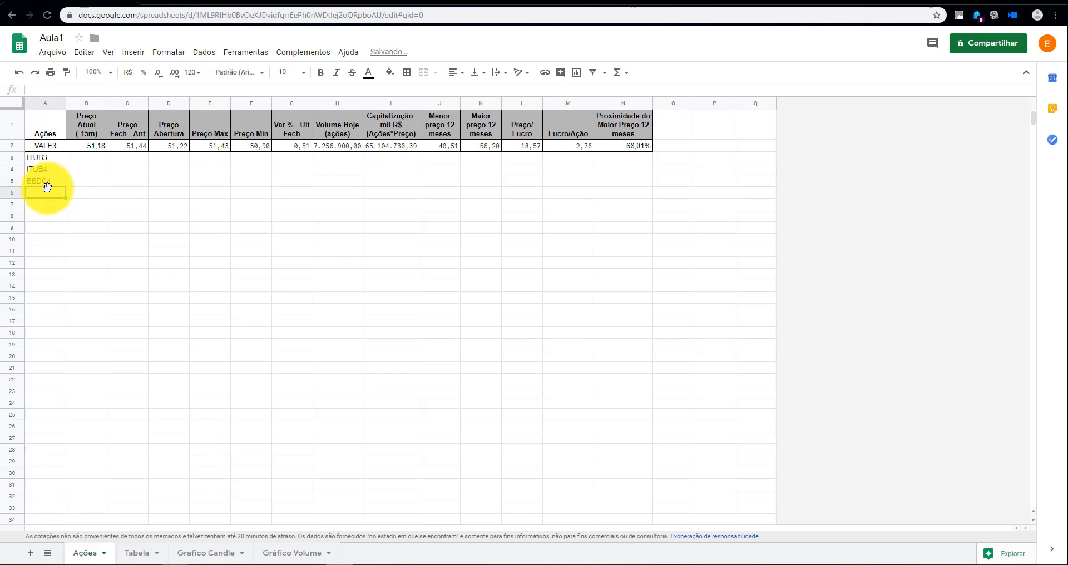
{"action": "type", "text": "BBDC3"}
{"action": "key", "text": "Return"}
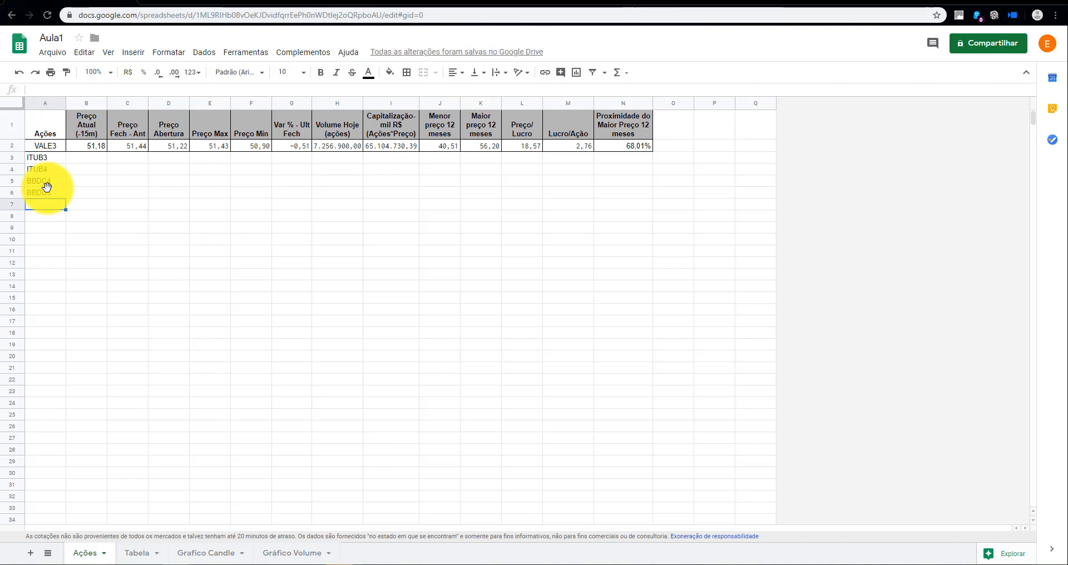
Add the tickers PETR3 in A7 and PETR4 in A8.
{"action": "type", "text": "PETRE"}
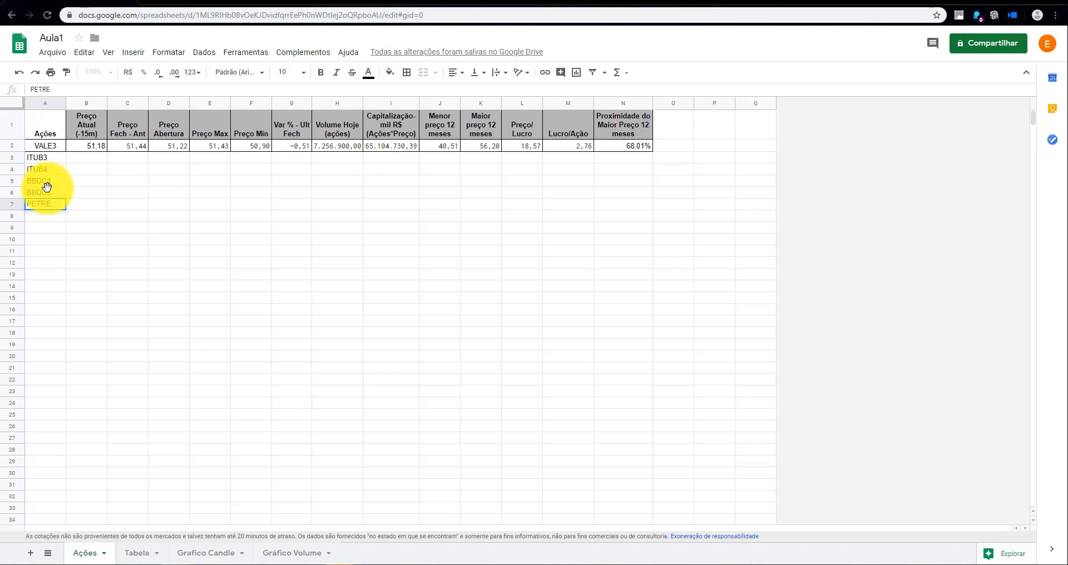
{"action": "key", "text": "BackSpace"}
{"action": "type", "text": "3"}
{"action": "key", "text": "Return"}
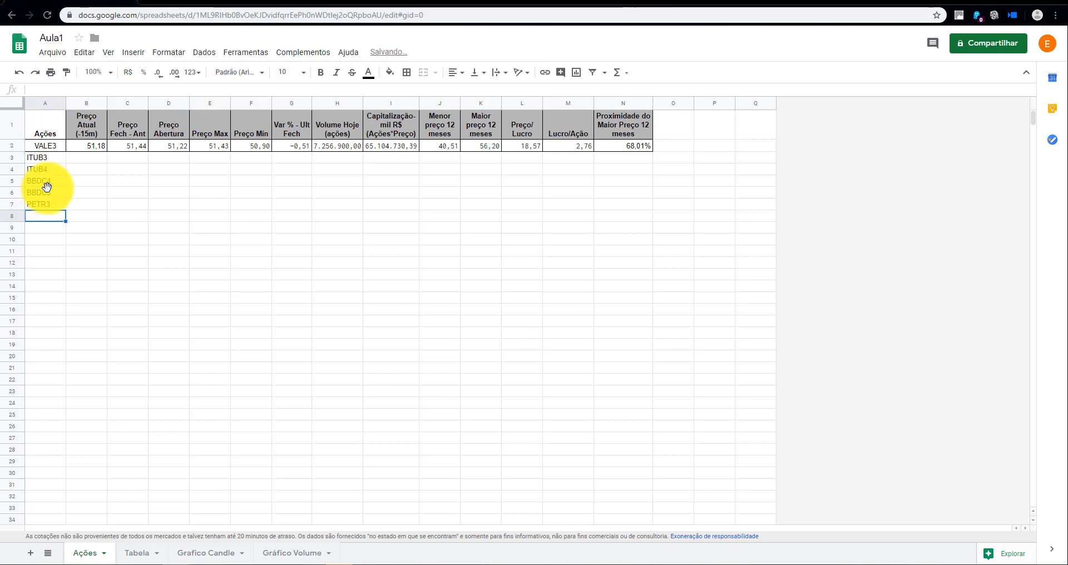
{"action": "type", "text": "PERTR"}
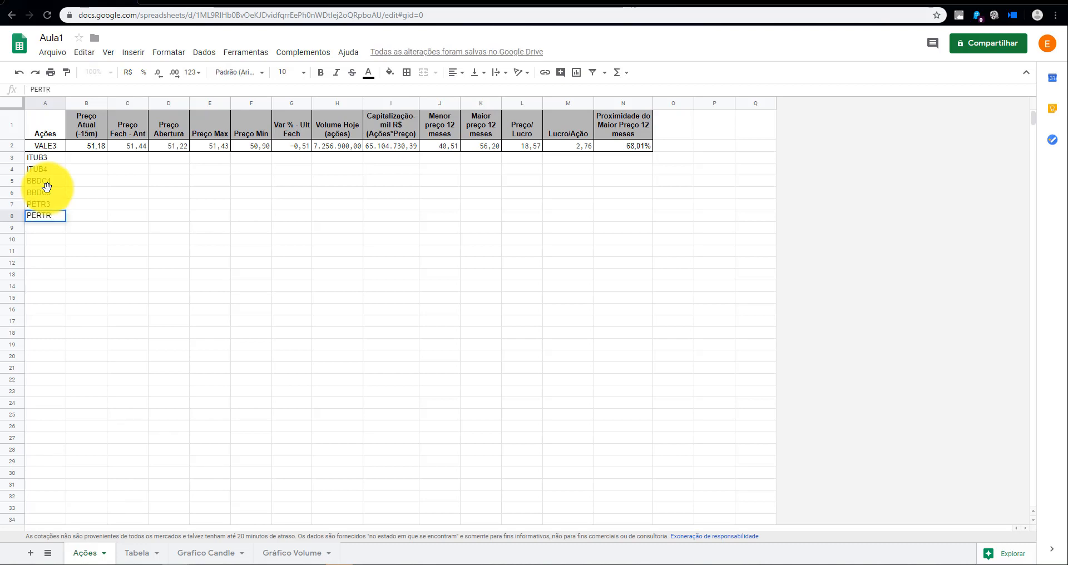
{"action": "key", "text": "BackSpace"}
{"action": "key", "text": "BackSpace"}
{"action": "key", "text": "BackSpace"}
{"action": "type", "text": "TR4"}
{"action": "key", "text": "Return"}
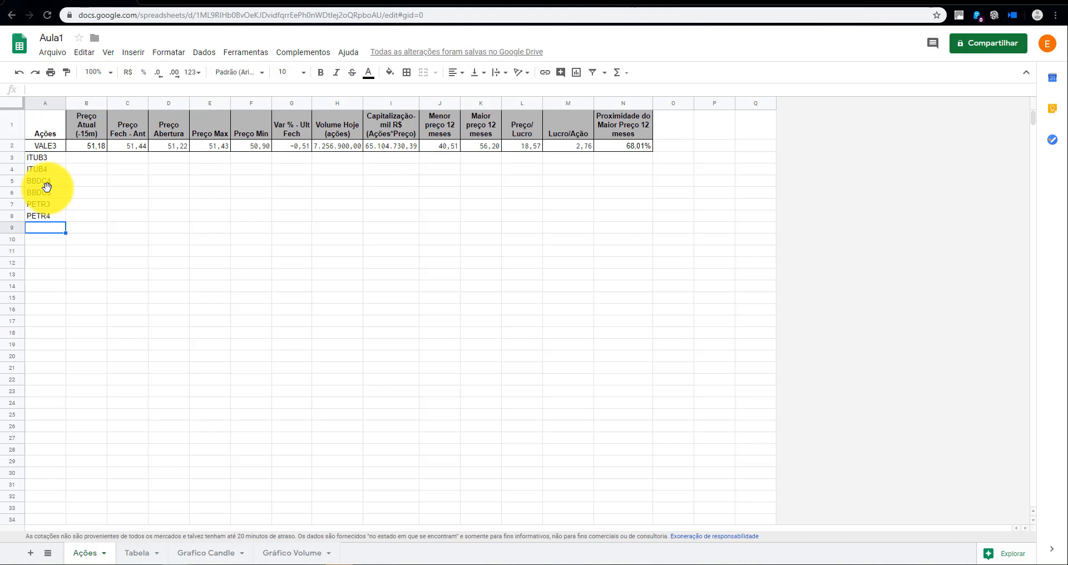
Try to fill the whole VALE3 row, A2:N2 including the ticker, down to row 7, and undo the fill.
{"action": "left_click", "coordinate": [77, 219]}
{"action": "left_click", "coordinate": [56, 143]}
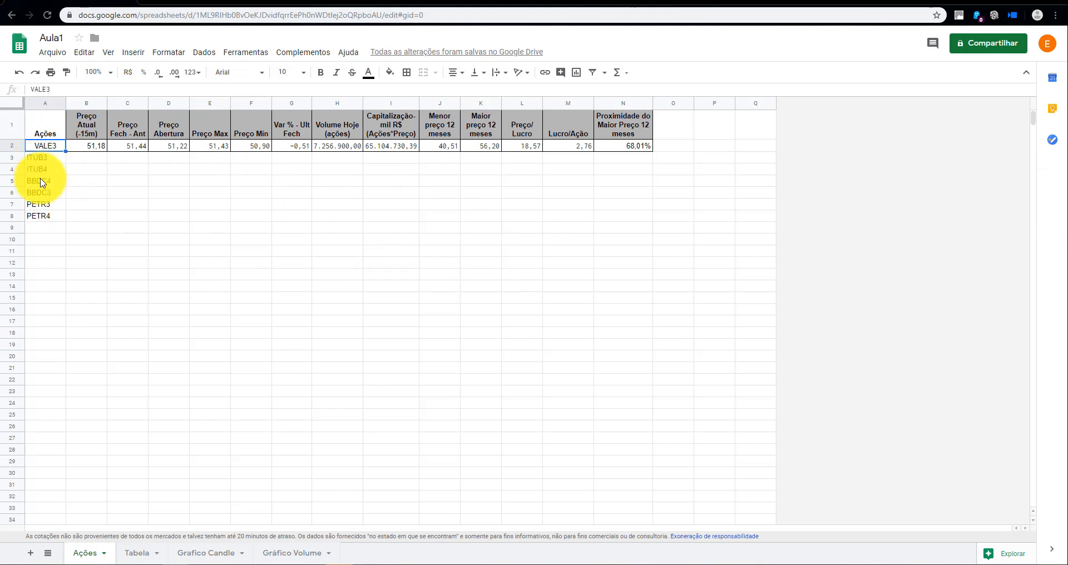
{"action": "left_click", "coordinate": [84, 158]}
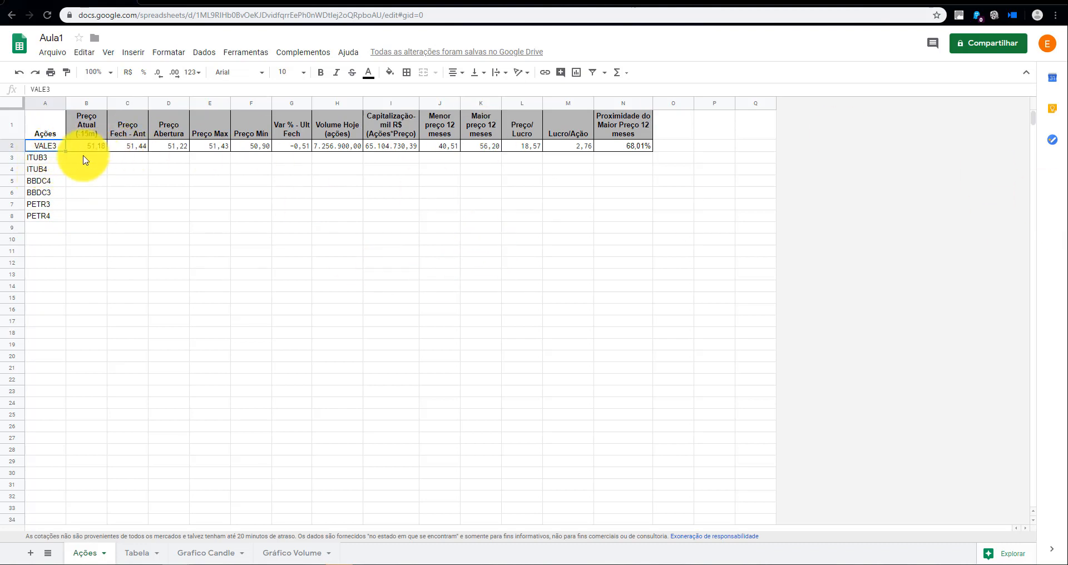
{"action": "left_click_drag", "start_coordinate": [52, 145], "coordinate": [644, 148]}
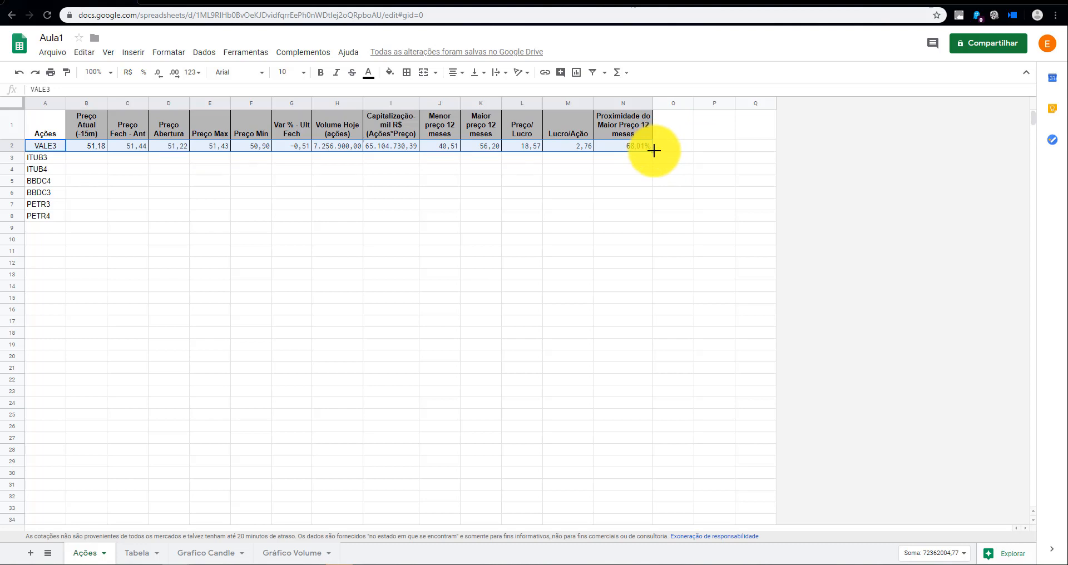
{"action": "left_click_drag", "start_coordinate": [653, 151], "coordinate": [652, 209]}
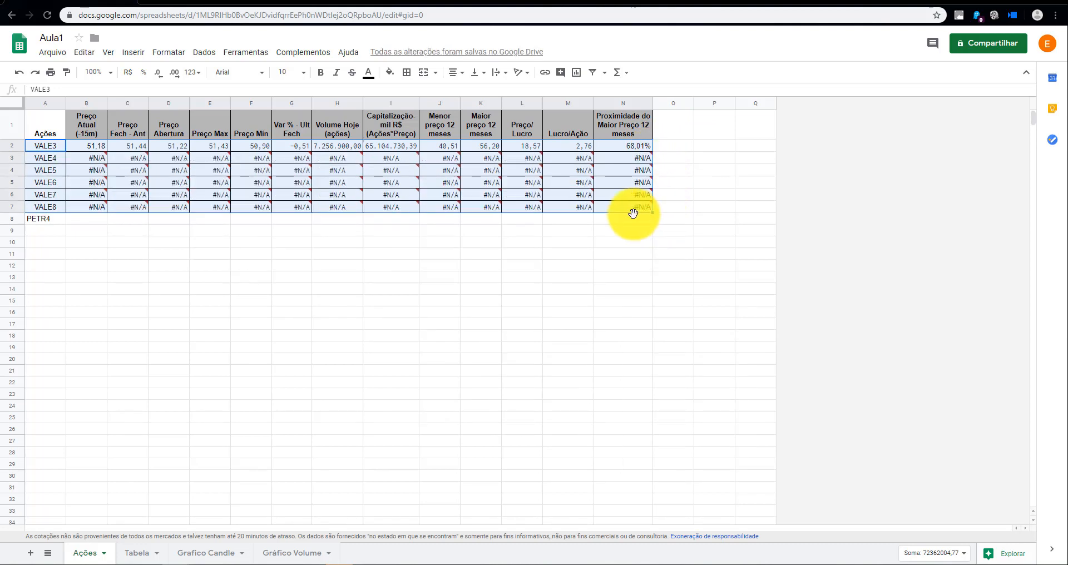
{"action": "mouse_move", "coordinate": [651, 211]}
{"action": "left_mouse_down"}
{"action": "mouse_move", "coordinate": [628, 275]}
{"action": "mouse_move", "coordinate": [634, 307]}
{"action": "mouse_move", "coordinate": [88, 262]}
{"action": "mouse_move", "coordinate": [359, 280]}
{"action": "mouse_move", "coordinate": [270, 280]}
{"action": "mouse_move", "coordinate": [87, 158]}
{"action": "left_mouse_up"}
{"action": "key", "text": "ctrl+z"}
{"action": "key", "text": "ctrl+z"}
Fill the formulas in B2:N2 down to row 8, leaving out the ticker column.
{"action": "left_click", "coordinate": [86, 158]}
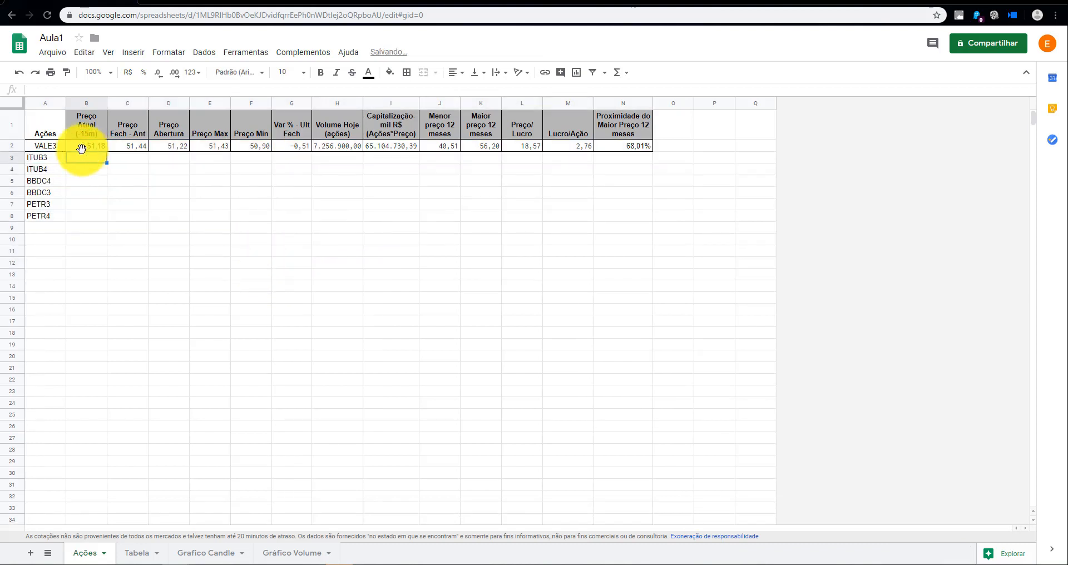
{"action": "left_click", "coordinate": [47, 144]}
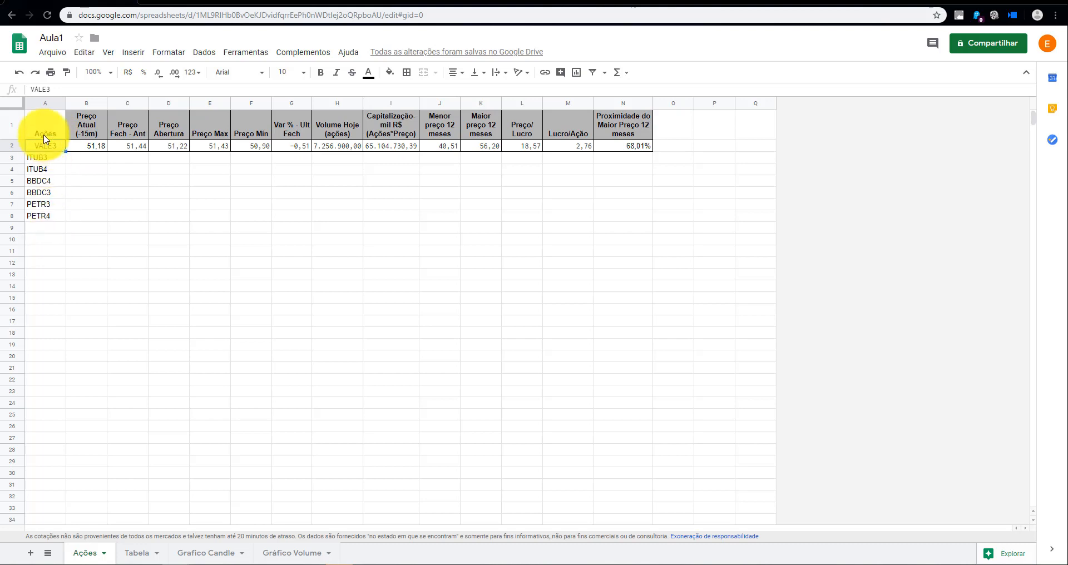
{"action": "left_click_drag", "start_coordinate": [88, 148], "coordinate": [654, 222]}
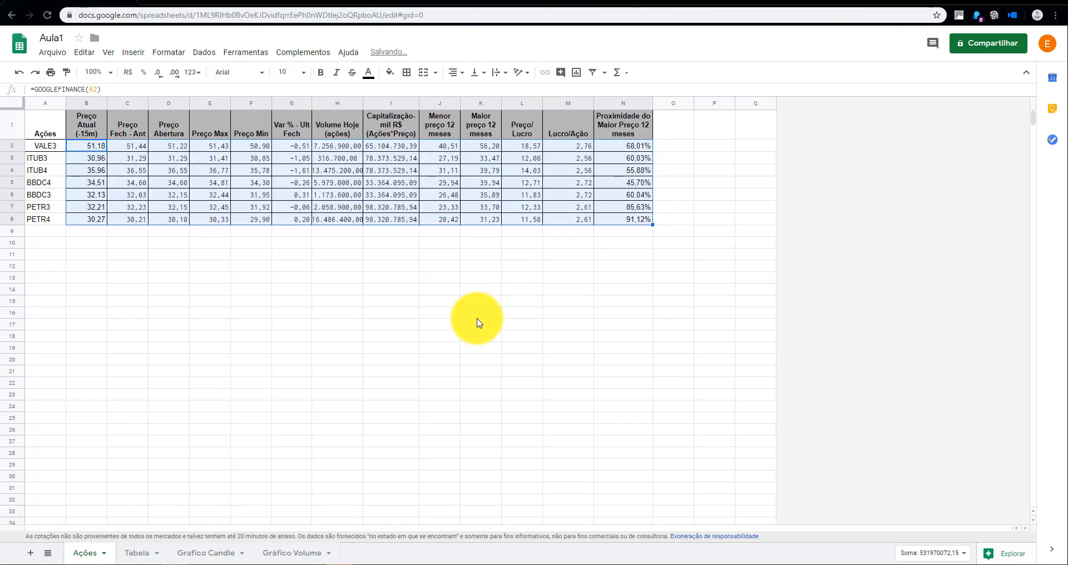
Apply cell borders to the tickers in A2:A8.
{"action": "left_click", "coordinate": [44, 158]}
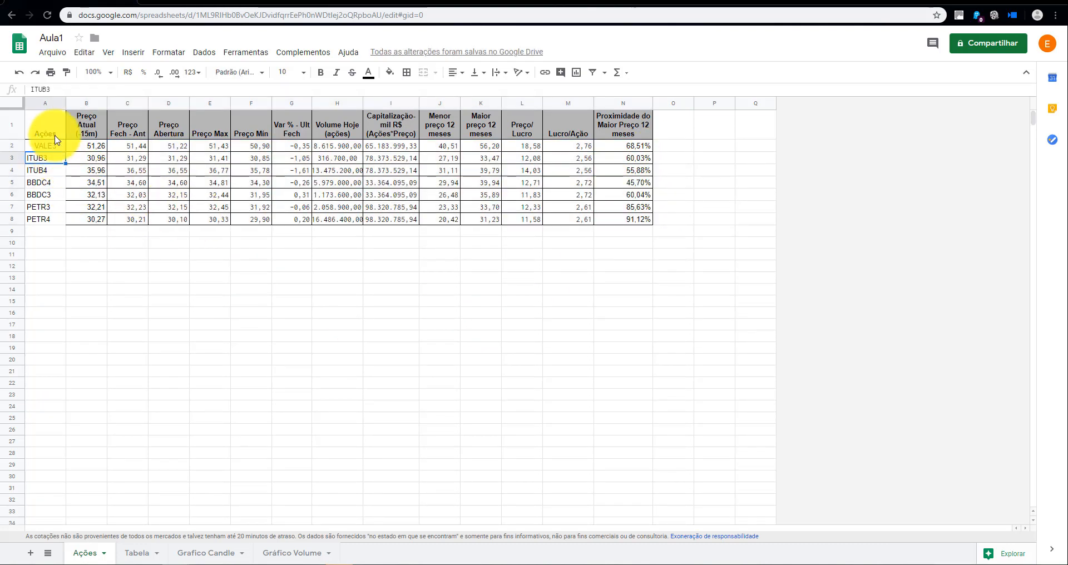
{"action": "left_click_drag", "start_coordinate": [43, 144], "coordinate": [76, 217]}
{"action": "left_click", "coordinate": [406, 72]}
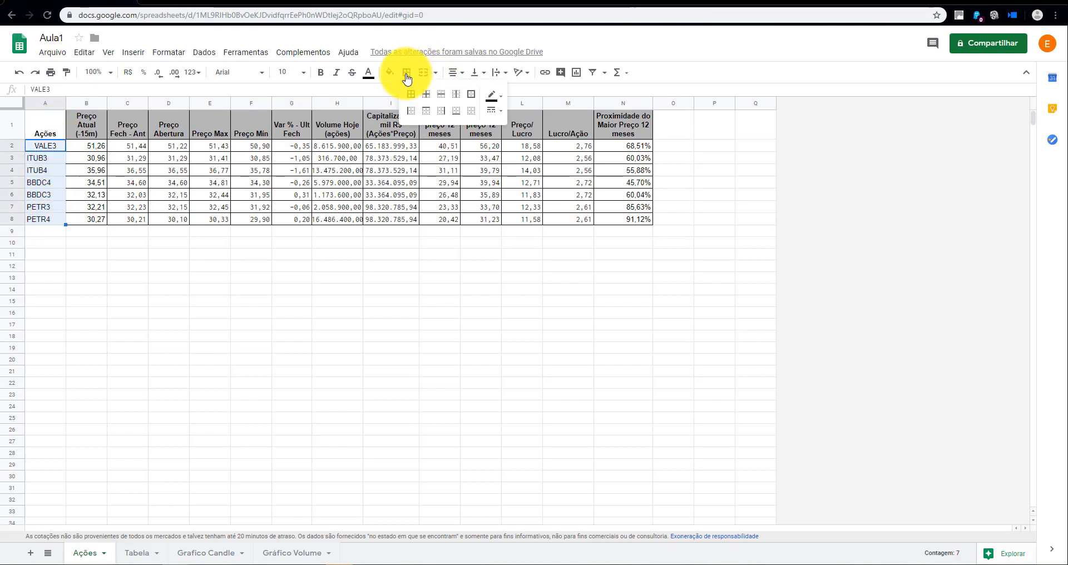
{"action": "left_click", "coordinate": [423, 107]}
{"action": "left_click", "coordinate": [209, 300]}
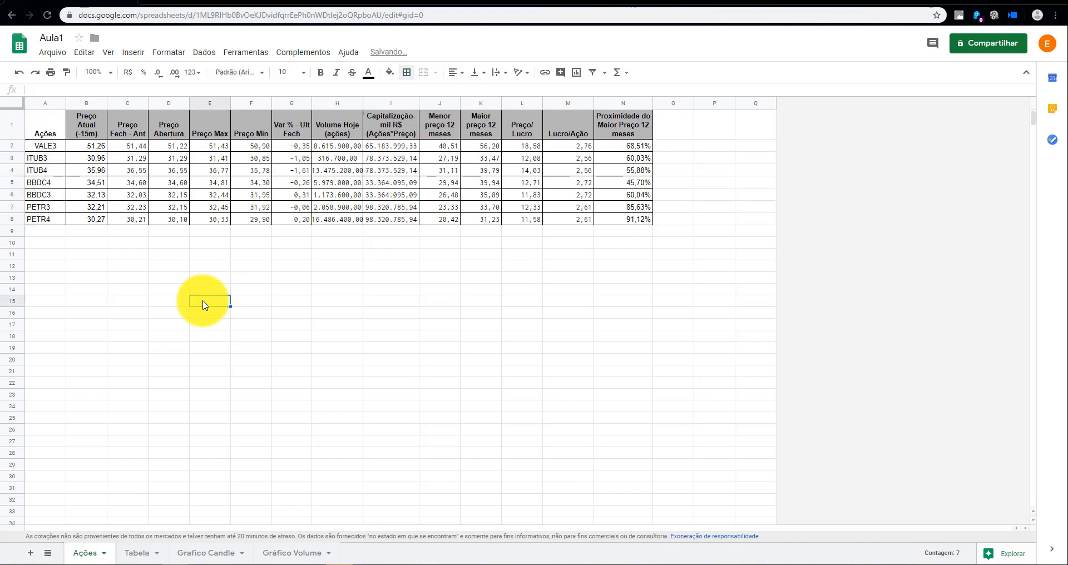
Fill the Ações header cell A1 with a dark grey background.
{"action": "left_click", "coordinate": [52, 131]}
{"action": "left_click", "coordinate": [390, 72]}
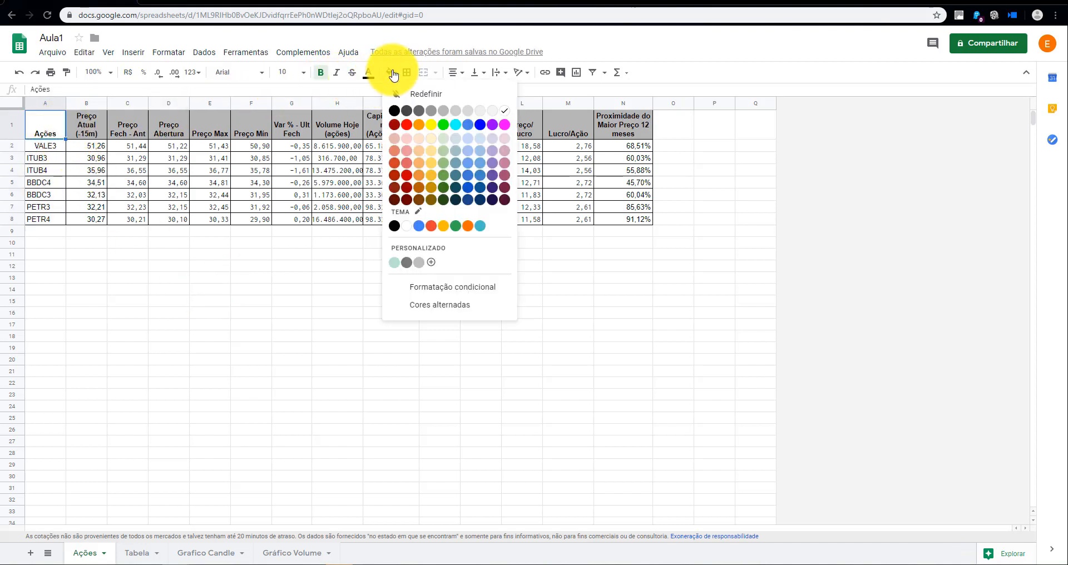
{"action": "left_click", "coordinate": [427, 111]}
{"action": "left_click", "coordinate": [251, 278]}
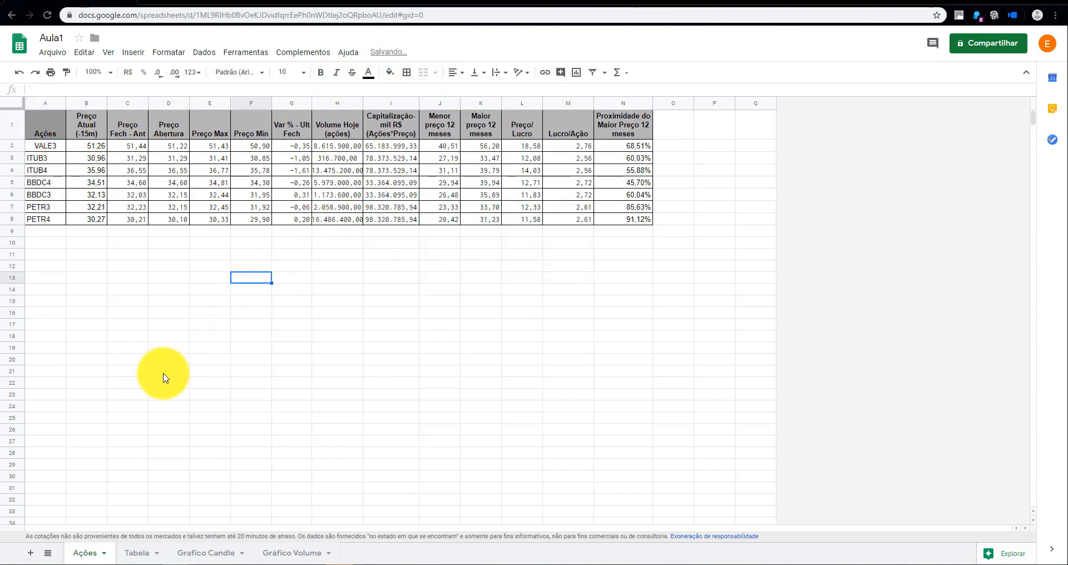
Set the Ações header cell's background to the lighter grey that matches the other column headers.
{"action": "left_click", "coordinate": [55, 123]}
{"action": "left_click", "coordinate": [389, 73]}
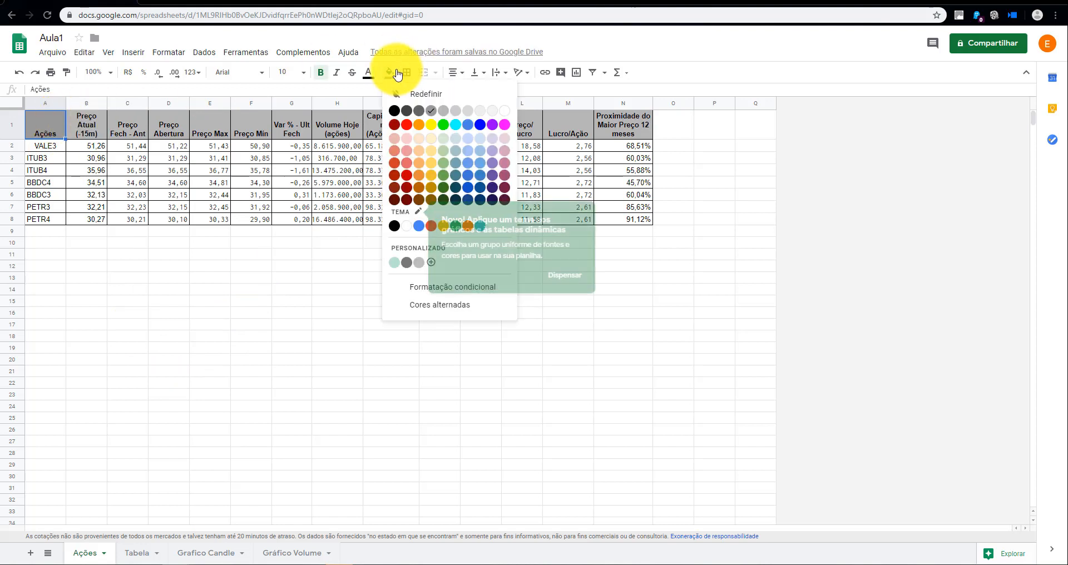
{"action": "left_click", "coordinate": [445, 113]}
{"action": "left_click", "coordinate": [323, 312]}
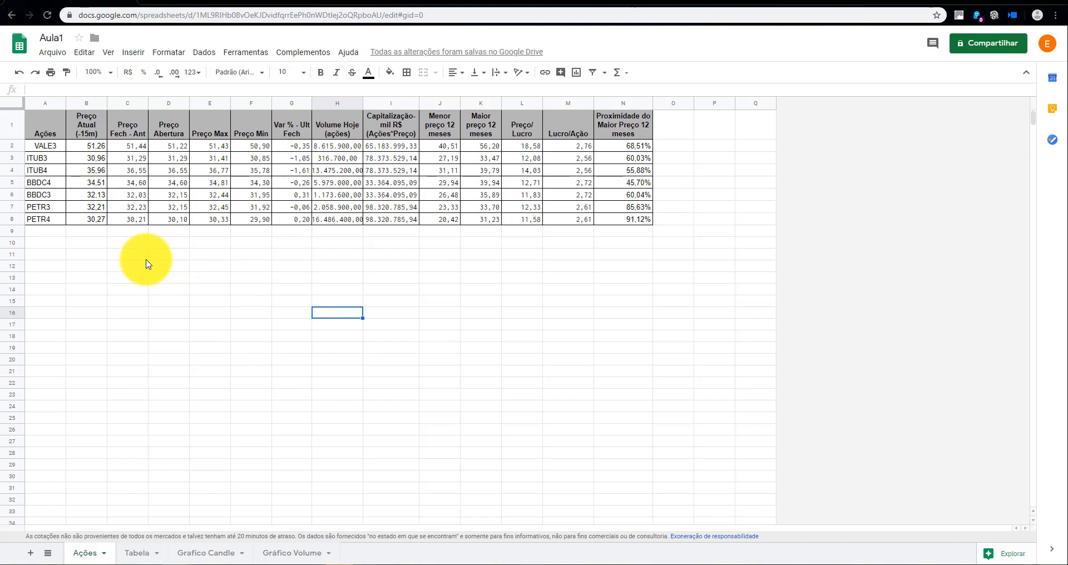
Create a filter on the stock table from the Ações header cell.
{"action": "left_click", "coordinate": [58, 127]}
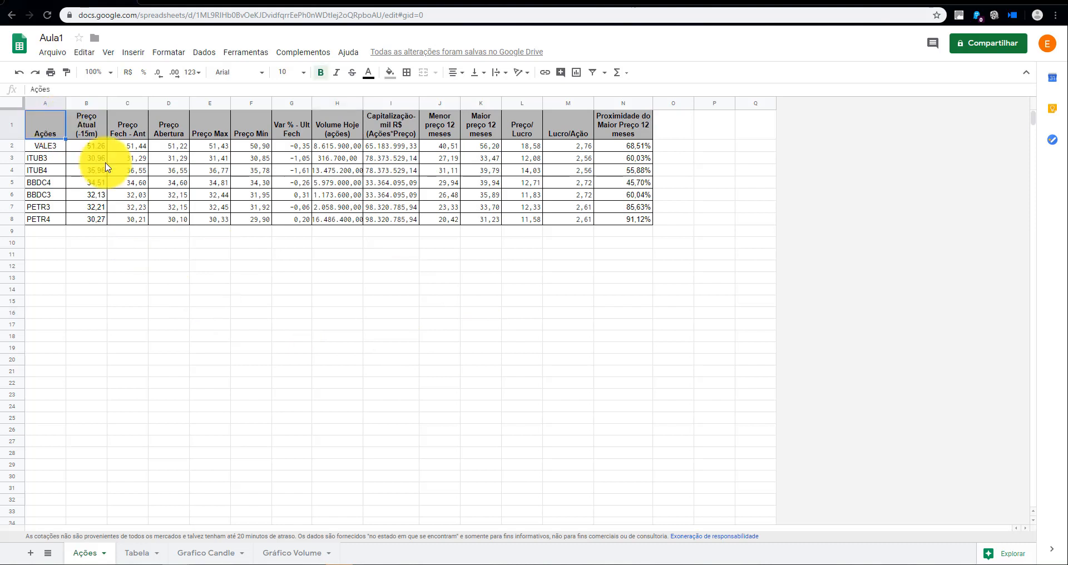
{"action": "left_click", "coordinate": [210, 54]}
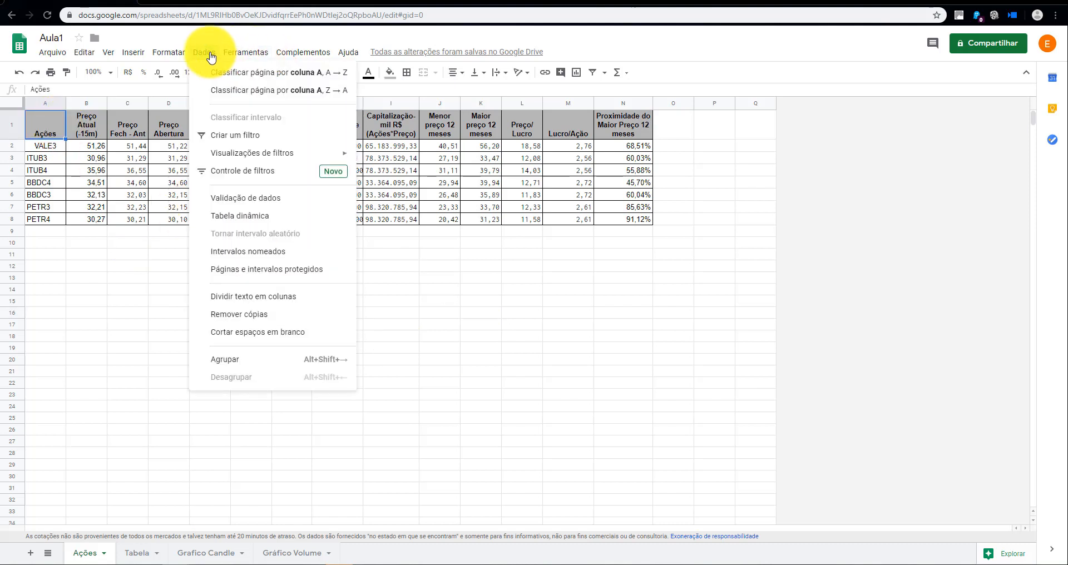
{"action": "left_click", "coordinate": [234, 137]}
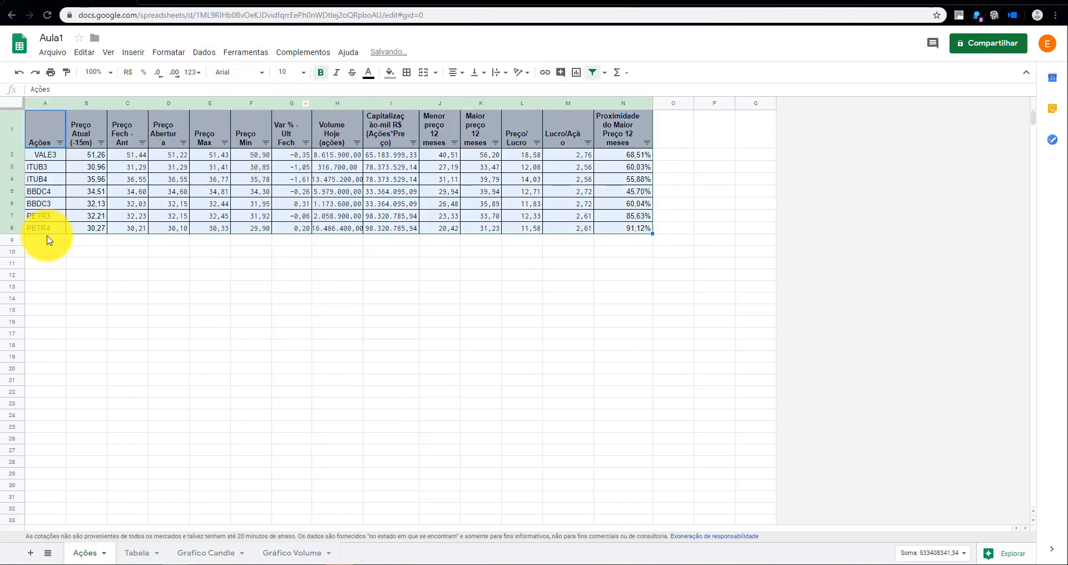
{"action": "left_click", "coordinate": [278, 321]}
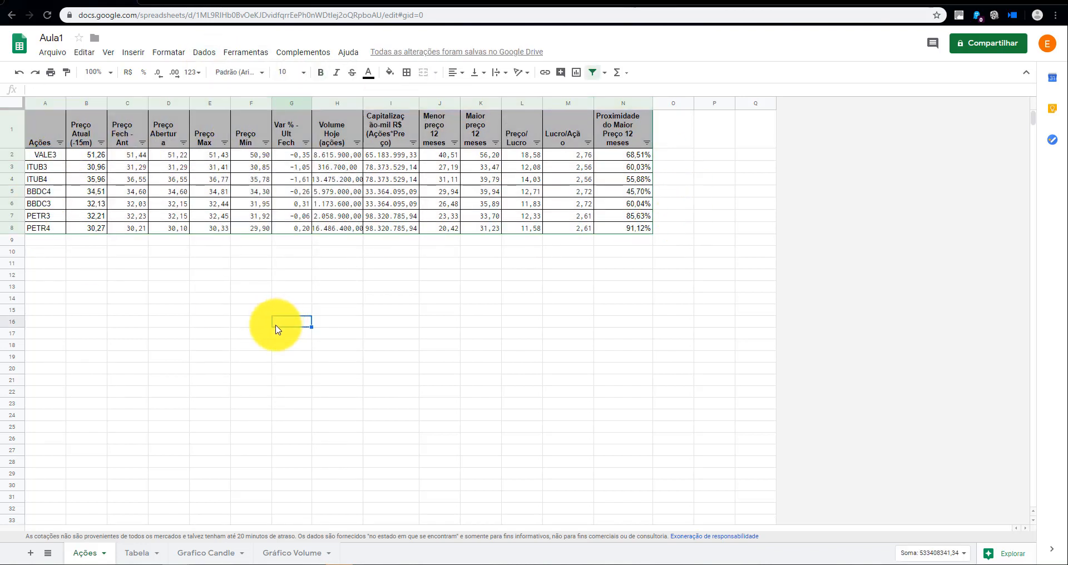
Sort the table from A to Z by the Ações column and select the tickers in A2:A8.
{"action": "left_click", "coordinate": [60, 143]}
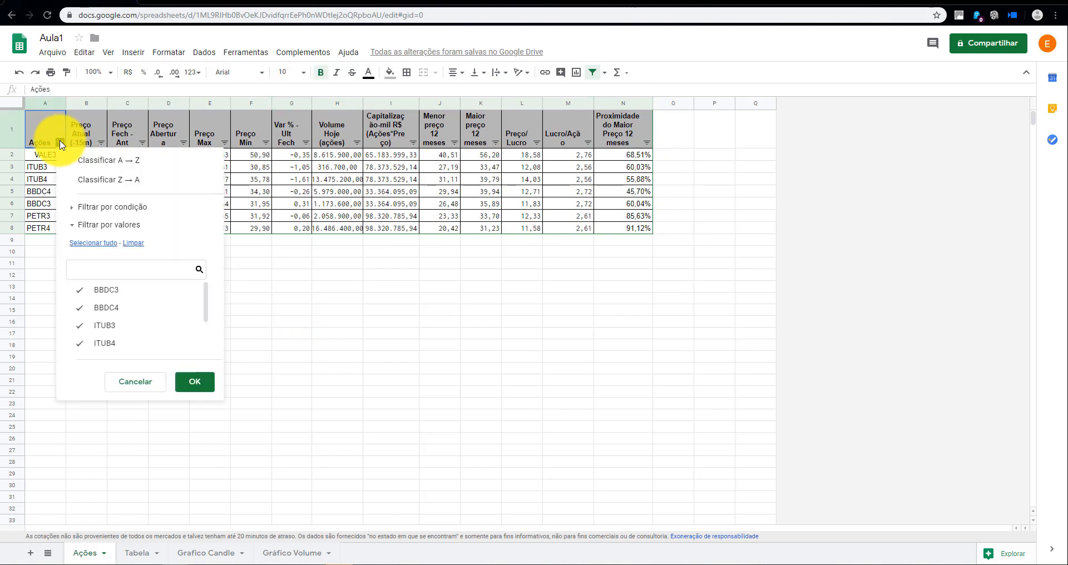
{"action": "left_click", "coordinate": [83, 162]}
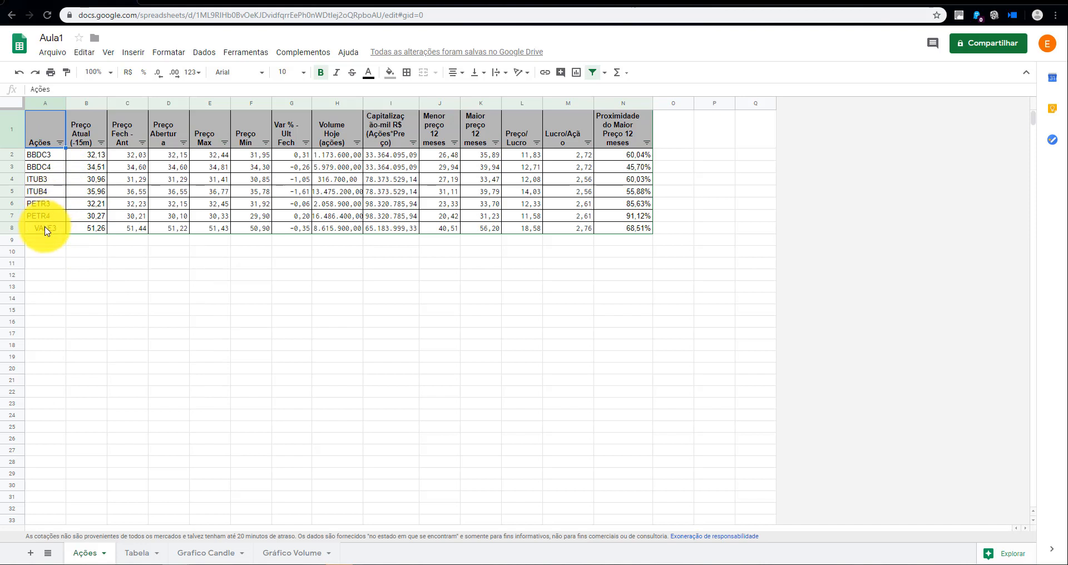
{"action": "left_click_drag", "start_coordinate": [50, 151], "coordinate": [53, 227]}
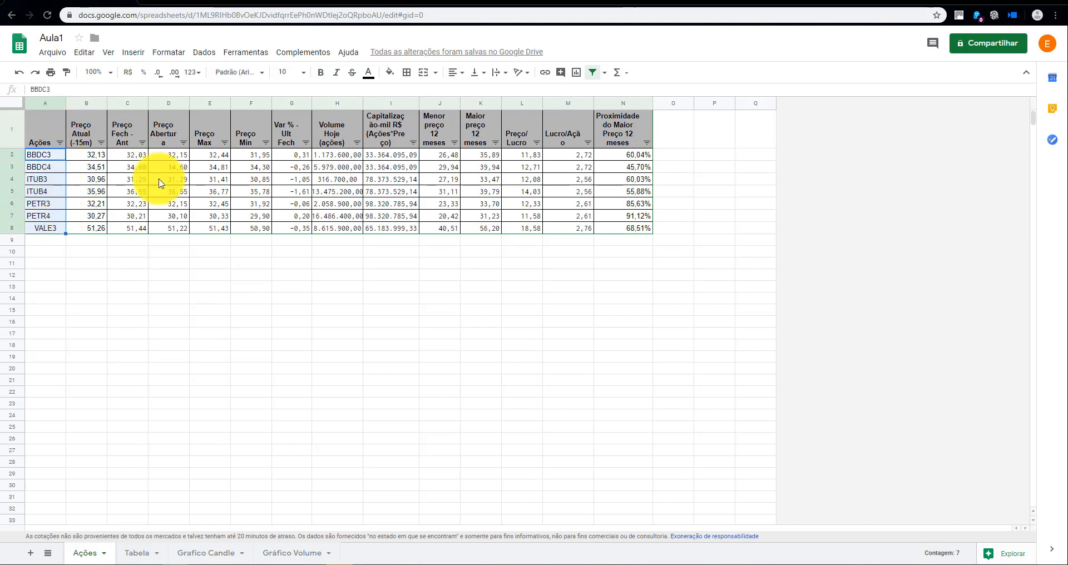
Centre the tickers in A2:A8 horizontally.
{"action": "left_click", "coordinate": [454, 72]}
{"action": "left_click", "coordinate": [465, 89]}
{"action": "left_click", "coordinate": [245, 332]}
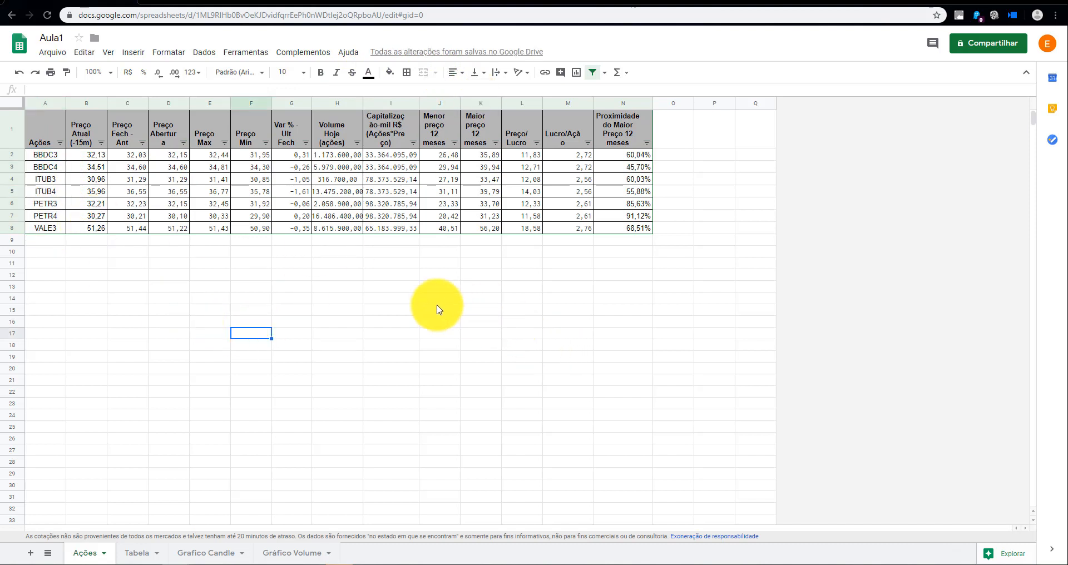
Sort the stock table from A to Z by Proximidade do Maior Preço 12 meses, and switch the order to Z to A.
{"action": "left_click", "coordinate": [646, 142]}
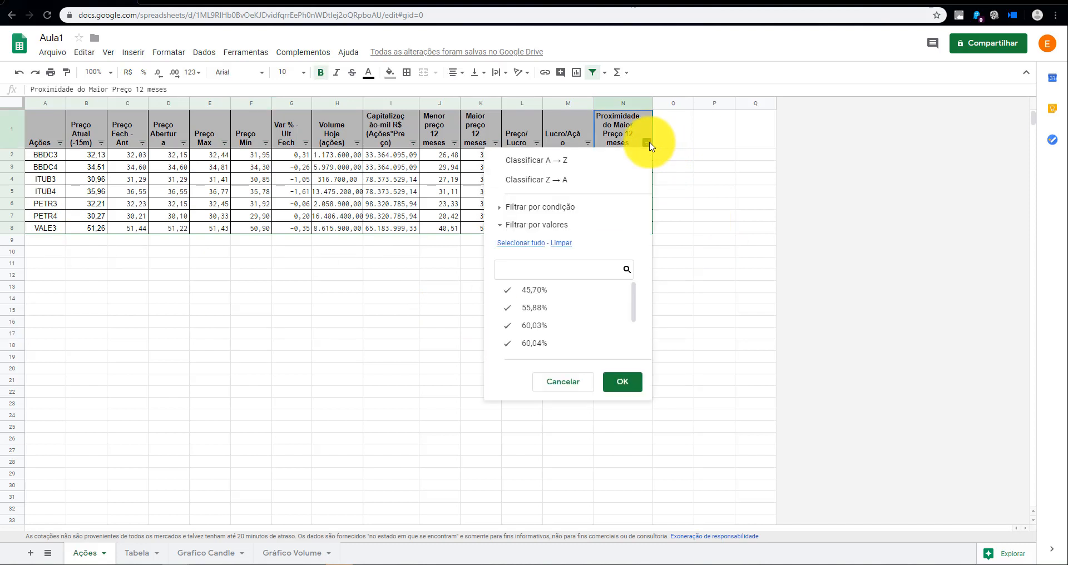
{"action": "left_click", "coordinate": [563, 161]}
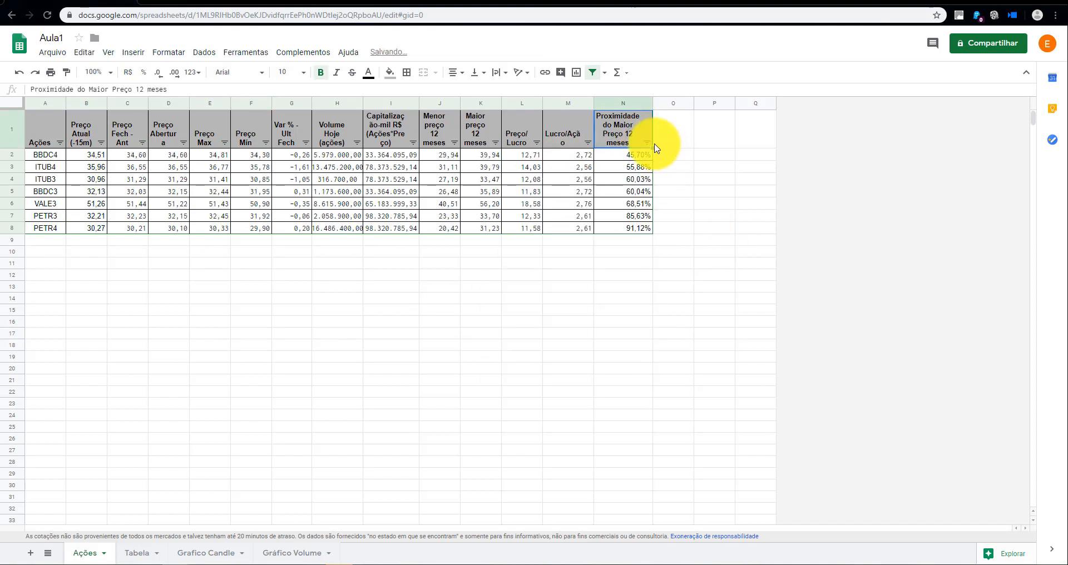
{"action": "left_click", "coordinate": [648, 145]}
{"action": "left_click", "coordinate": [574, 181]}
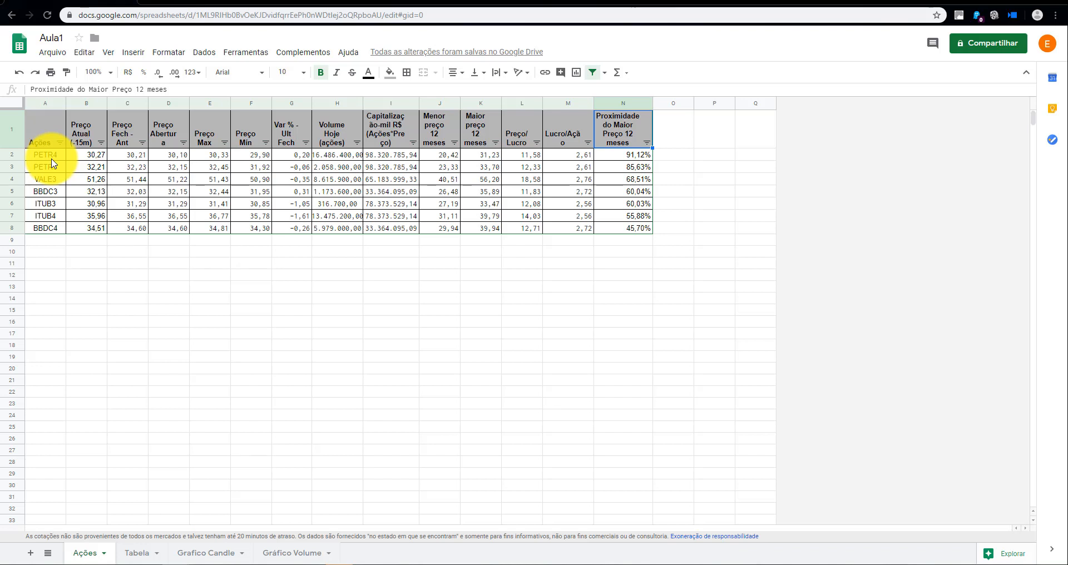
{"action": "left_click", "coordinate": [490, 158]}
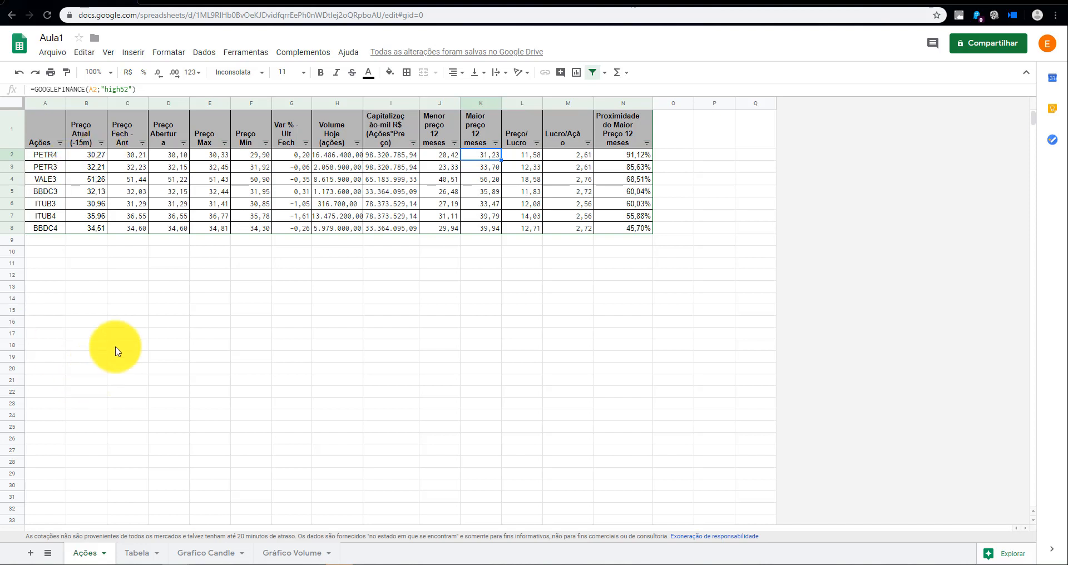
Set the Ação ticker in cell B1 of the Tabela sheet to VALE3.
{"action": "left_click", "coordinate": [151, 555]}
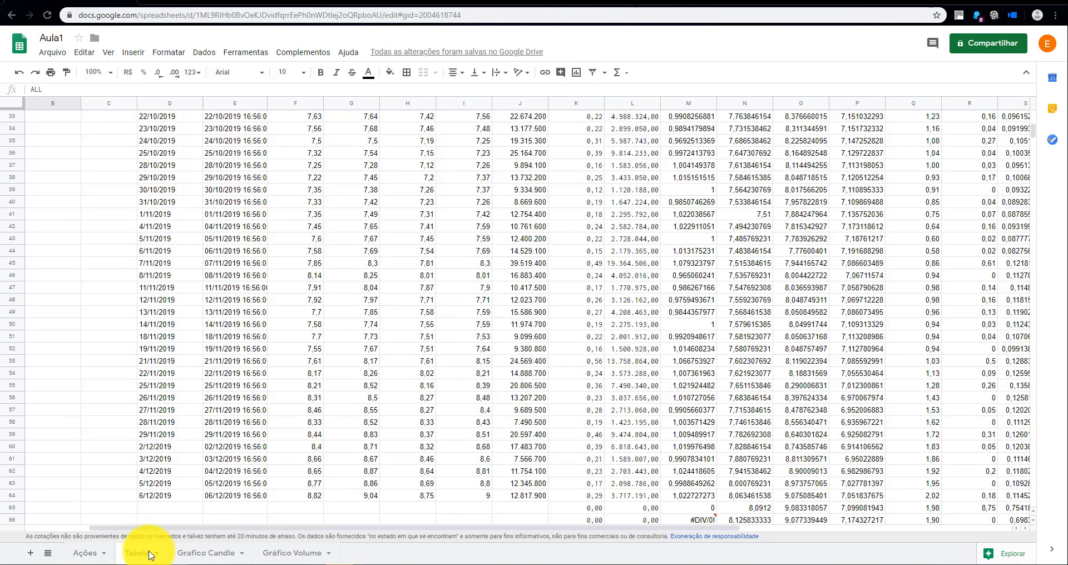
{"action": "scroll", "coordinate": [273, 290], "scroll_direction": "up", "scroll_amount": 4}
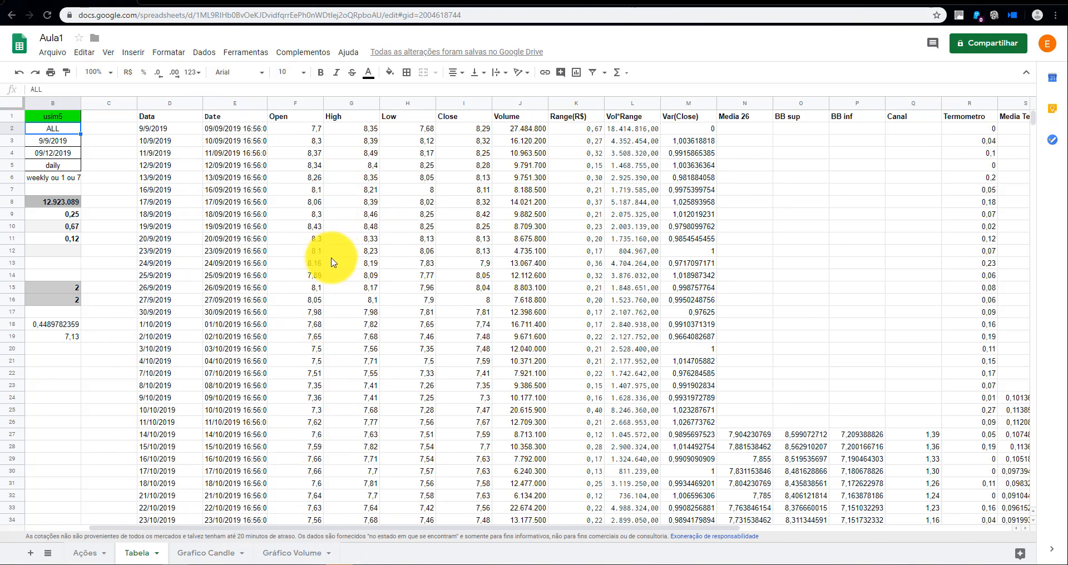
{"action": "left_click", "coordinate": [53, 116]}
{"action": "type", "text": "v"}
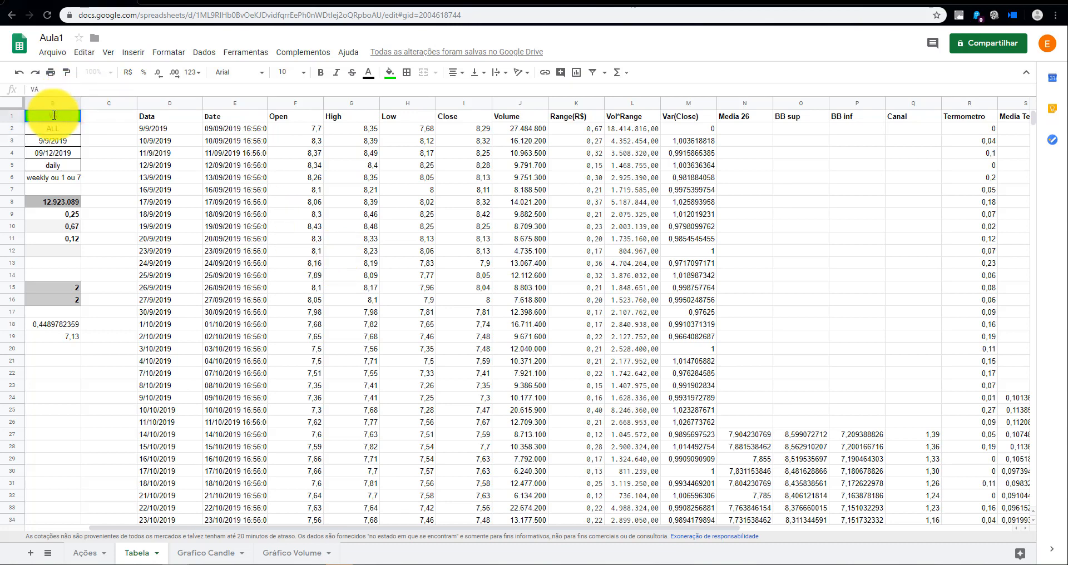
{"action": "type", "text": "ALE3"}
{"action": "key", "text": "Return"}
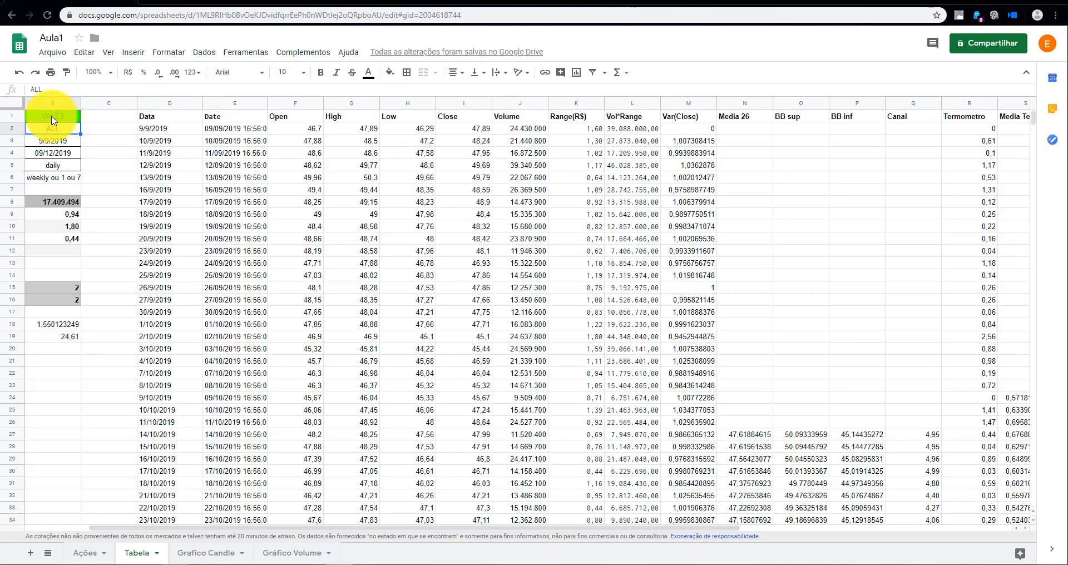
Examine the GOOGLEFINANCE parameters in A1:B5: Ação, atributo, start_date, num_days or end_date, and intervalo.
{"action": "left_click", "coordinate": [53, 118]}
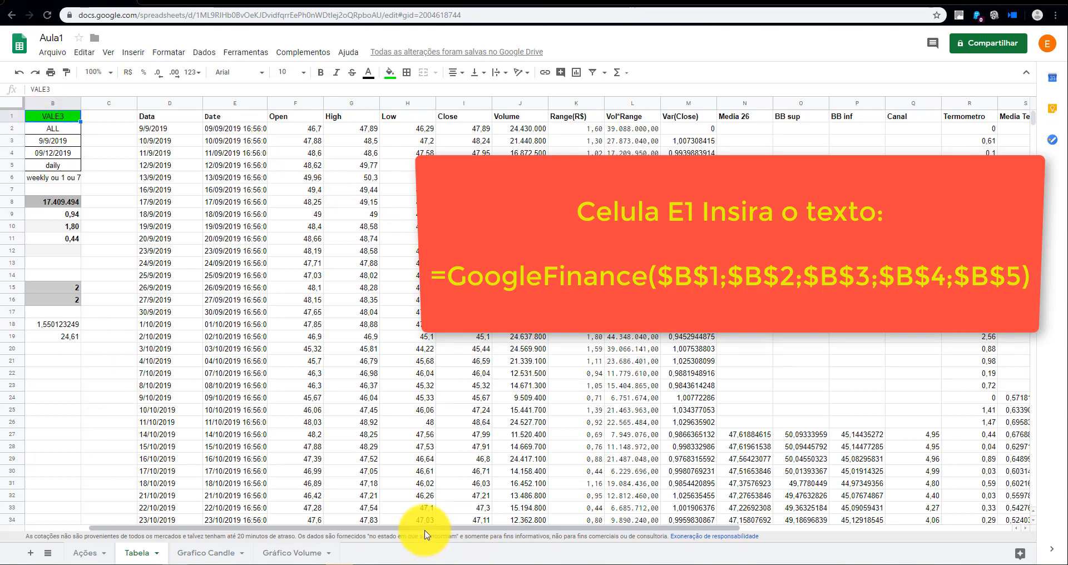
{"action": "left_click_drag", "start_coordinate": [418, 526], "coordinate": [300, 536]}
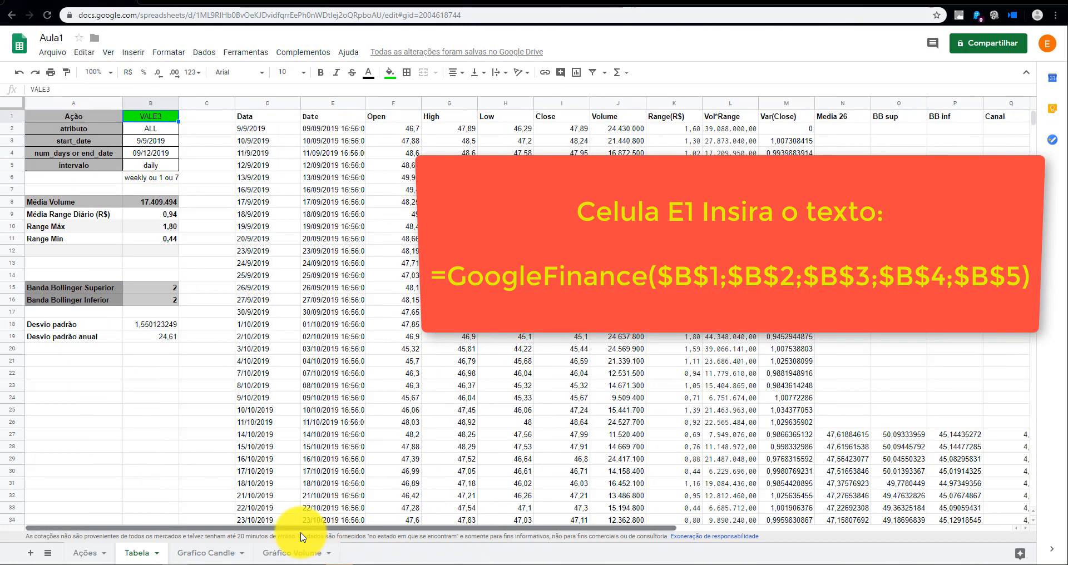
{"action": "left_click", "coordinate": [74, 118]}
{"action": "left_click", "coordinate": [92, 131]}
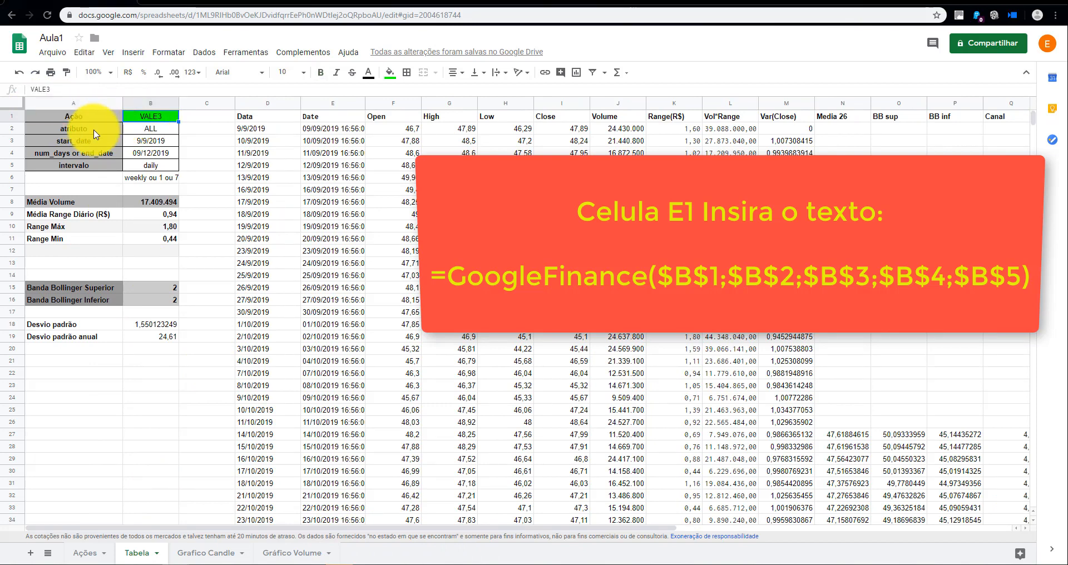
{"action": "left_click", "coordinate": [151, 133]}
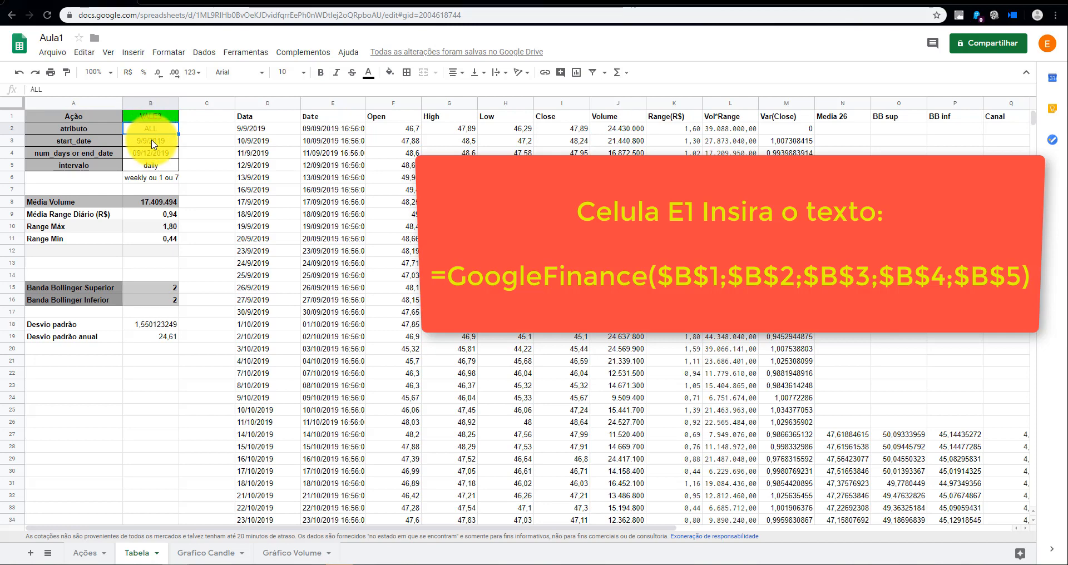
{"action": "left_click", "coordinate": [107, 142]}
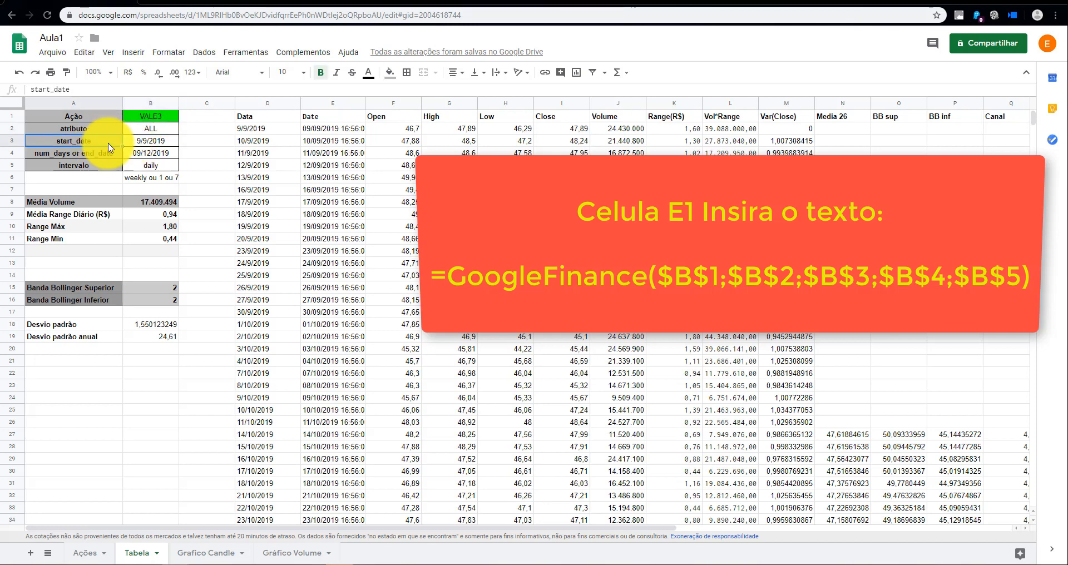
{"action": "left_click", "coordinate": [151, 145]}
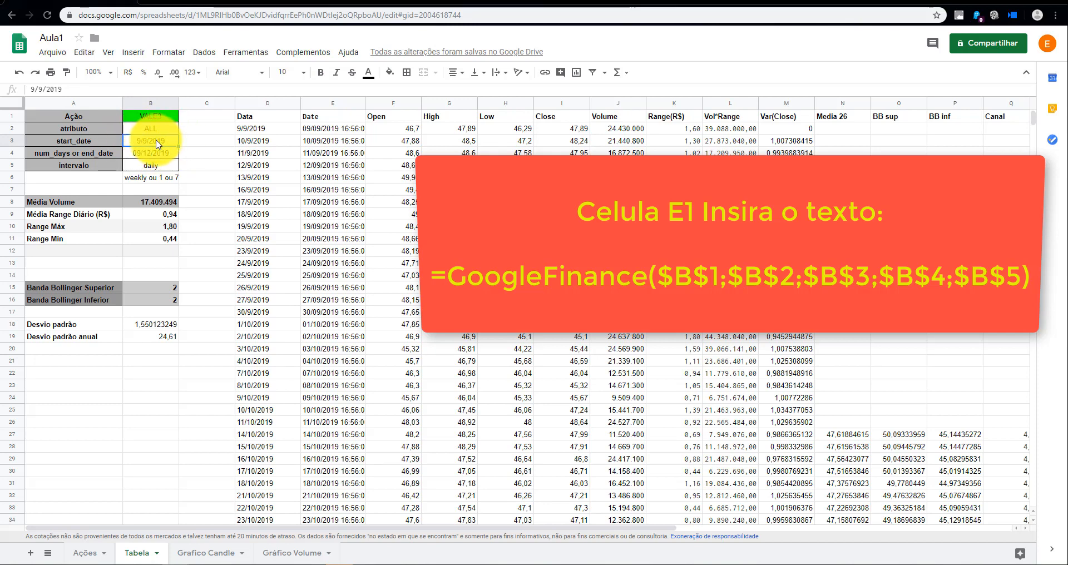
{"action": "left_click", "coordinate": [114, 160]}
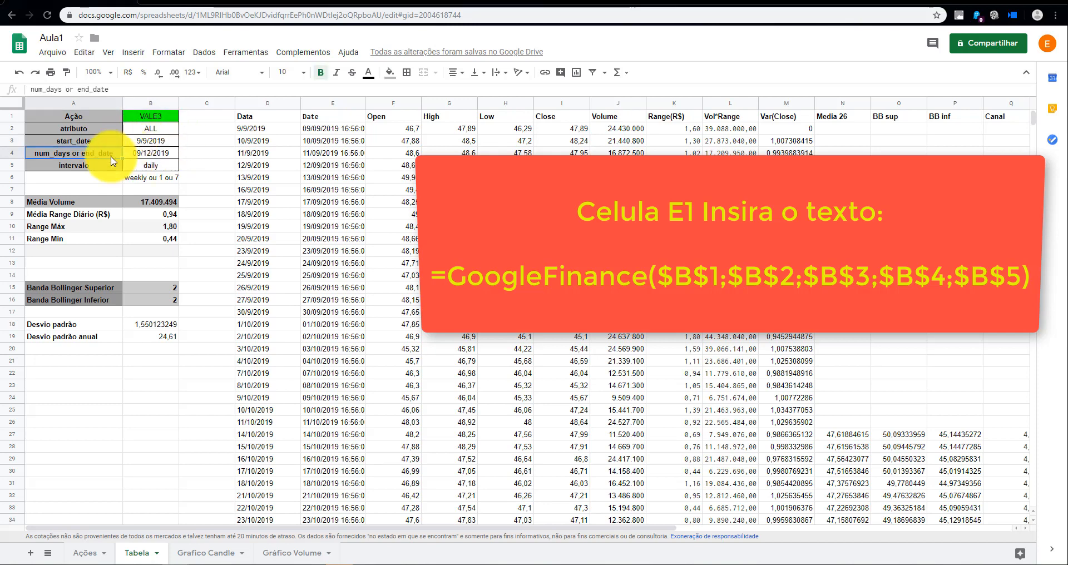
{"action": "left_click", "coordinate": [156, 156]}
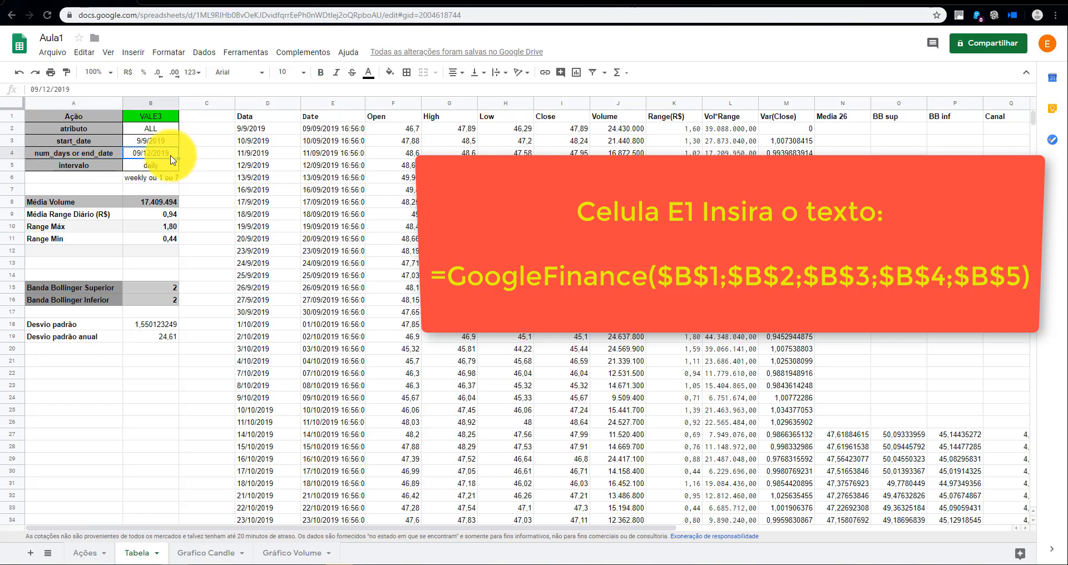
{"action": "left_click", "coordinate": [95, 167]}
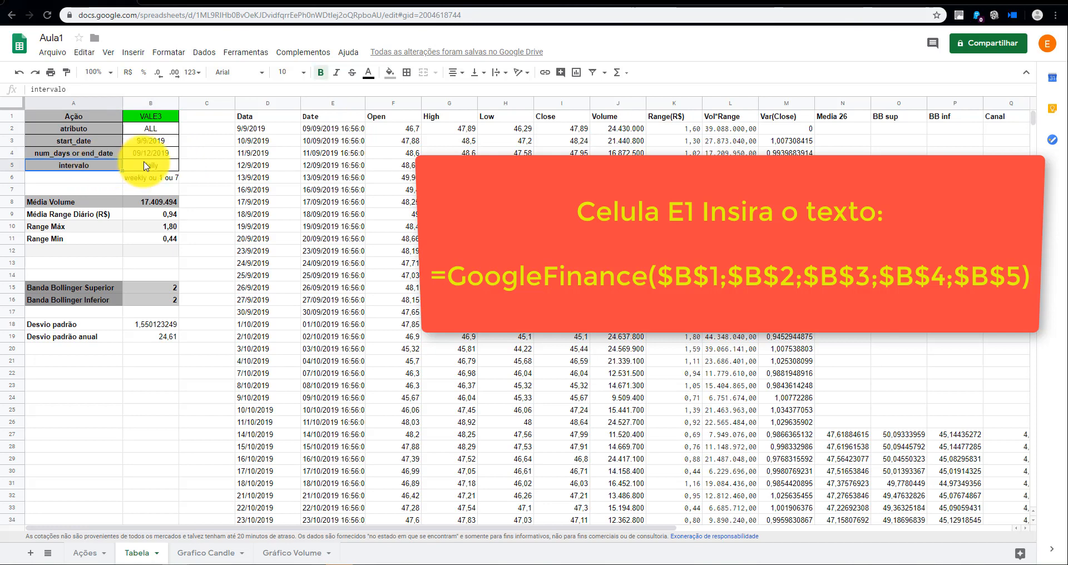
{"action": "left_click", "coordinate": [150, 169]}
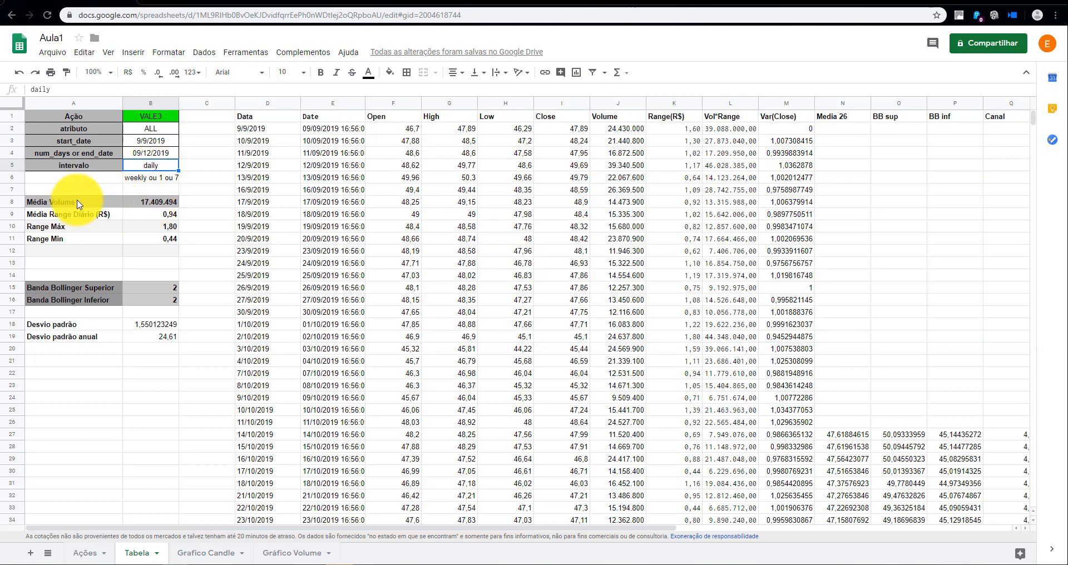
Examine the statistics block in A8:B19 and the formulas behind the Data and Date columns in D2 and E1.
{"action": "left_click_drag", "start_coordinate": [67, 205], "coordinate": [172, 338]}
{"action": "left_click", "coordinate": [208, 264]}
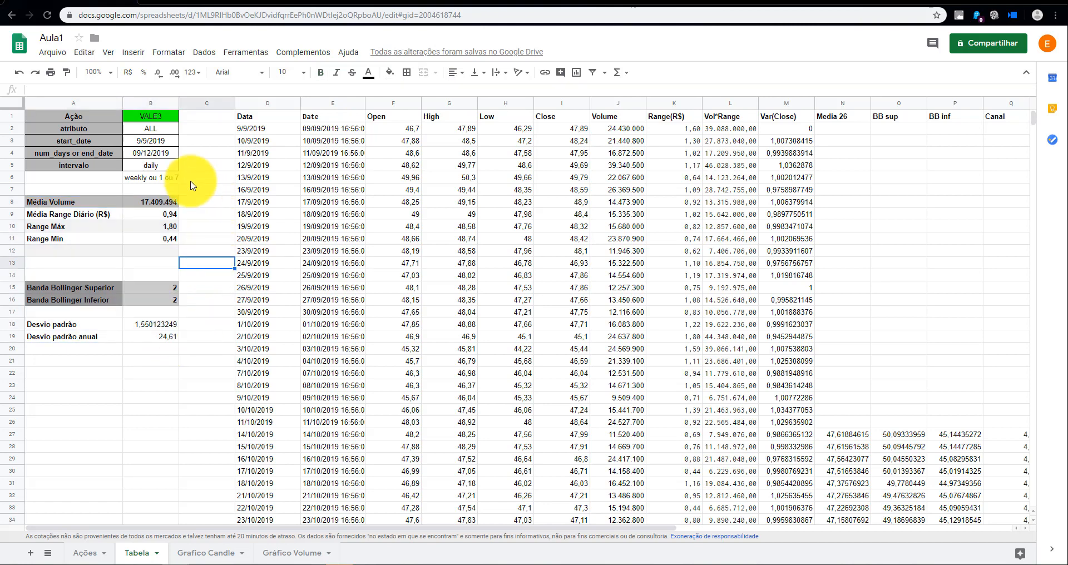
{"action": "left_click", "coordinate": [266, 129]}
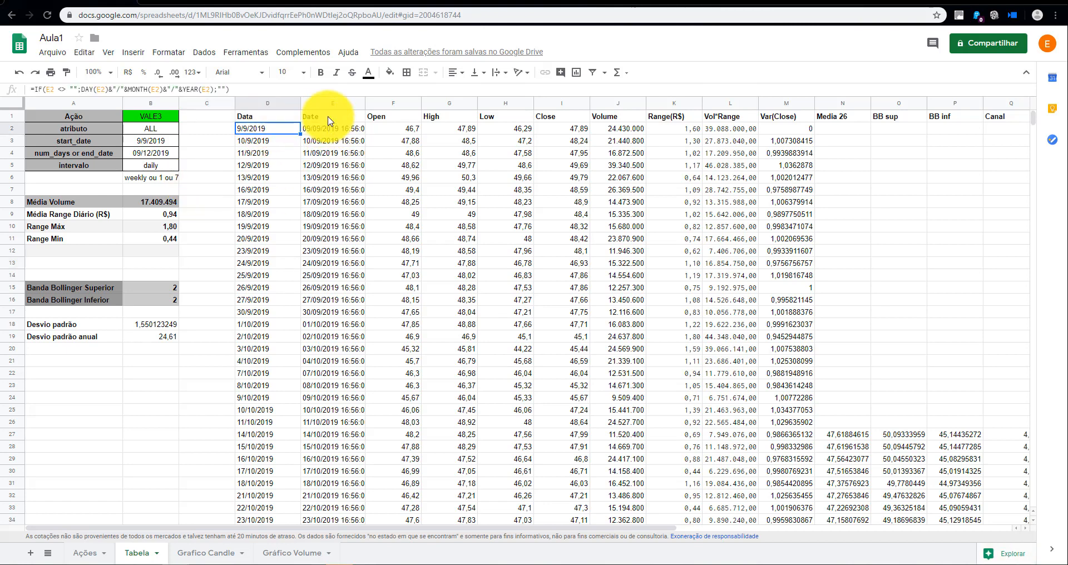
{"action": "left_click_drag", "start_coordinate": [331, 122], "coordinate": [621, 130]}
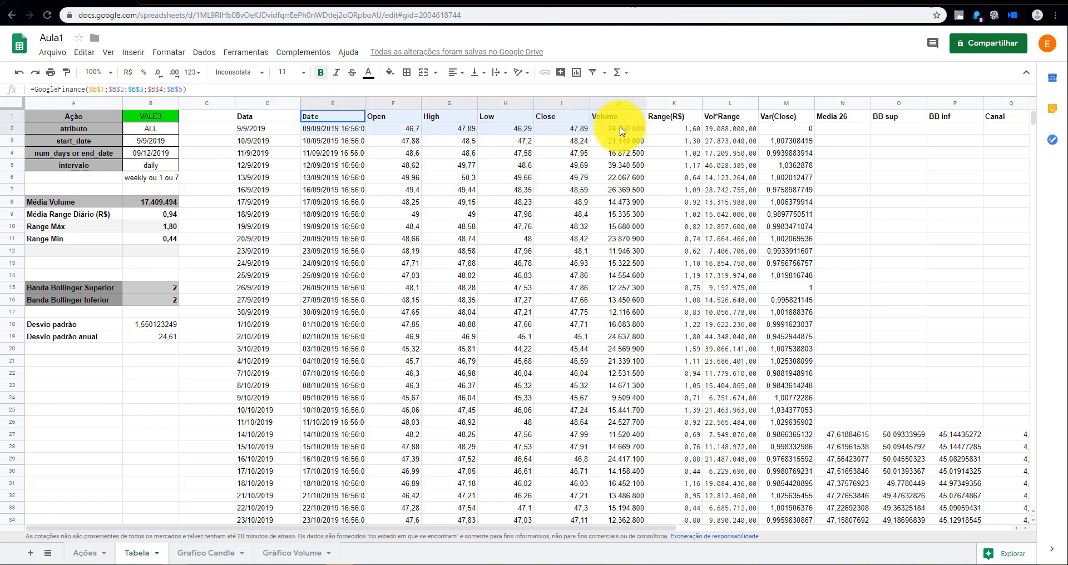
Clear the Ação ticker in B1 to check how the historical table depends on it, and re-enter VALE3.
{"action": "left_click", "coordinate": [161, 154]}
{"action": "left_click", "coordinate": [164, 118]}
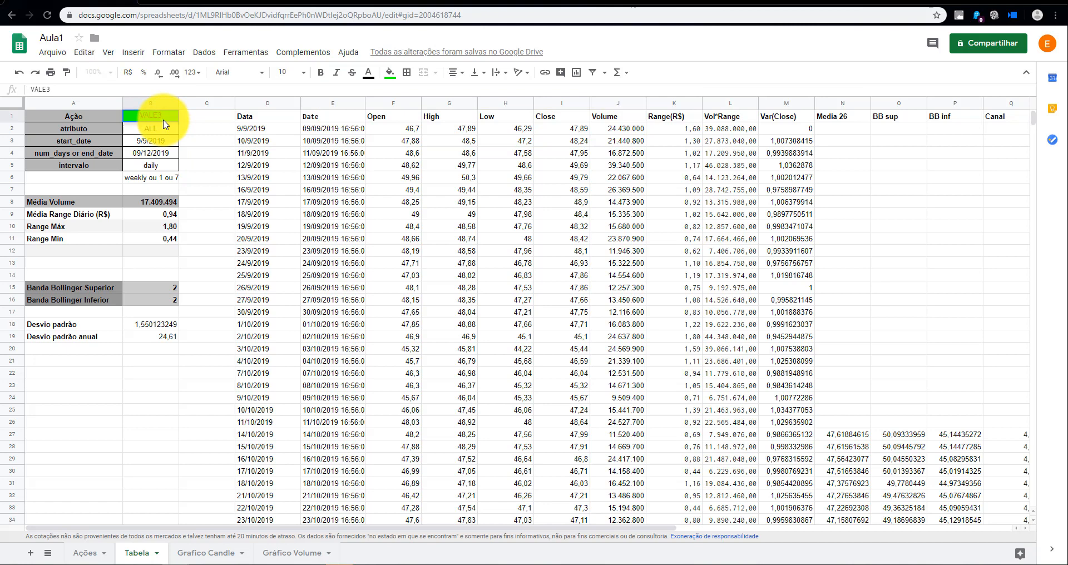
{"action": "type", "text": "VA"}
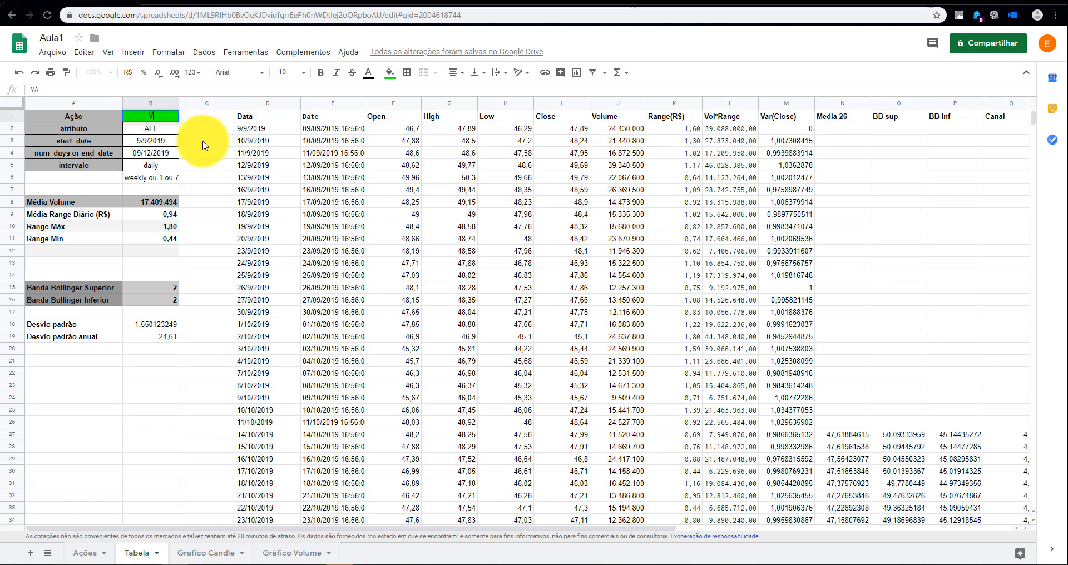
{"action": "key", "text": "BackSpace"}
{"action": "left_click", "coordinate": [215, 168]}
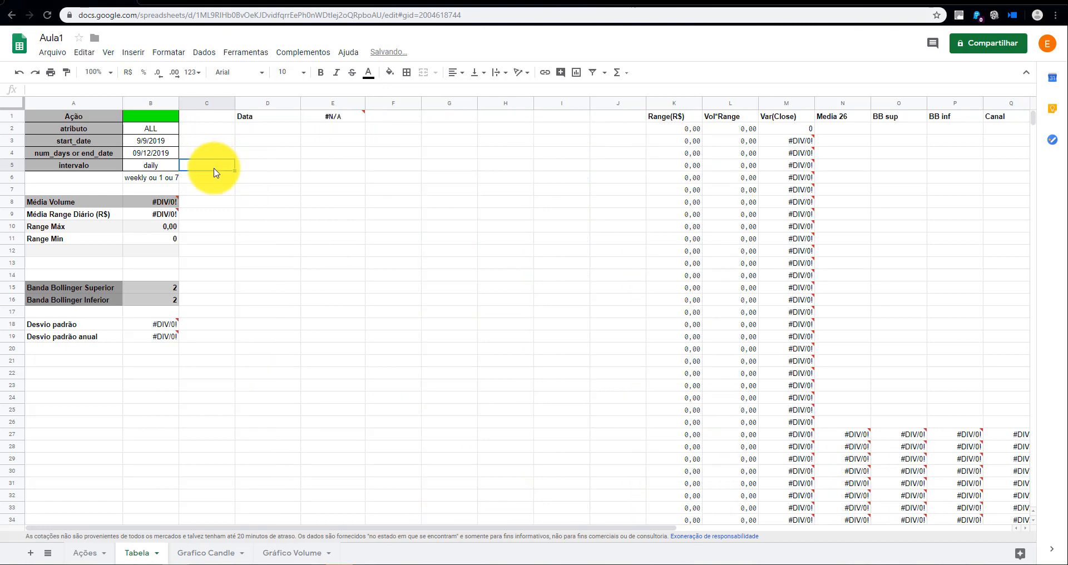
{"action": "left_click", "coordinate": [628, 119]}
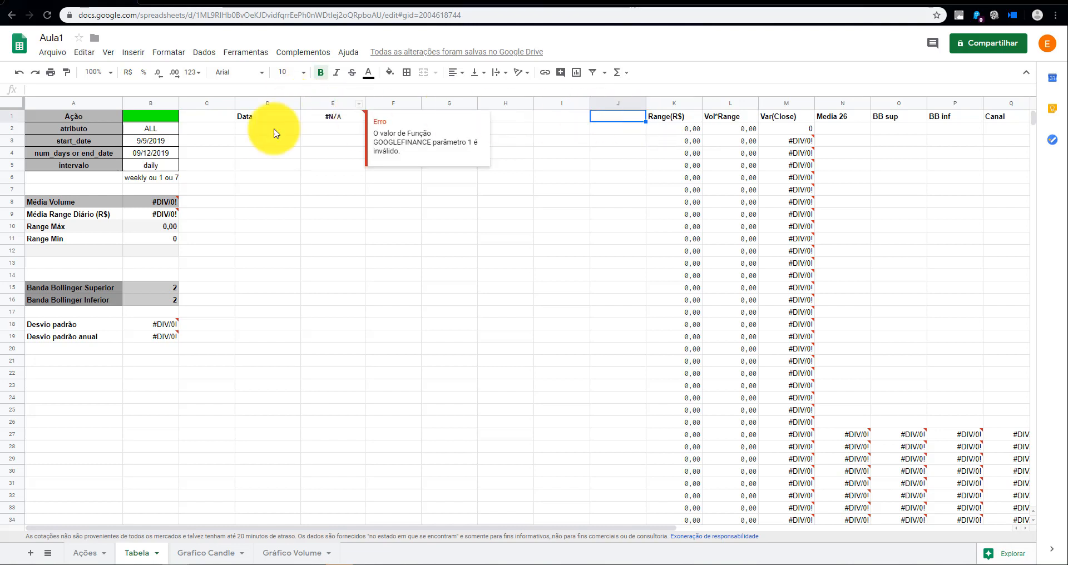
{"action": "left_click", "coordinate": [161, 116]}
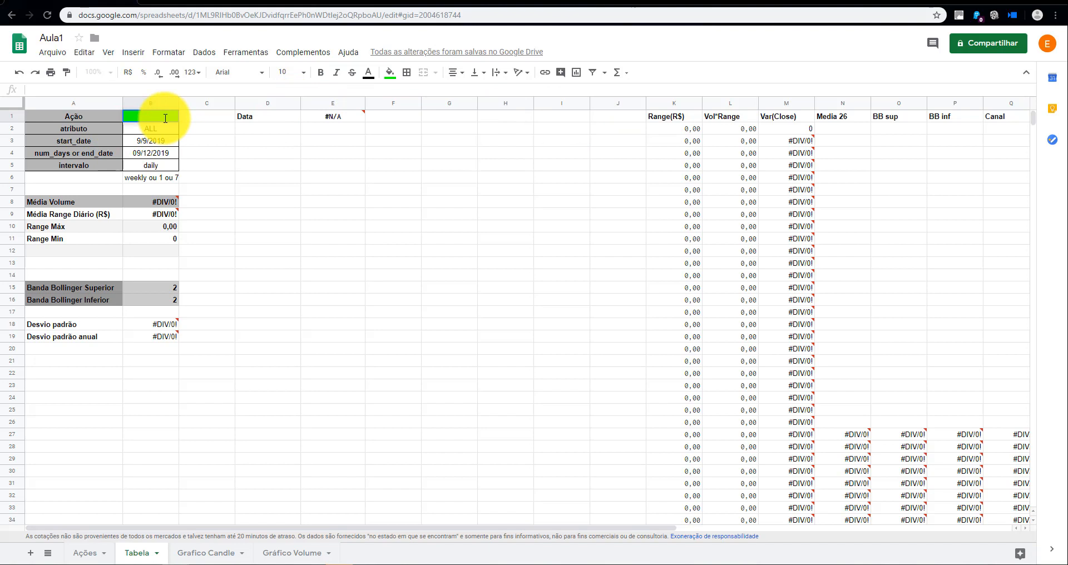
{"action": "key", "text": "Return"}
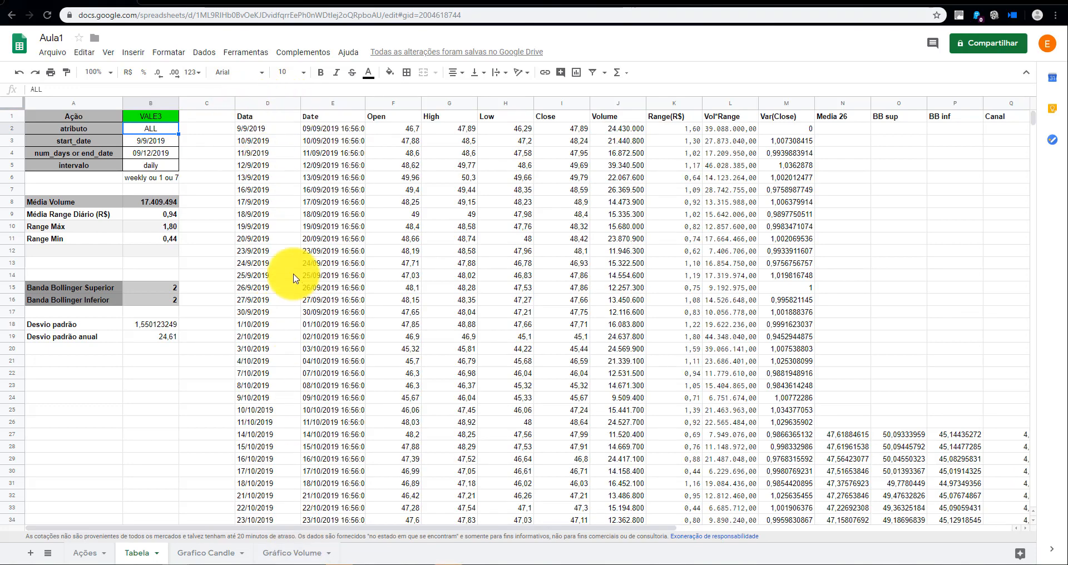
Examine the first data row, comparing the Date value with the Data formula and reviewing the Open, High, Low and Close cells.
{"action": "left_click", "coordinate": [312, 128]}
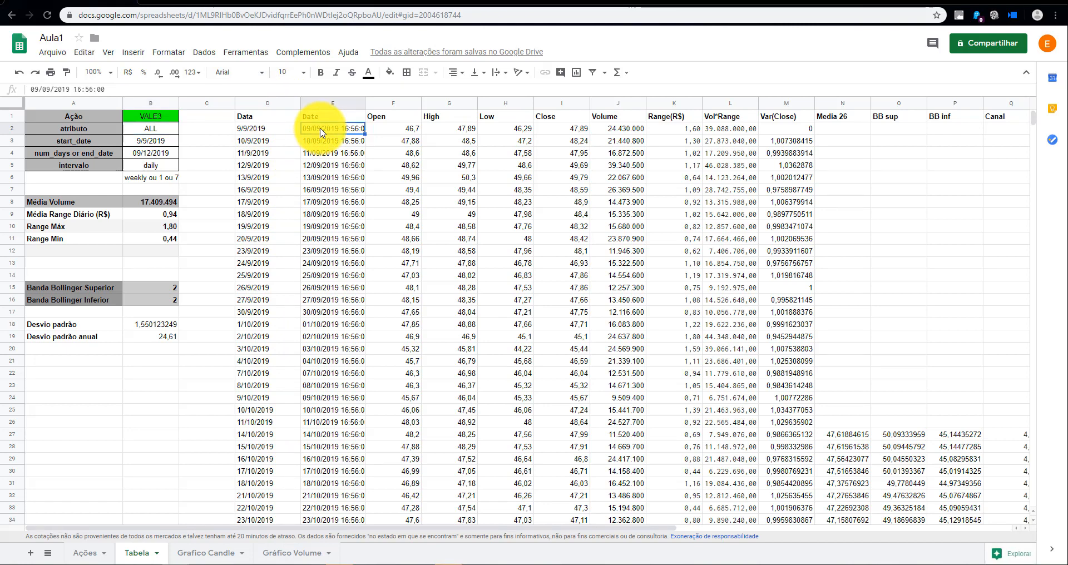
{"action": "left_click", "coordinate": [277, 129]}
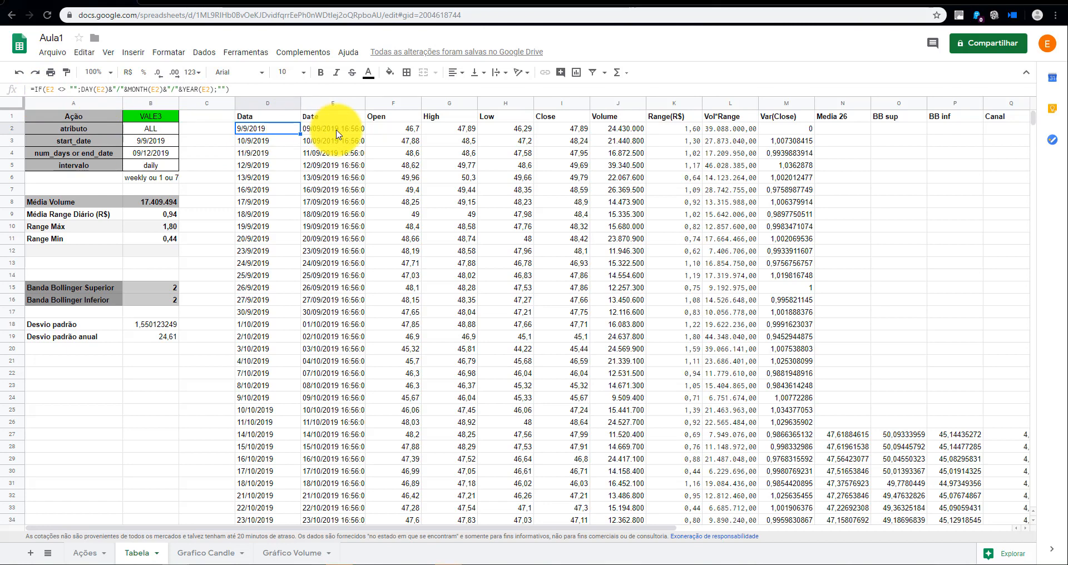
{"action": "left_click", "coordinate": [317, 132]}
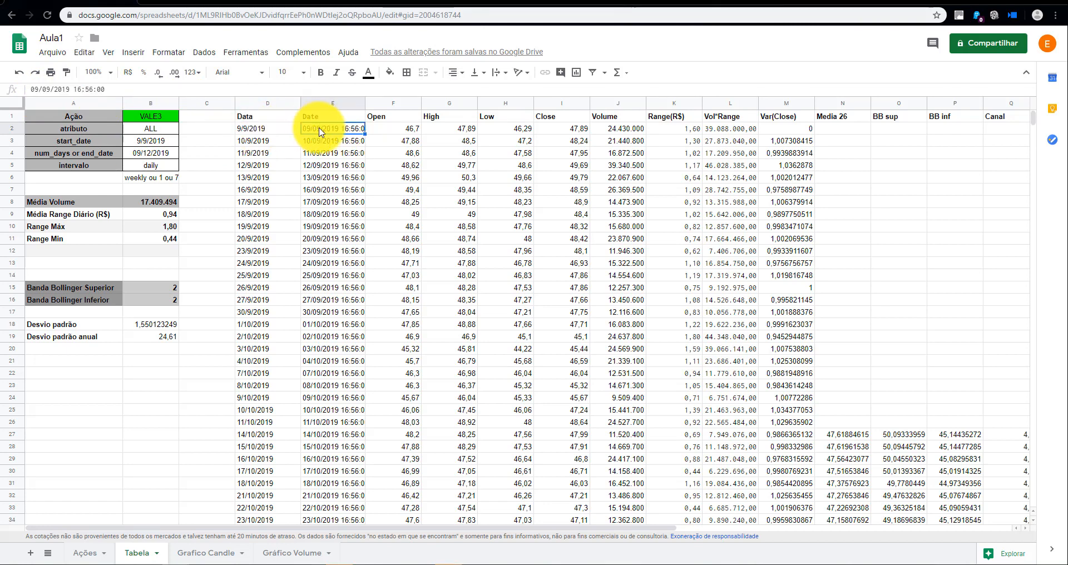
{"action": "left_click", "coordinate": [391, 132]}
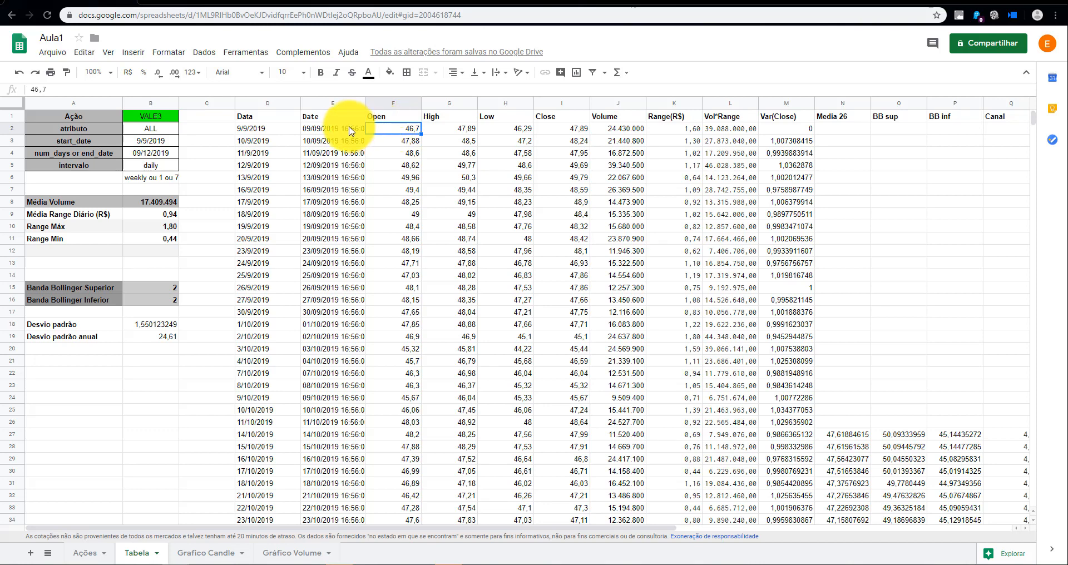
{"action": "left_click", "coordinate": [456, 134]}
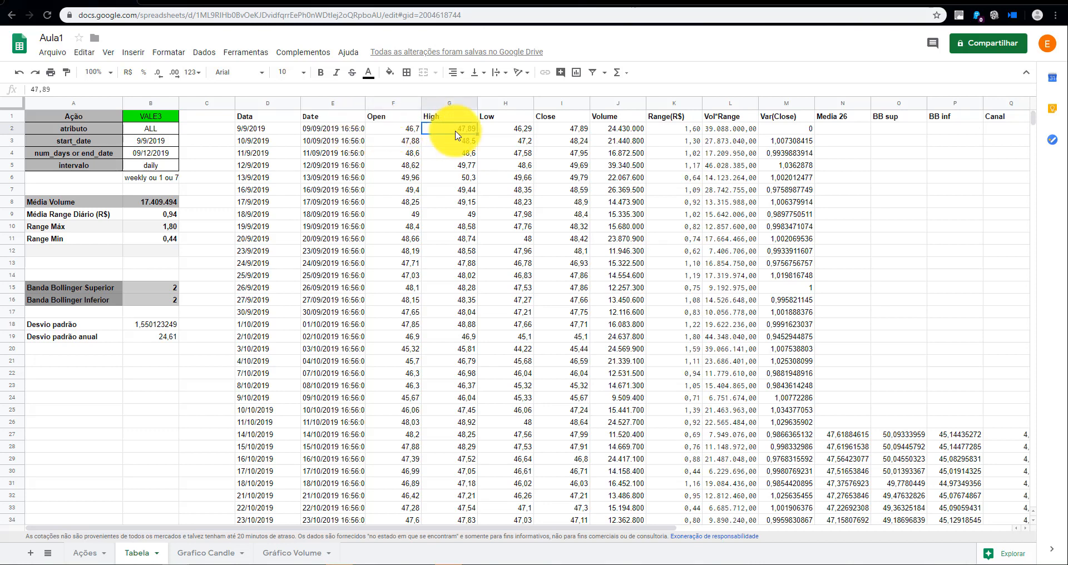
{"action": "left_click", "coordinate": [506, 134]}
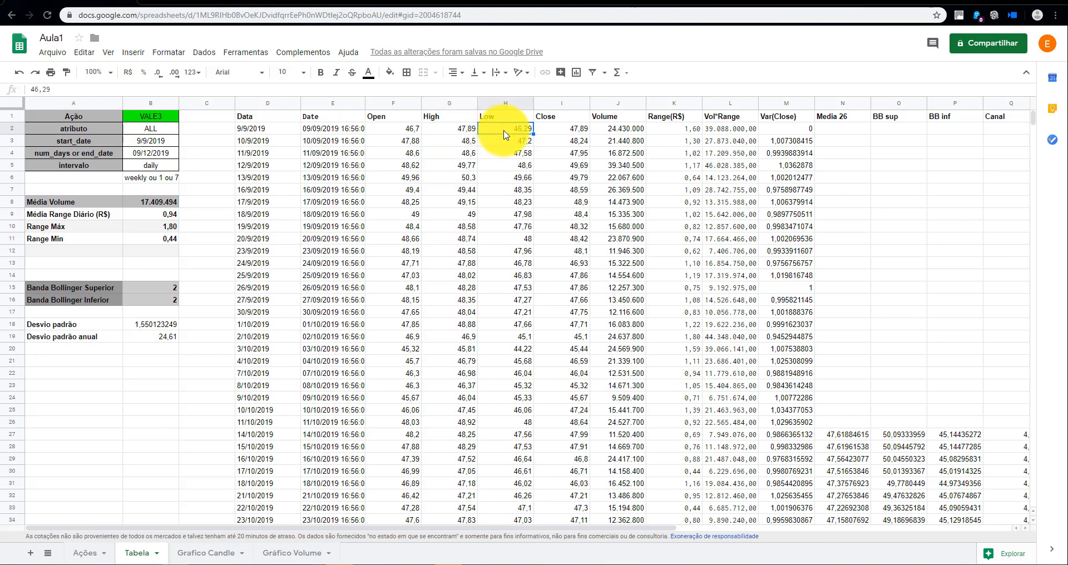
{"action": "left_click", "coordinate": [575, 131]}
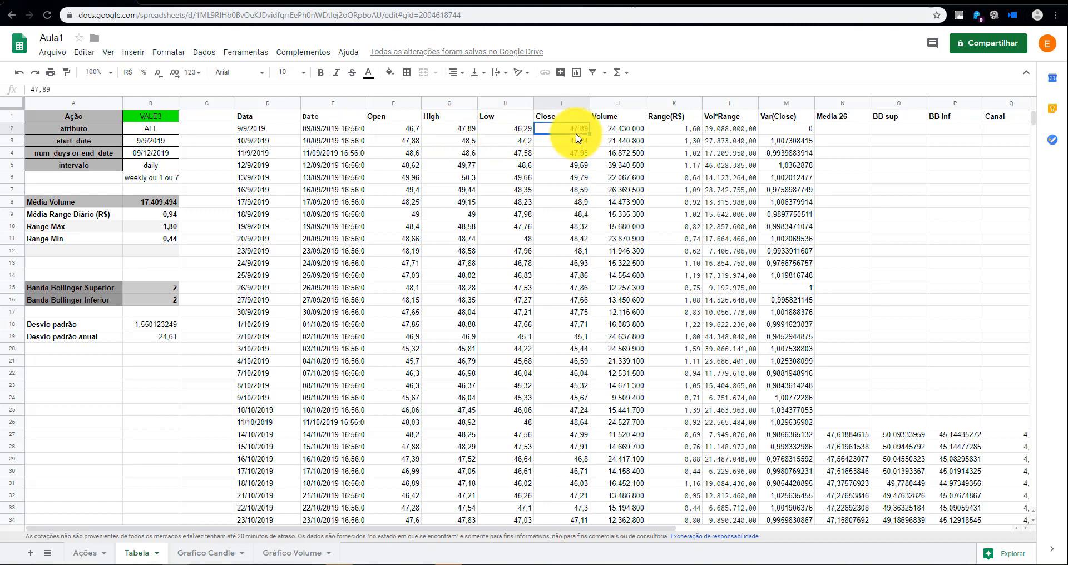
Examine the first Volume value, the calculated-column headers from Range(R$) to Canal, and the Range(R$) formulas in K2 and K3.
{"action": "left_click", "coordinate": [630, 133]}
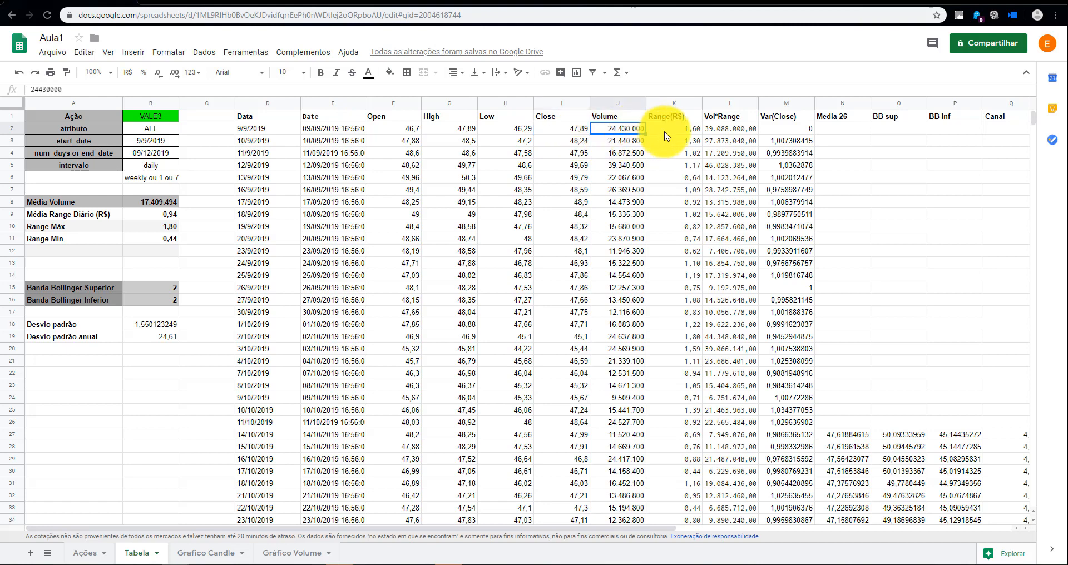
{"action": "left_click_drag", "start_coordinate": [674, 118], "coordinate": [1005, 119]}
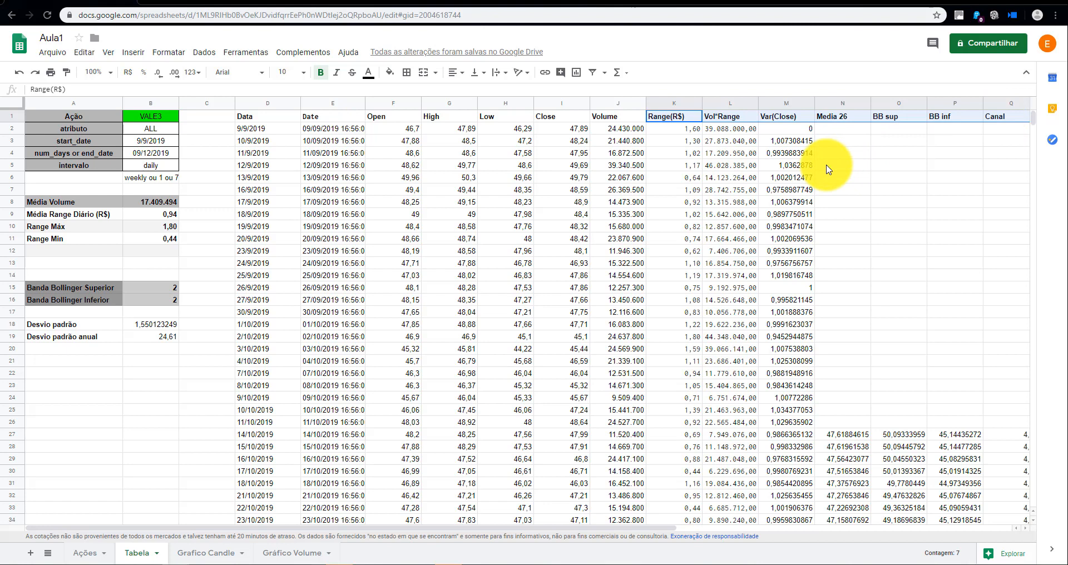
{"action": "left_click", "coordinate": [689, 130]}
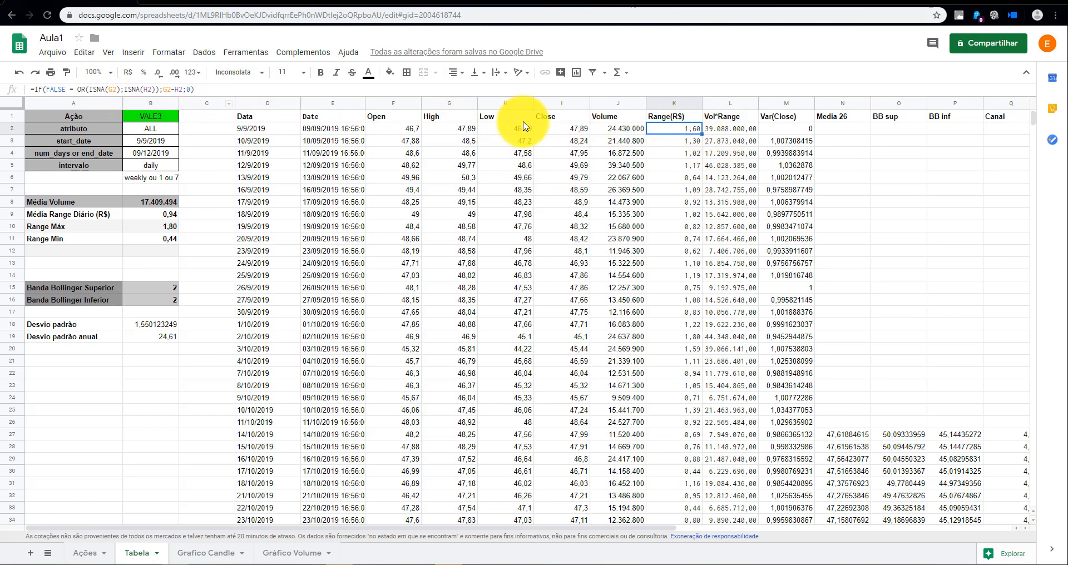
{"action": "left_click", "coordinate": [678, 145]}
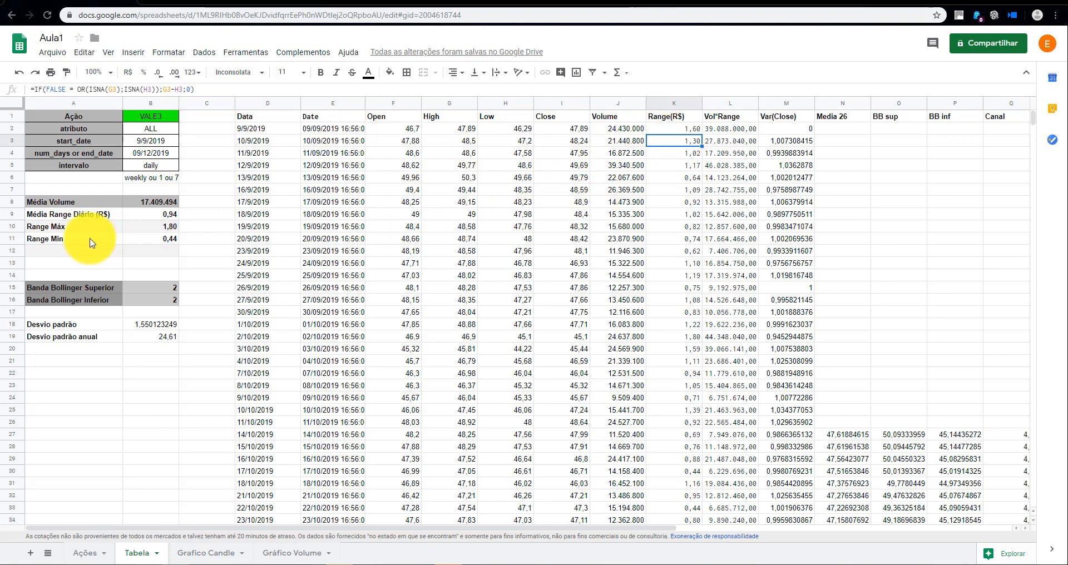
Review the formulas behind Range Máx, Range Min, Média Range Diário (R$) and Média Volume in B8:B11.
{"action": "left_click", "coordinate": [158, 233]}
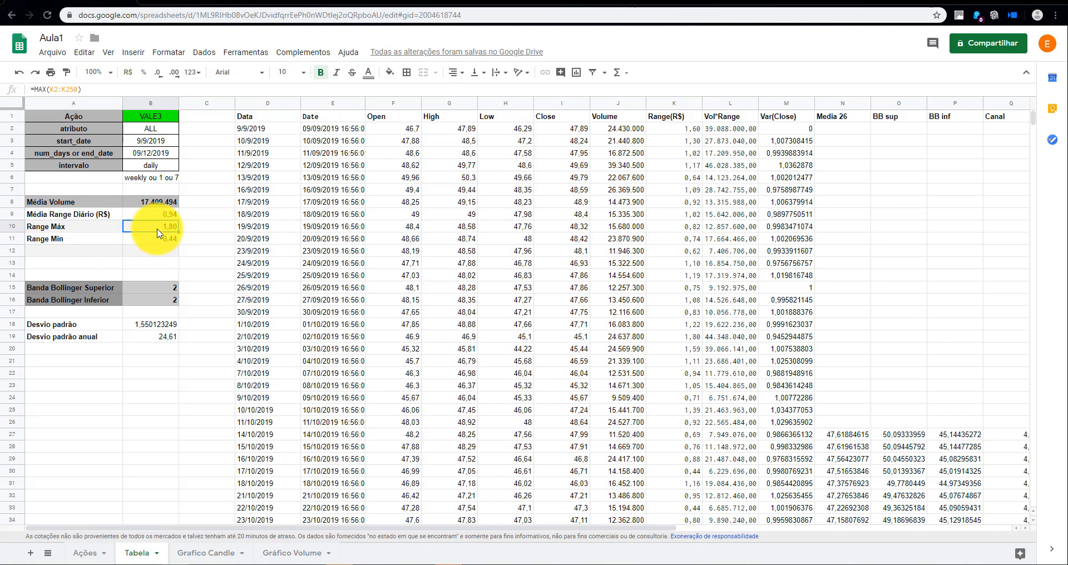
{"action": "left_click", "coordinate": [159, 239]}
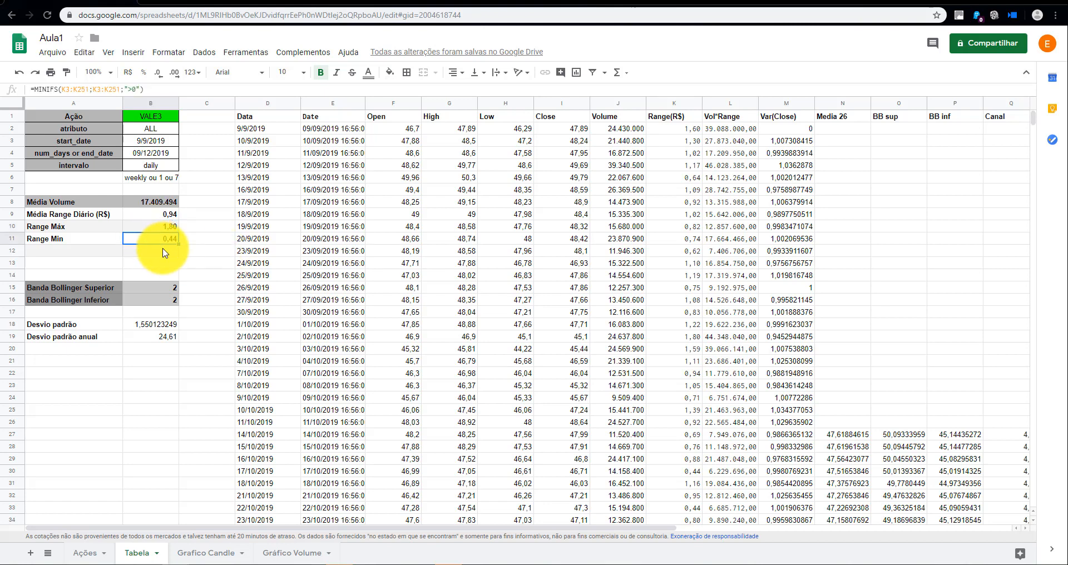
{"action": "left_click", "coordinate": [148, 214]}
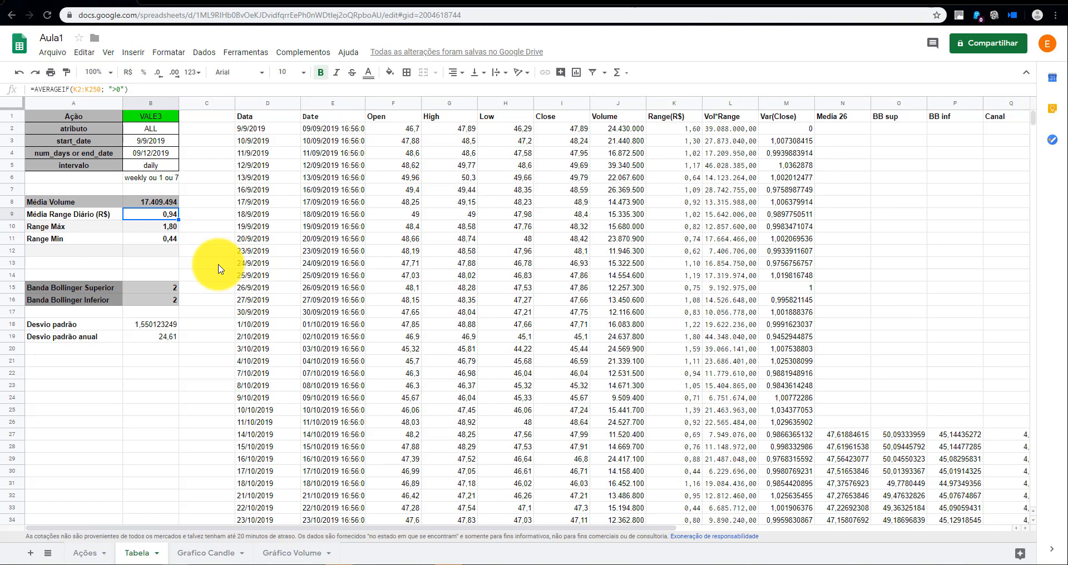
{"action": "left_click", "coordinate": [161, 203]}
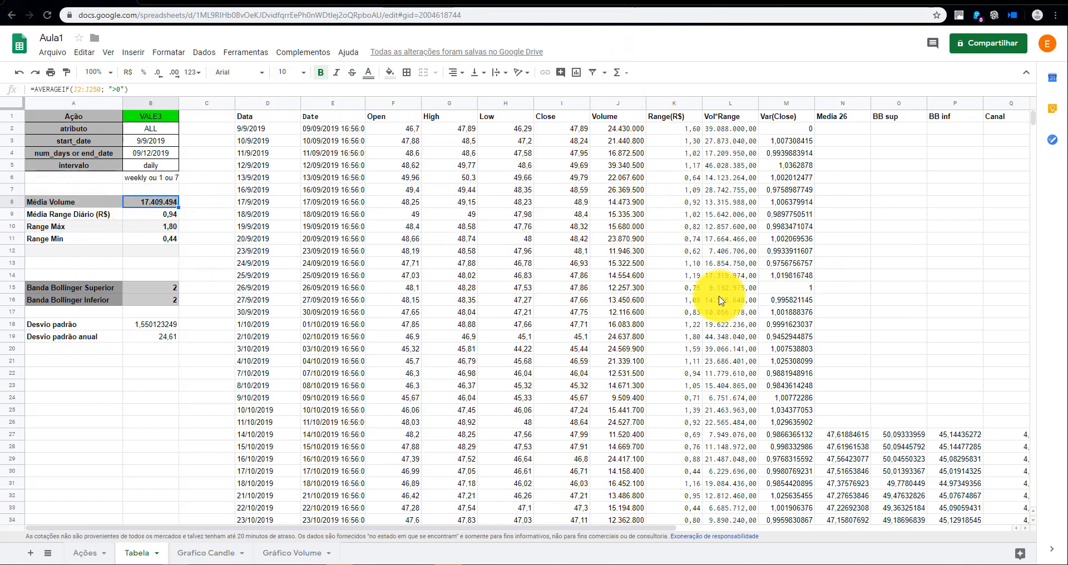
Examine the Vol*Range formula in L2 and the Var(Close) column's first cells, M2 to M4.
{"action": "left_click", "coordinate": [720, 129]}
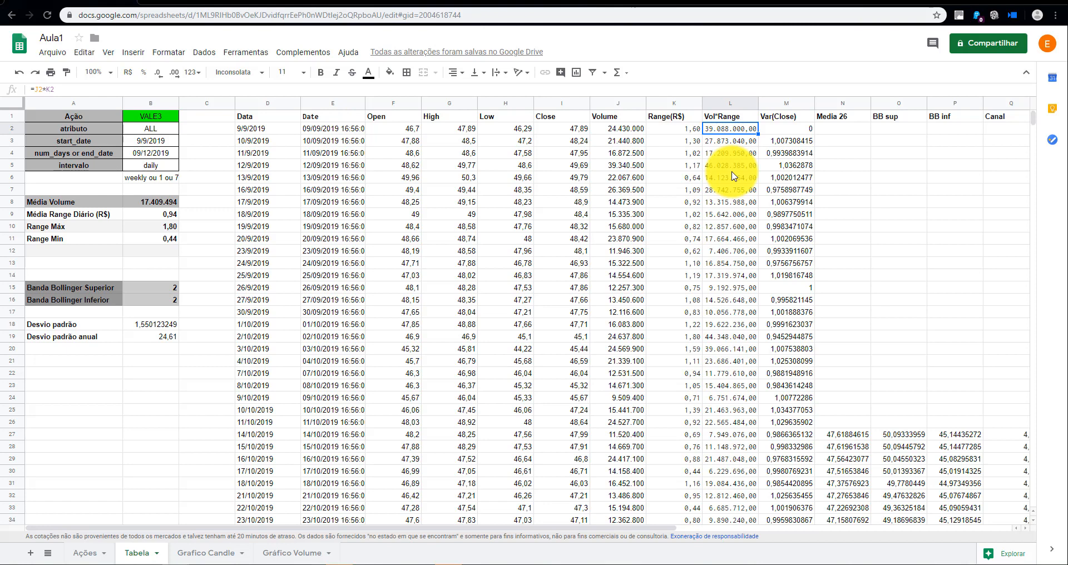
{"action": "left_click", "coordinate": [790, 116]}
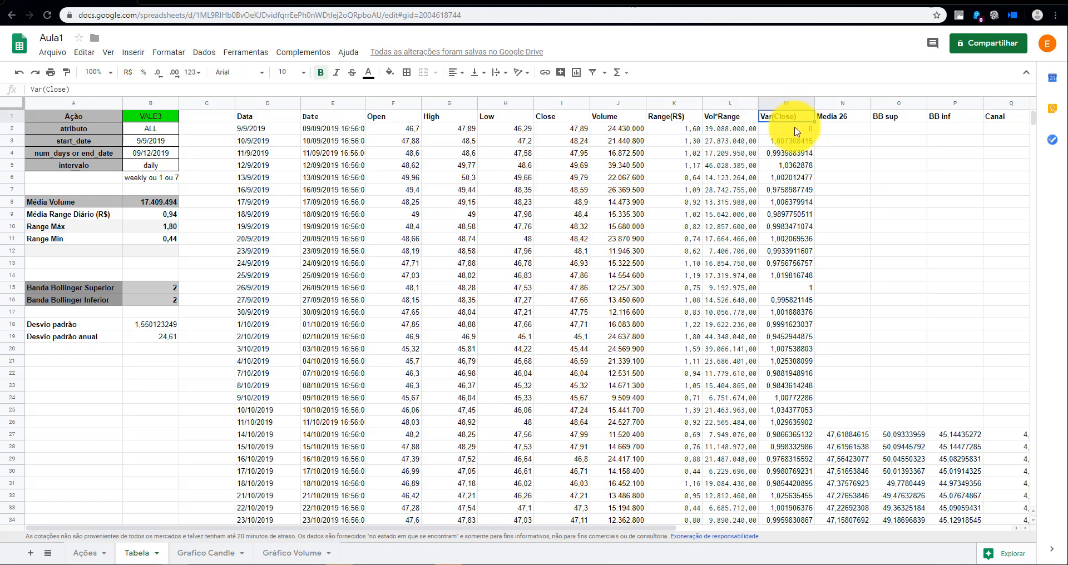
{"action": "left_click", "coordinate": [788, 130]}
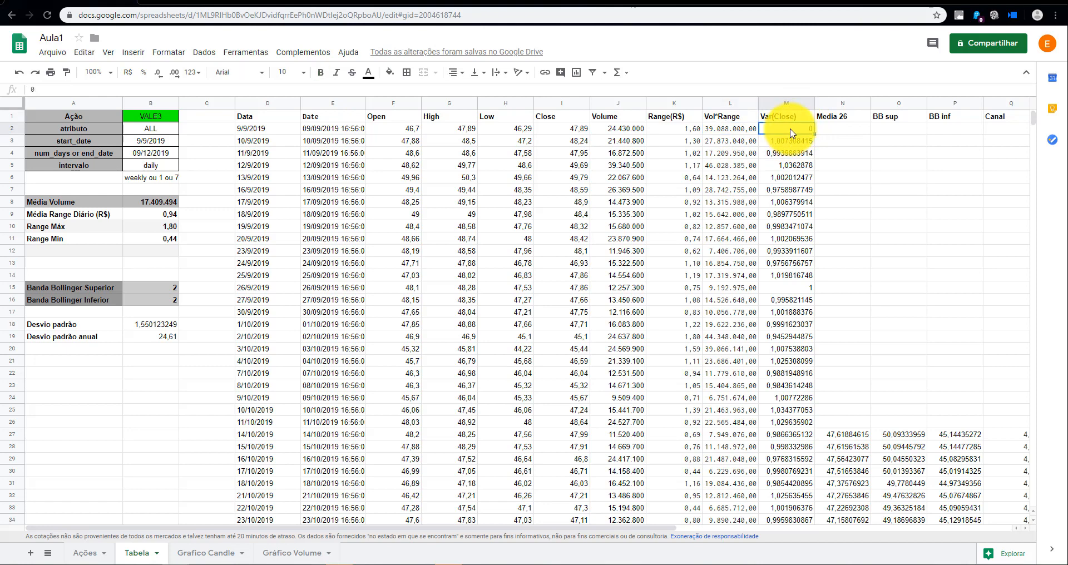
{"action": "left_click", "coordinate": [790, 143]}
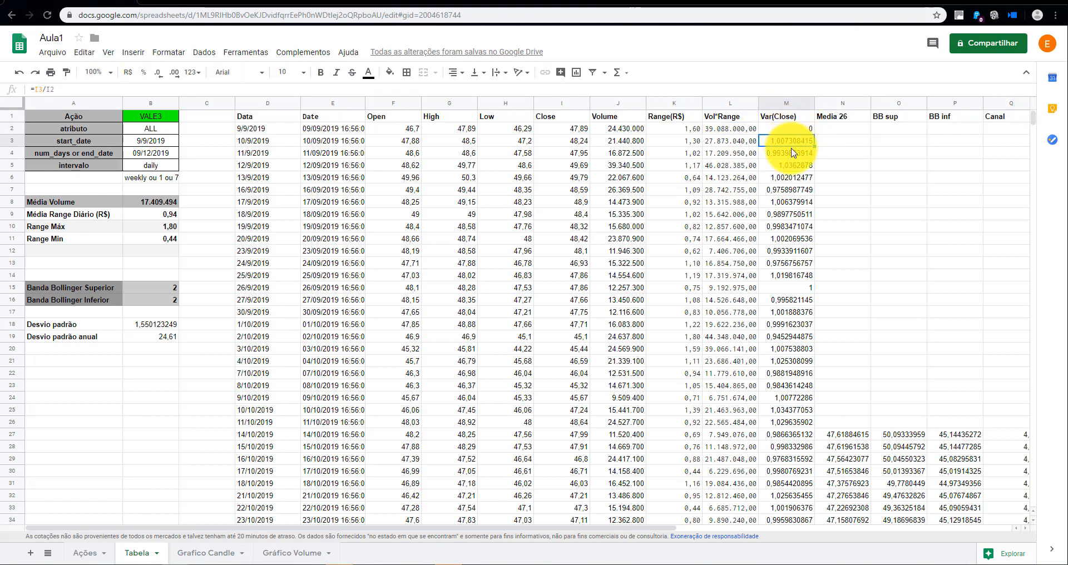
{"action": "left_click", "coordinate": [791, 149]}
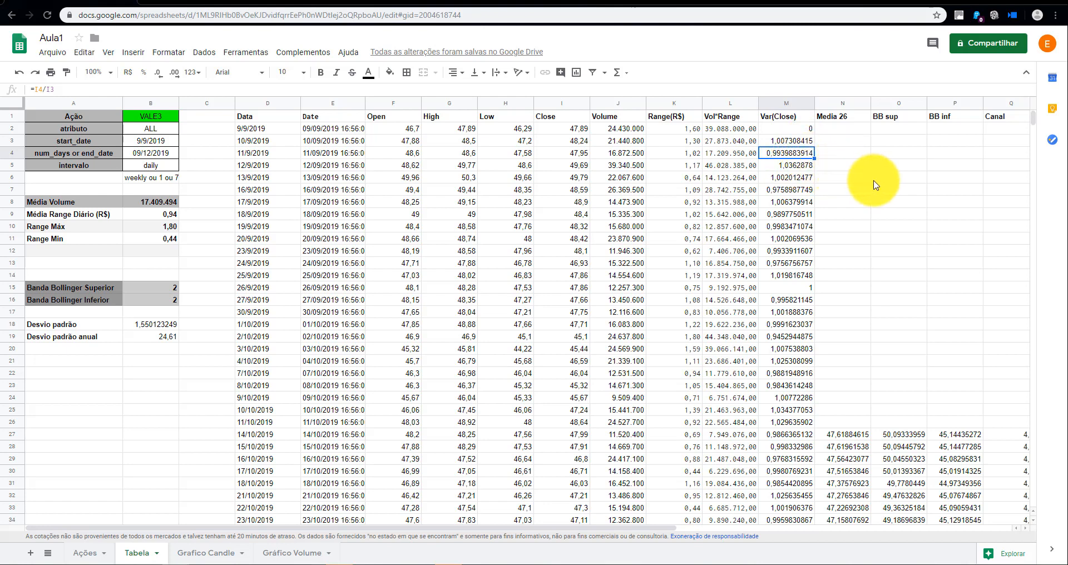
Examine the Media 26 column, comparing the empty cells N2:N26 with the first average formula in N27.
{"action": "left_click", "coordinate": [842, 131]}
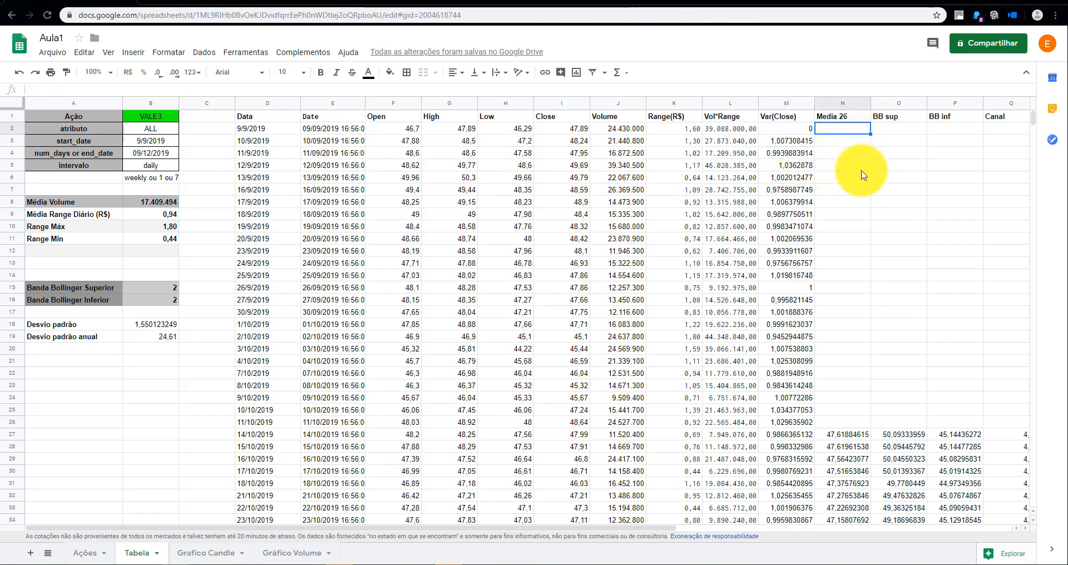
{"action": "left_click", "coordinate": [858, 439]}
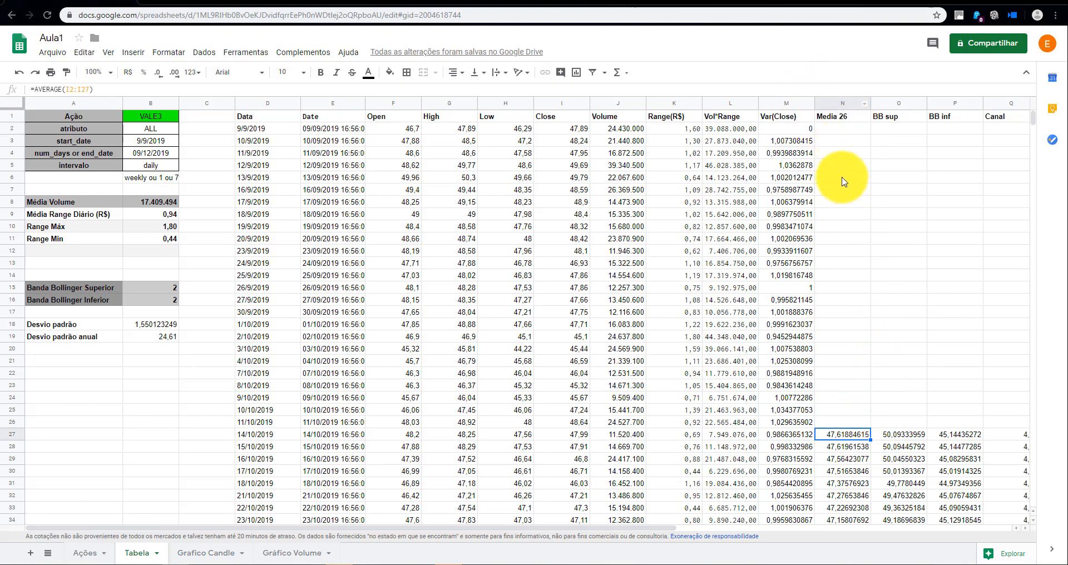
{"action": "left_click_drag", "start_coordinate": [845, 133], "coordinate": [859, 424]}
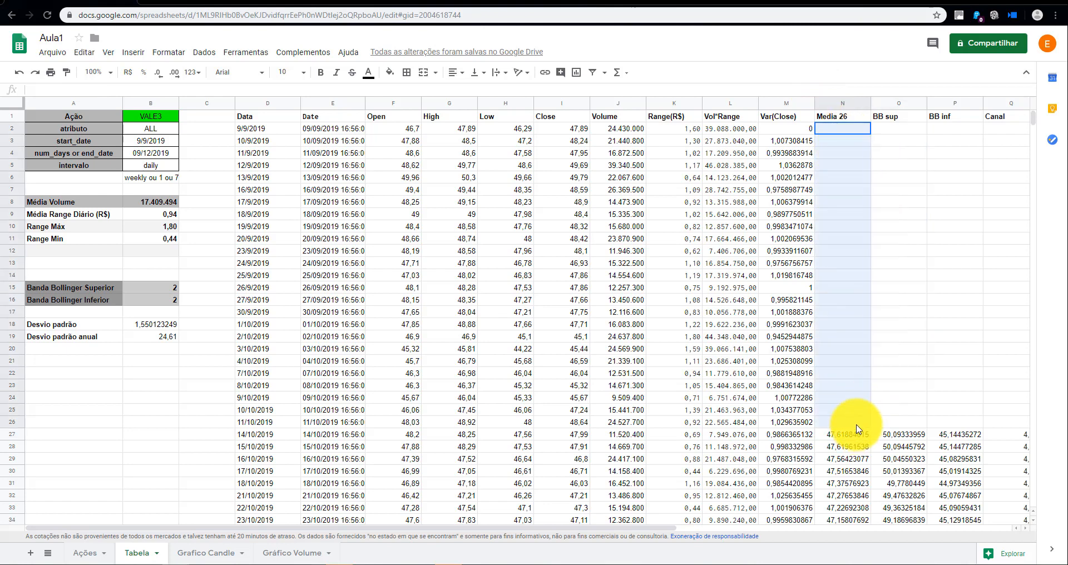
{"action": "left_click", "coordinate": [850, 440]}
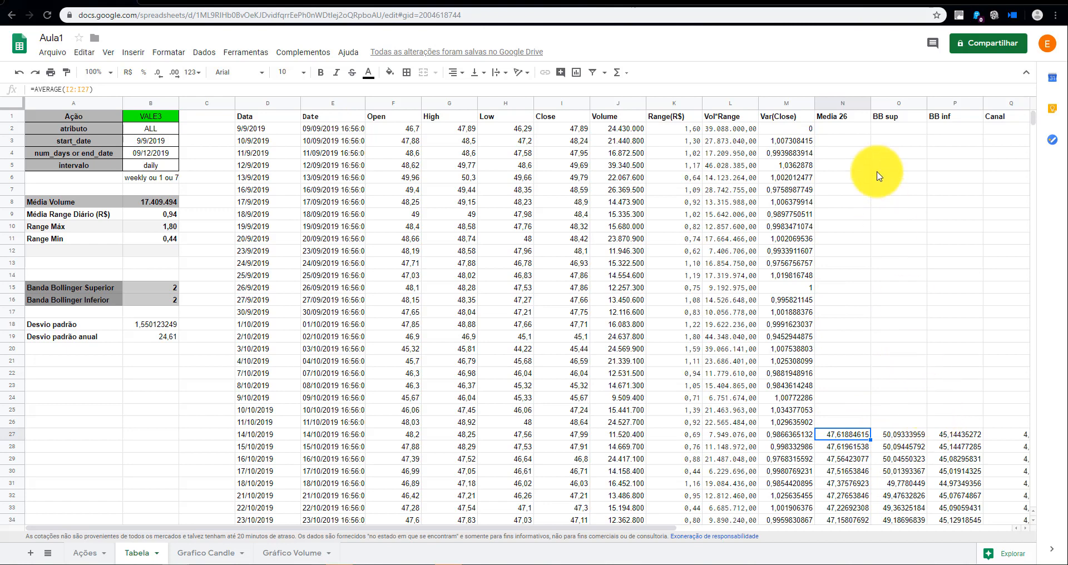
Review the BB sup and BB inf columns and the Canal formula in Q27.
{"action": "left_click", "coordinate": [894, 120]}
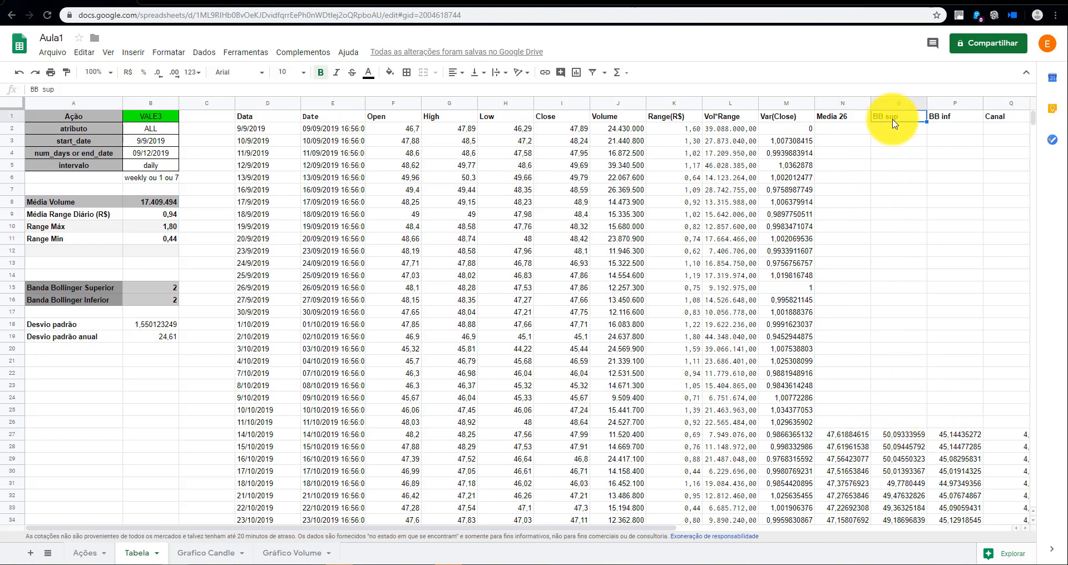
{"action": "left_click", "coordinate": [953, 122]}
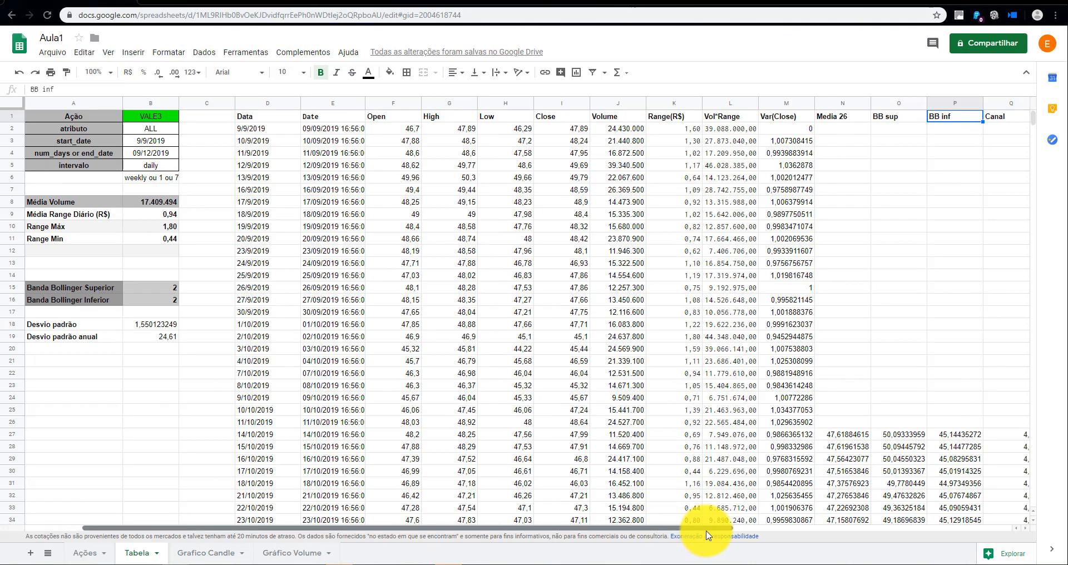
{"action": "left_click", "coordinate": [1005, 129]}
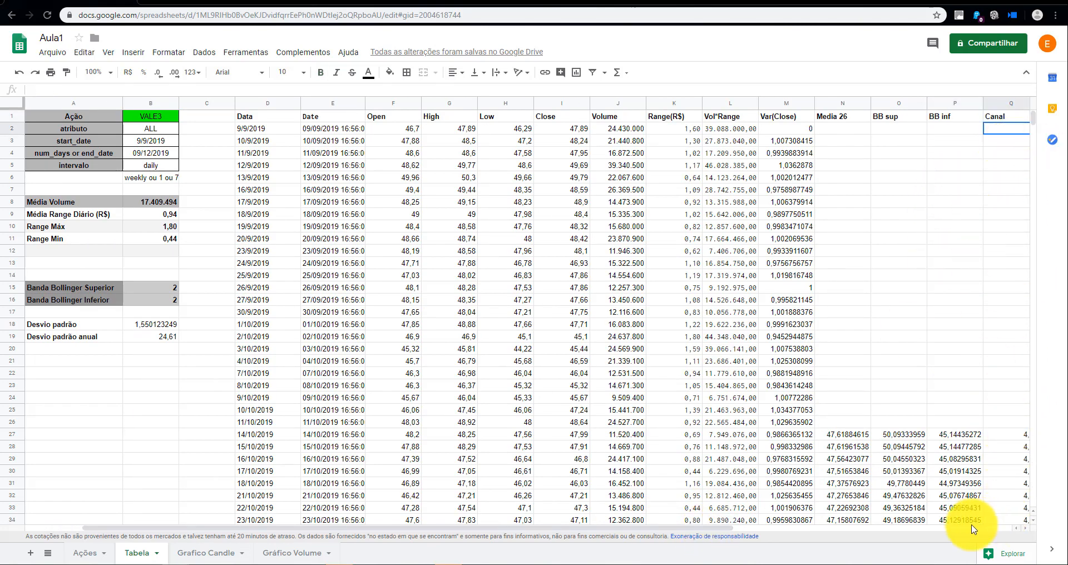
{"action": "scroll", "coordinate": [718, 540], "scroll_direction": "right", "scroll_amount": 3}
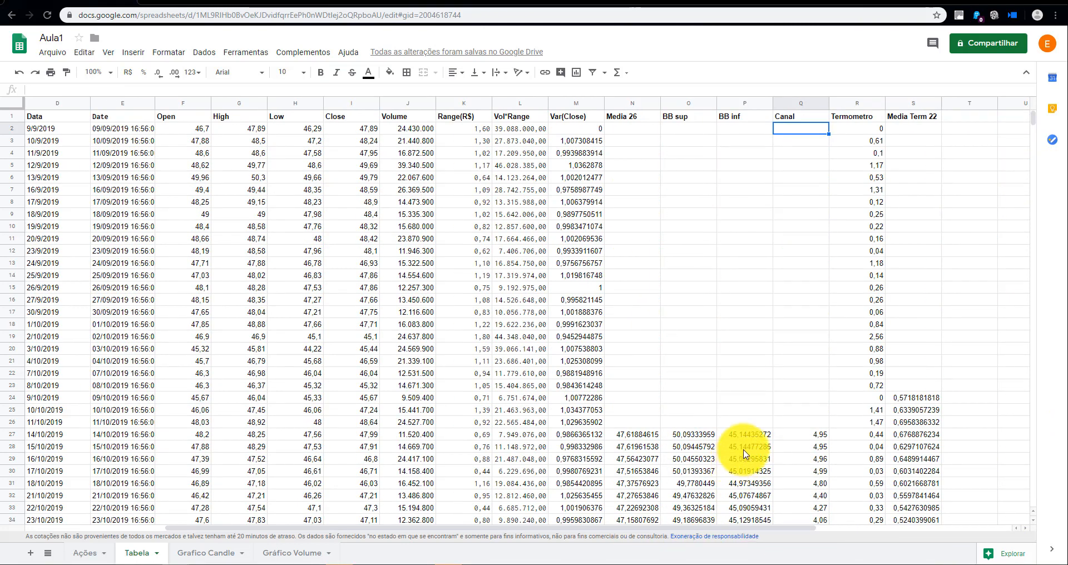
{"action": "left_click", "coordinate": [822, 436]}
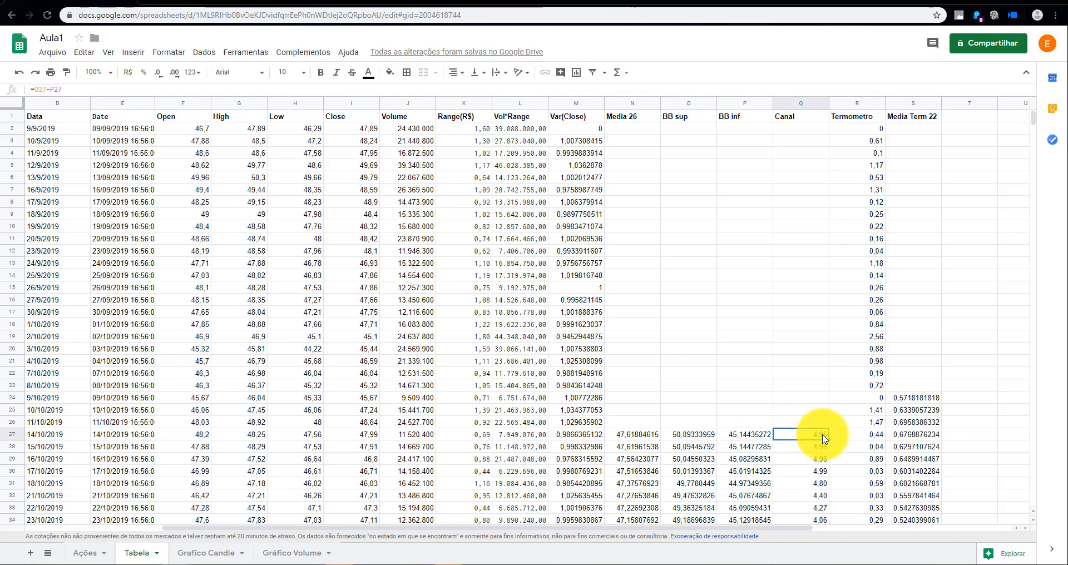
Examine the Termometro column and the first Media Term 22 average formula in S24.
{"action": "left_click", "coordinate": [866, 121]}
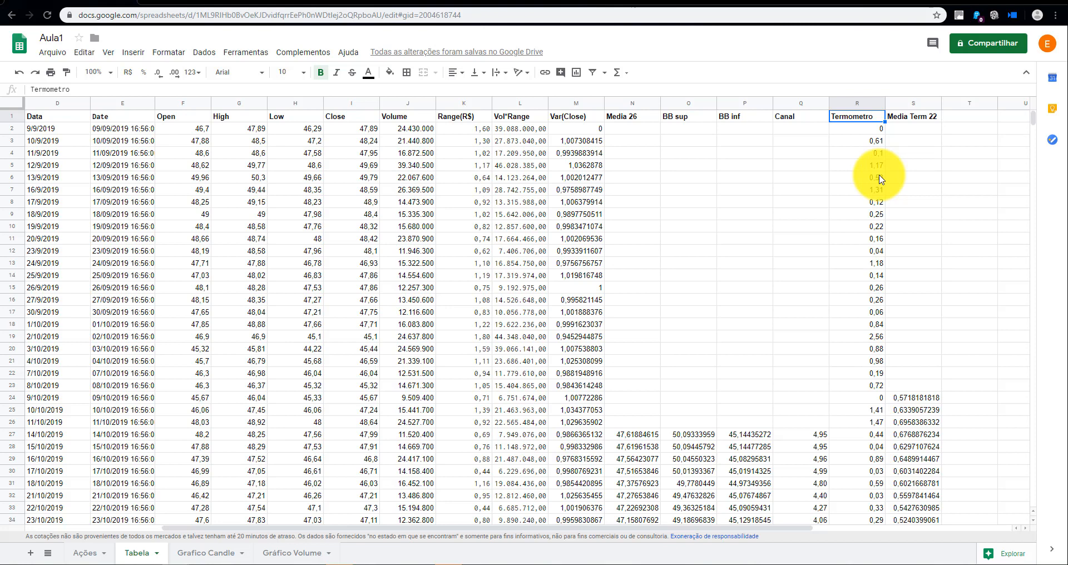
{"action": "left_click", "coordinate": [917, 118]}
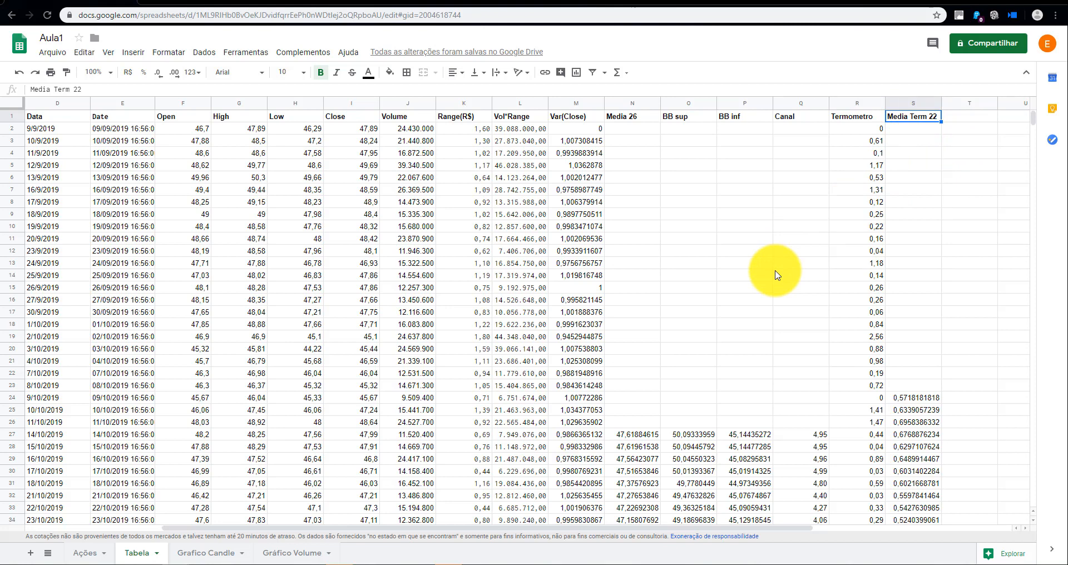
{"action": "left_click", "coordinate": [904, 398]}
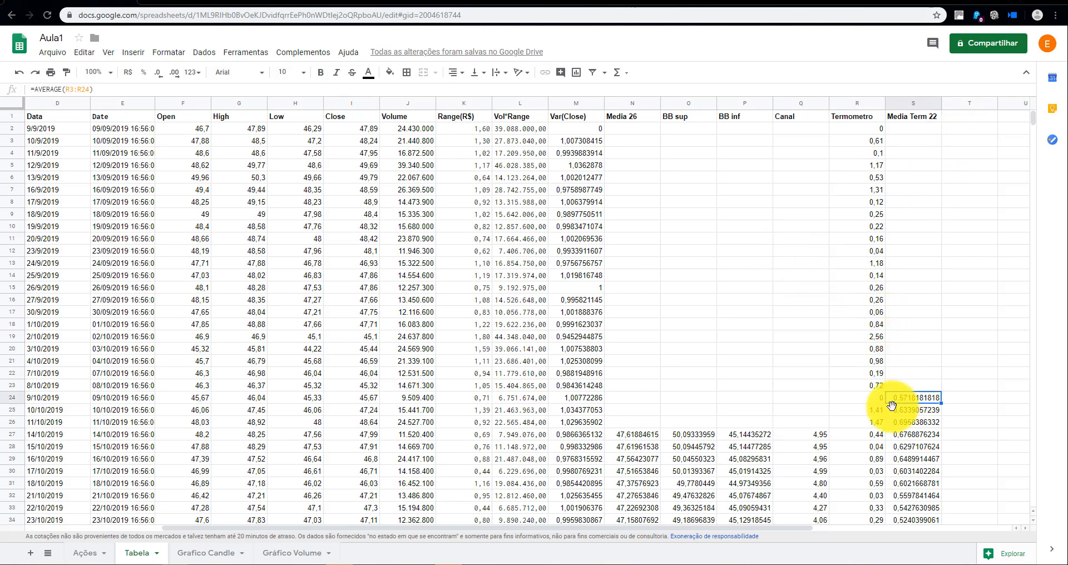
Set the start_date in B3 to 9/8/2019 and look through the recalculated historical table.
{"action": "left_click_drag", "start_coordinate": [529, 525], "coordinate": [370, 520]}
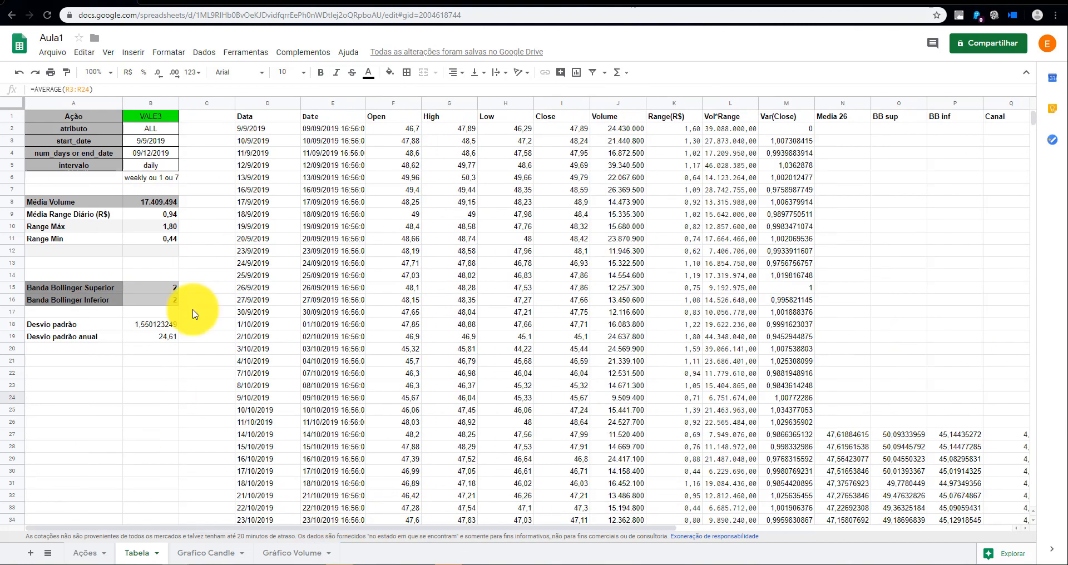
{"action": "left_click", "coordinate": [146, 155]}
{"action": "double_click", "coordinate": [146, 140]}
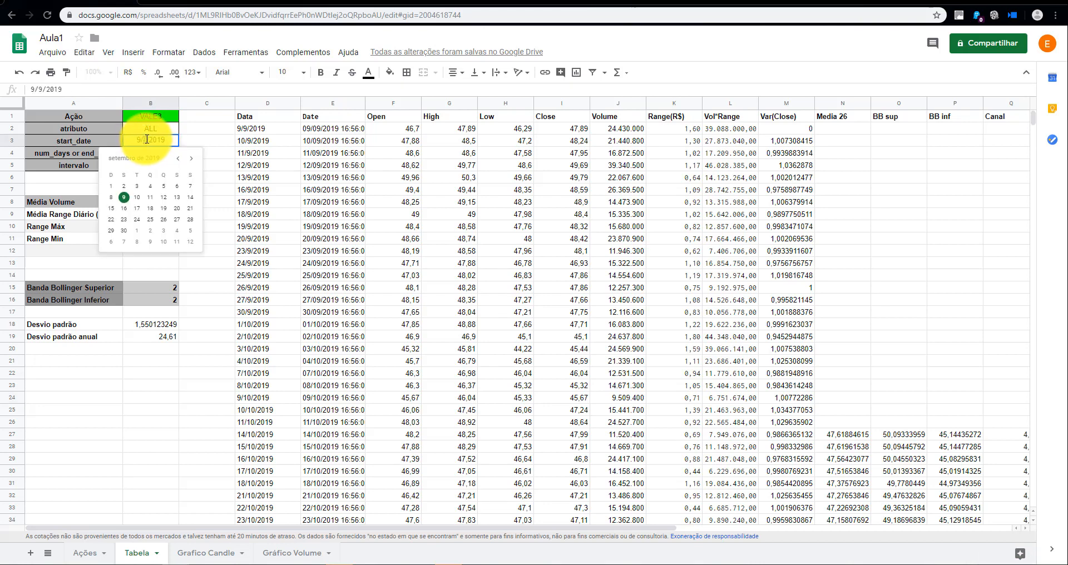
{"action": "key", "text": "Return"}
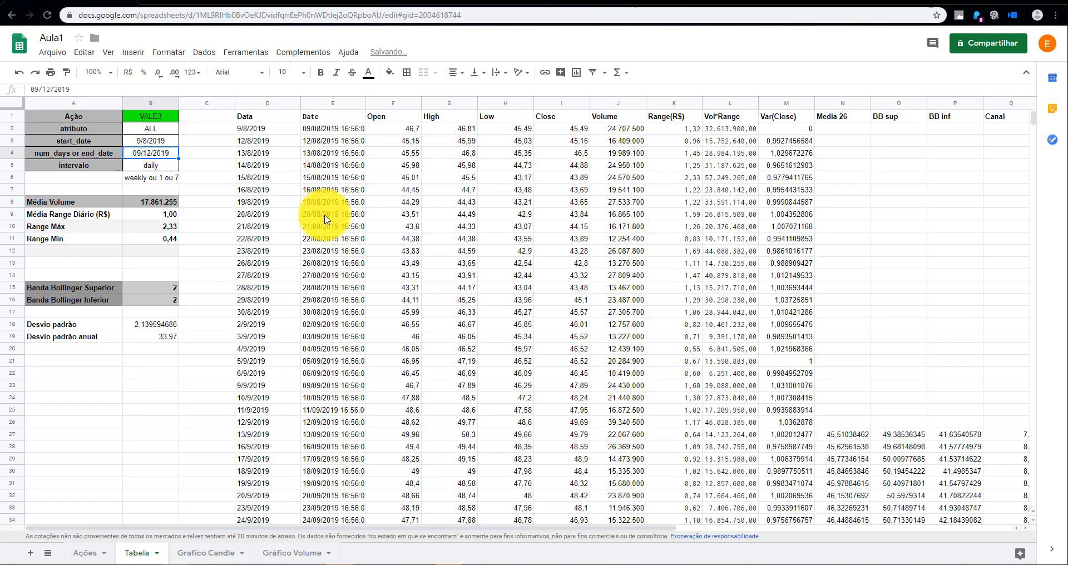
{"action": "scroll", "coordinate": [333, 251], "scroll_direction": "down", "scroll_amount": 15}
{"action": "scroll", "coordinate": [357, 278], "scroll_direction": "up", "scroll_amount": 15}
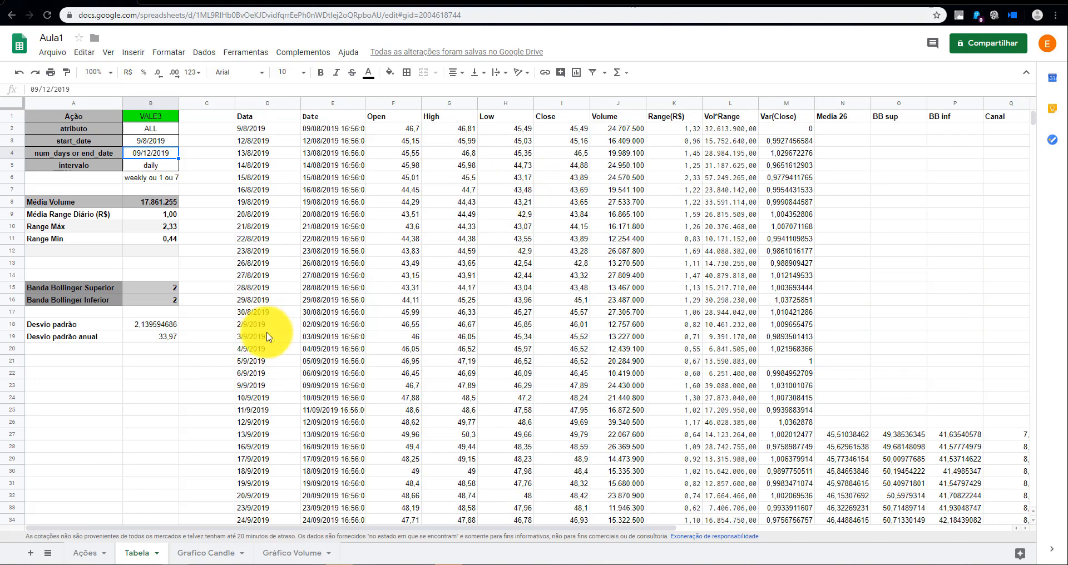
Insert a new chart on the empty Grafico Candle sheet, starting from cell A1.
{"action": "left_click", "coordinate": [221, 554]}
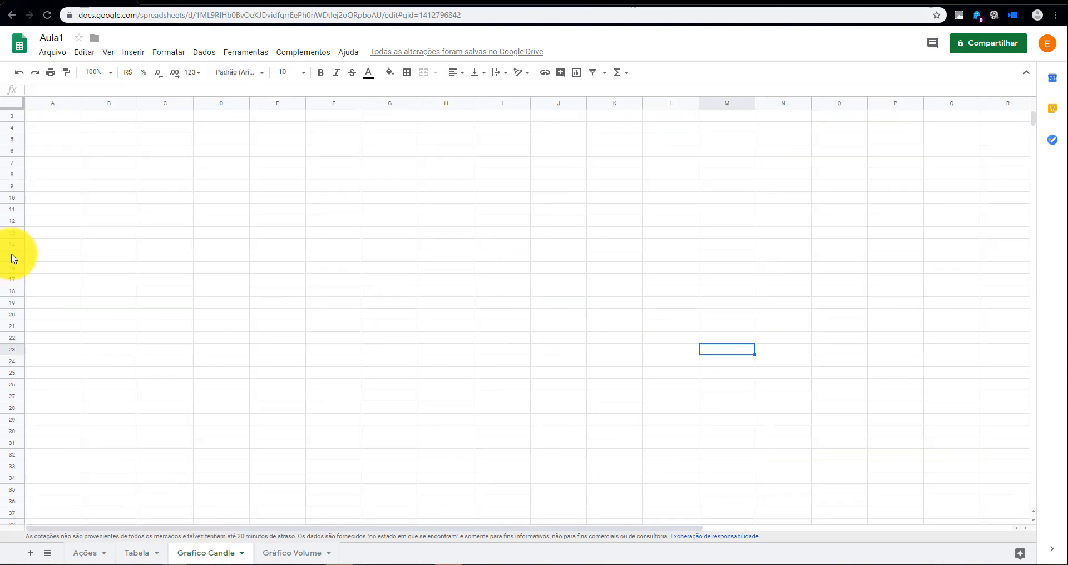
{"action": "left_click", "coordinate": [70, 137]}
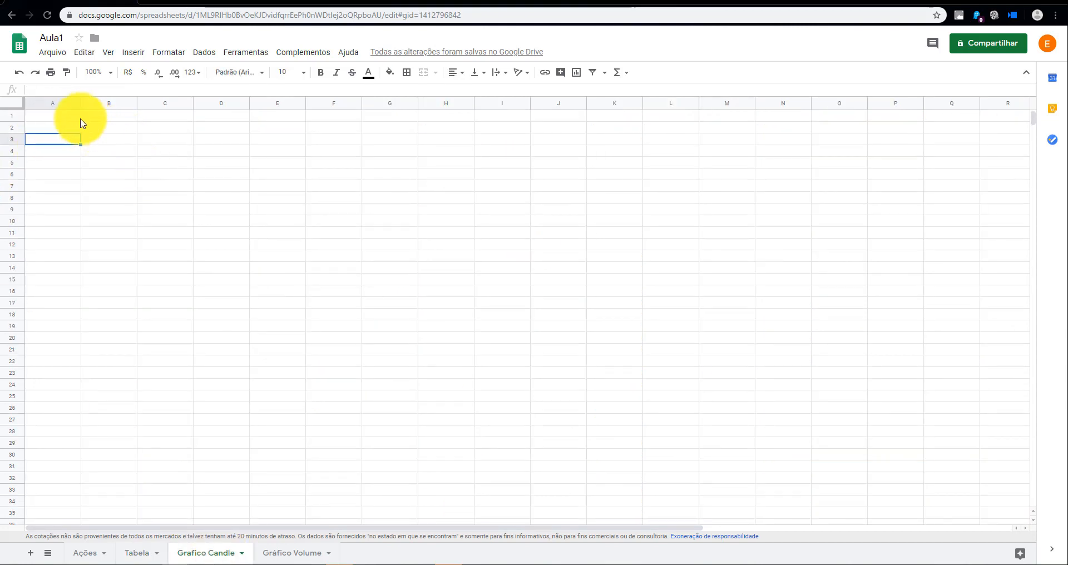
{"action": "left_click", "coordinate": [55, 116]}
{"action": "left_click", "coordinate": [137, 53]}
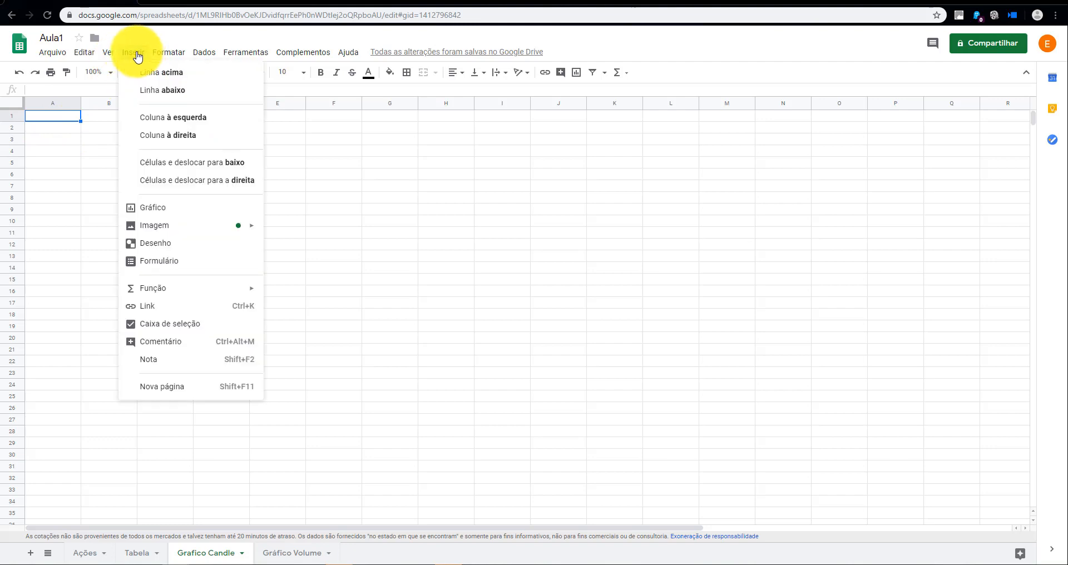
{"action": "left_click", "coordinate": [162, 209]}
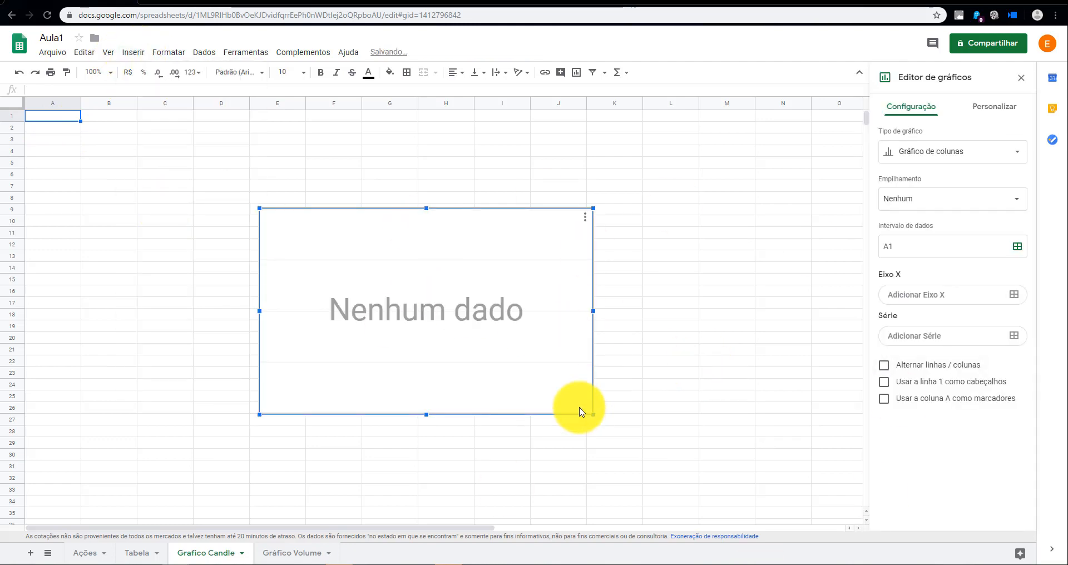
Change the empty chart's type from columns to a candlestick chart.
{"action": "left_click", "coordinate": [1021, 158]}
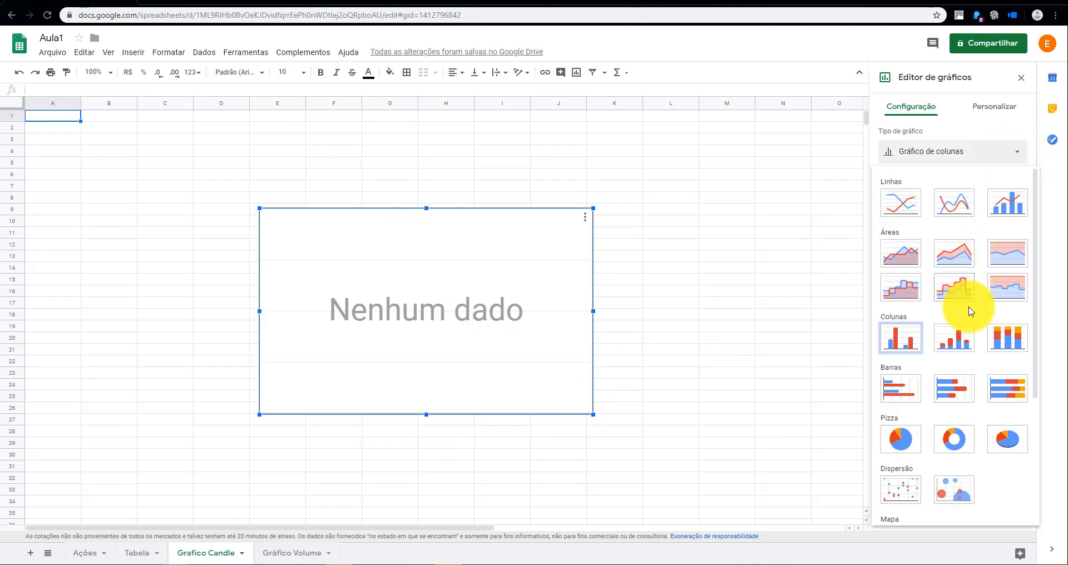
{"action": "scroll", "coordinate": [969, 305], "scroll_direction": "down", "scroll_amount": 4}
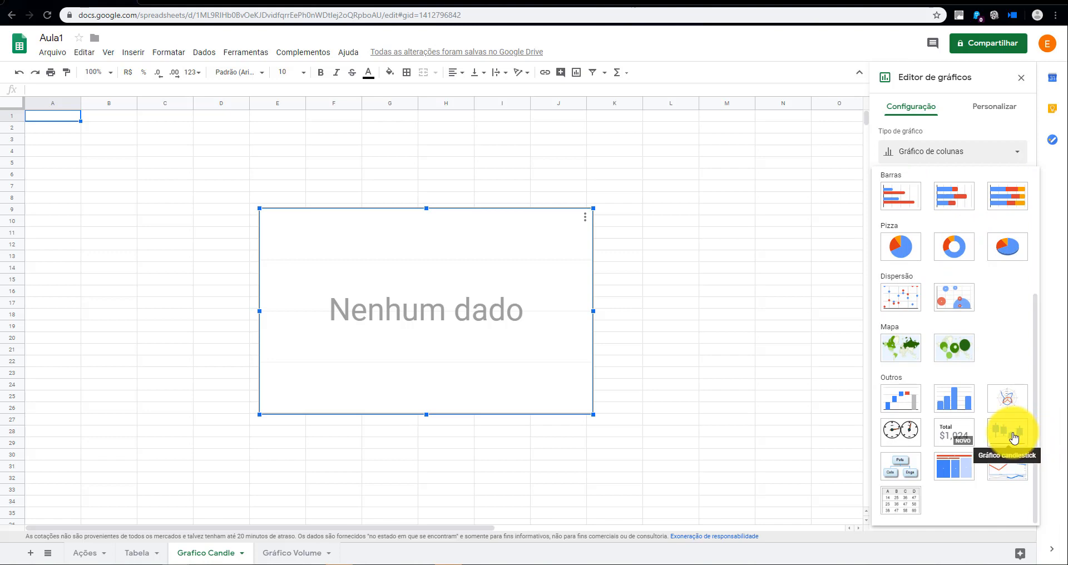
{"action": "left_click", "coordinate": [1014, 438]}
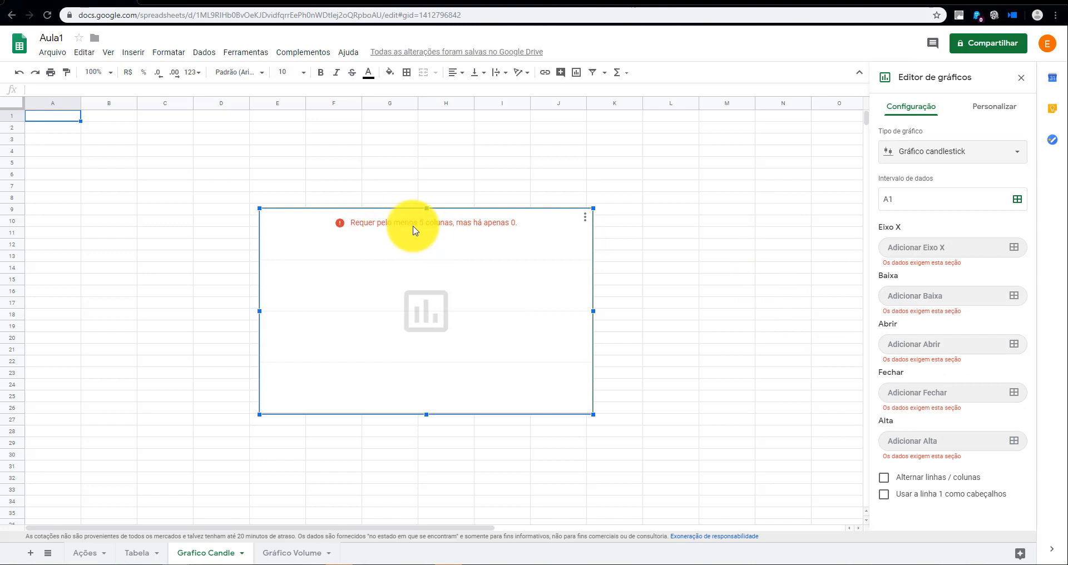
Set the candlestick chart's X axis to the dates in Tabela!D2:D40.
{"action": "left_click", "coordinate": [906, 254]}
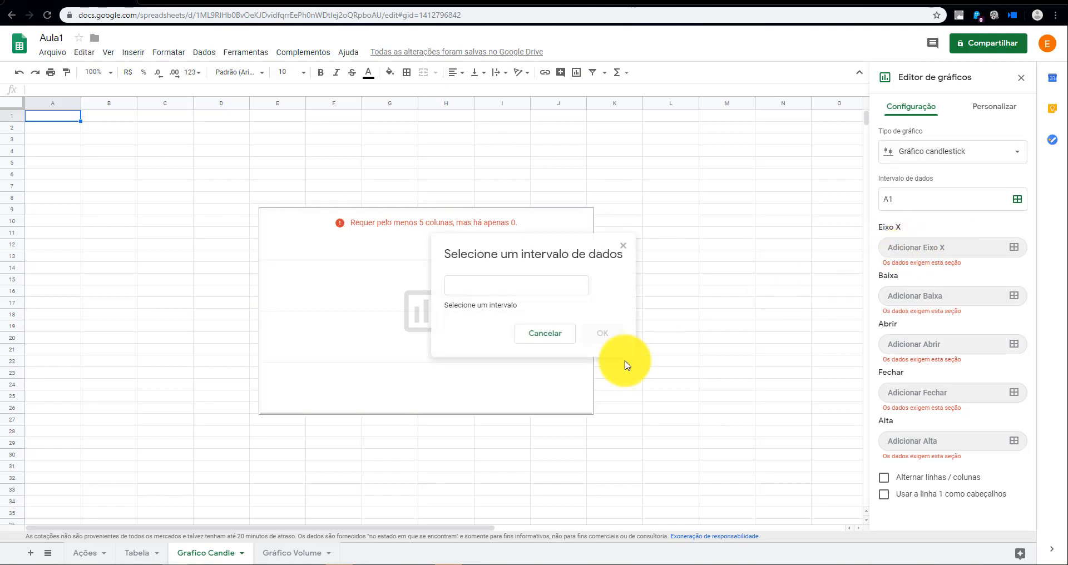
{"action": "left_click", "coordinate": [139, 553]}
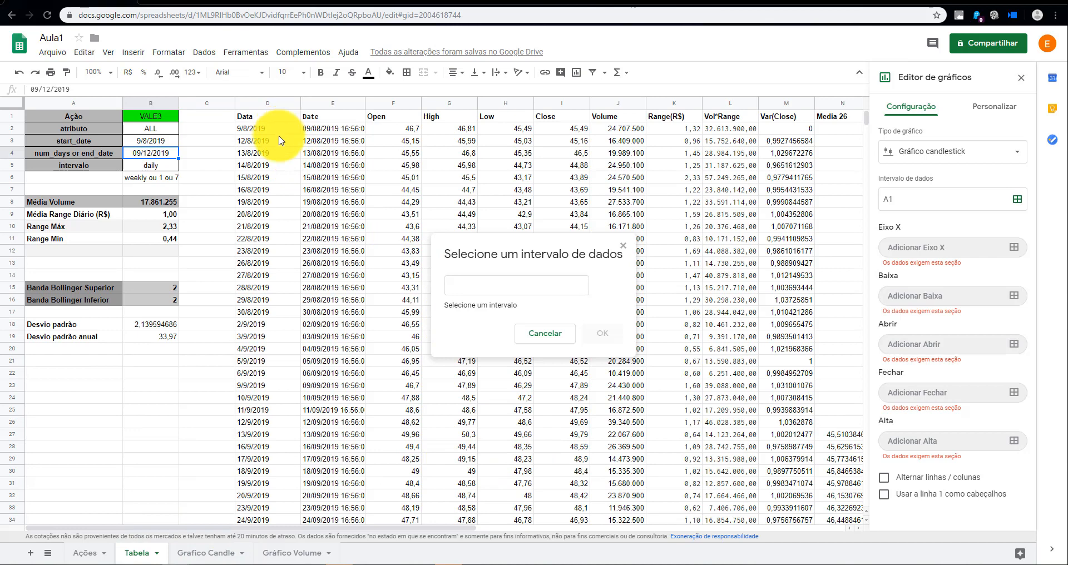
{"action": "mouse_move", "coordinate": [278, 129]}
{"action": "left_mouse_down"}
{"action": "mouse_move", "coordinate": [257, 472]}
{"action": "mouse_move", "coordinate": [270, 563]}
{"action": "mouse_move", "coordinate": [293, 533]}
{"action": "mouse_move", "coordinate": [320, 219]}
{"action": "mouse_move", "coordinate": [285, 125]}
{"action": "mouse_move", "coordinate": [286, 84]}
{"action": "mouse_move", "coordinate": [262, 212]}
{"action": "mouse_move", "coordinate": [274, 102]}
{"action": "mouse_move", "coordinate": [267, 174]}
{"action": "mouse_move", "coordinate": [267, 143]}
{"action": "left_mouse_up"}
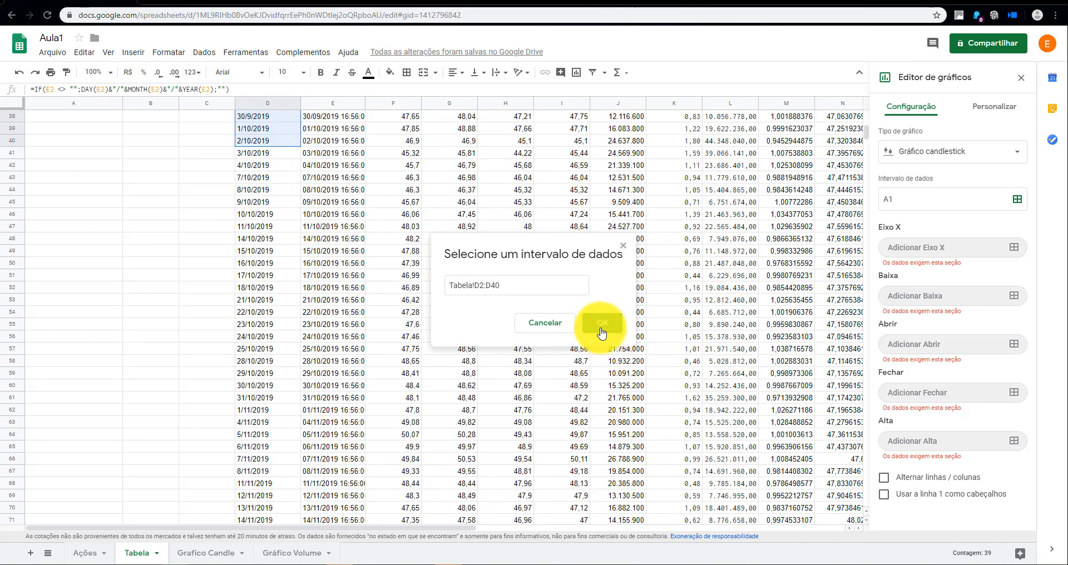
{"action": "left_click", "coordinate": [602, 329]}
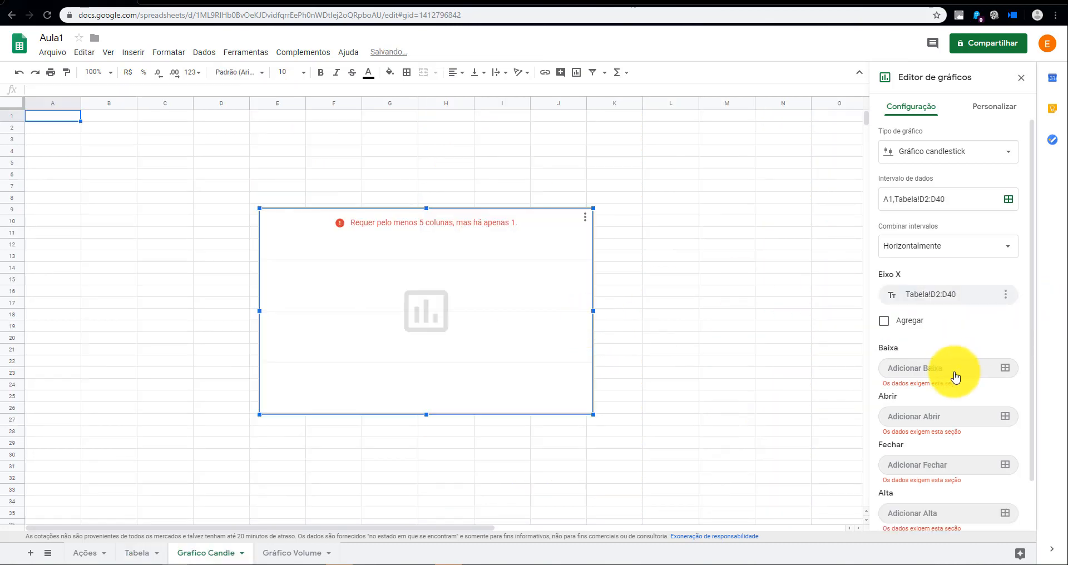
Set the chart's Baixa series to the Low prices in Tabela!H2:H40.
{"action": "left_click", "coordinate": [959, 373]}
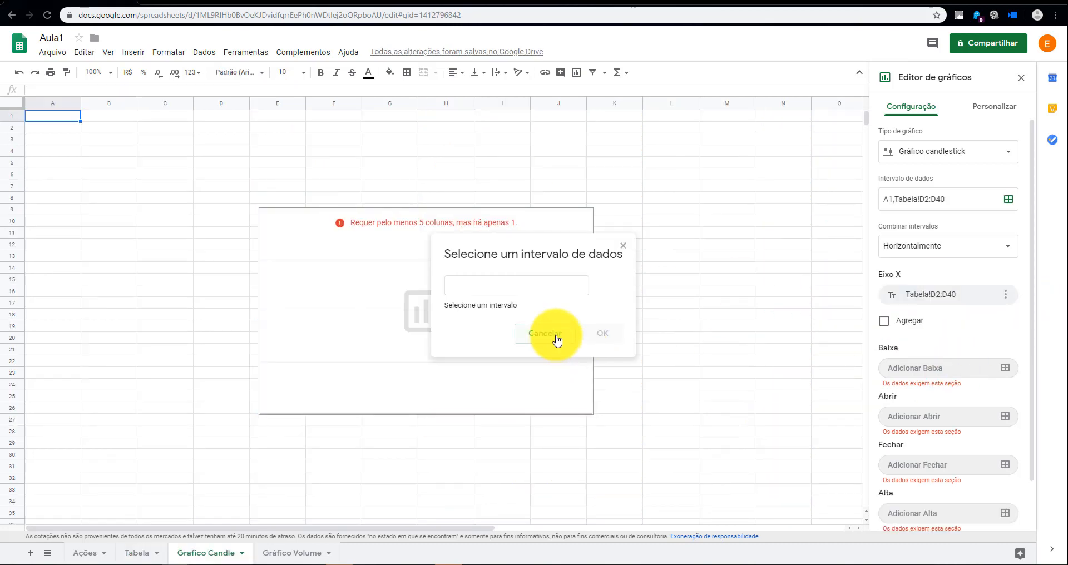
{"action": "left_click", "coordinate": [146, 554]}
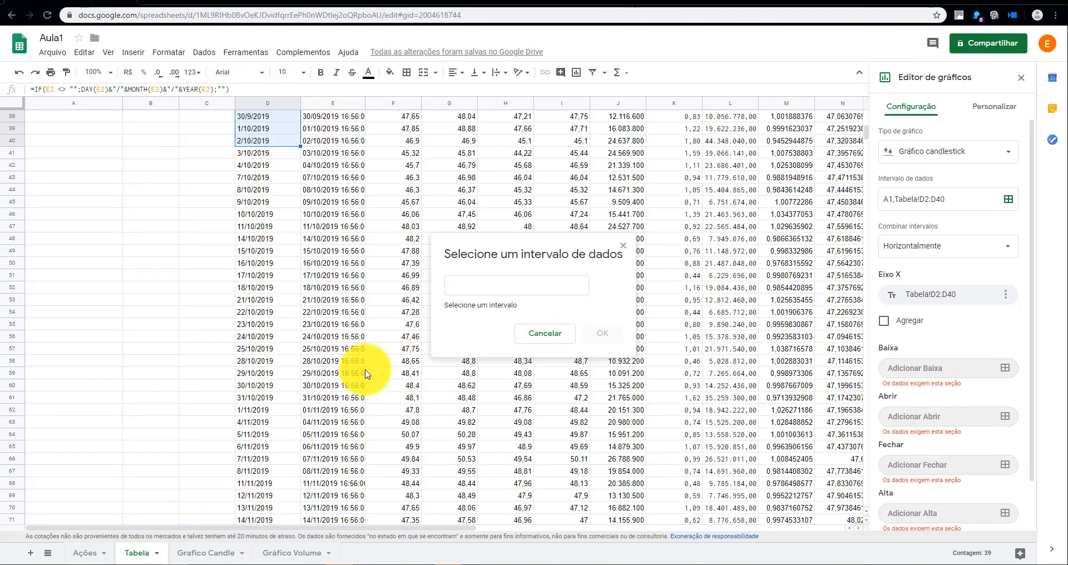
{"action": "scroll", "coordinate": [406, 322], "scroll_direction": "up", "scroll_amount": 5}
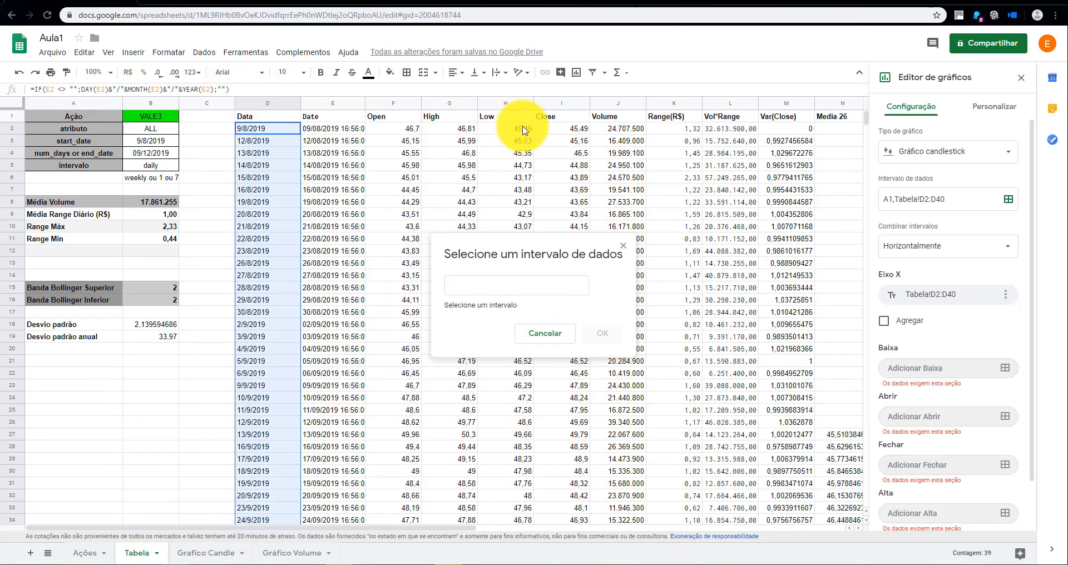
{"action": "left_click_drag", "start_coordinate": [522, 132], "coordinate": [526, 477]}
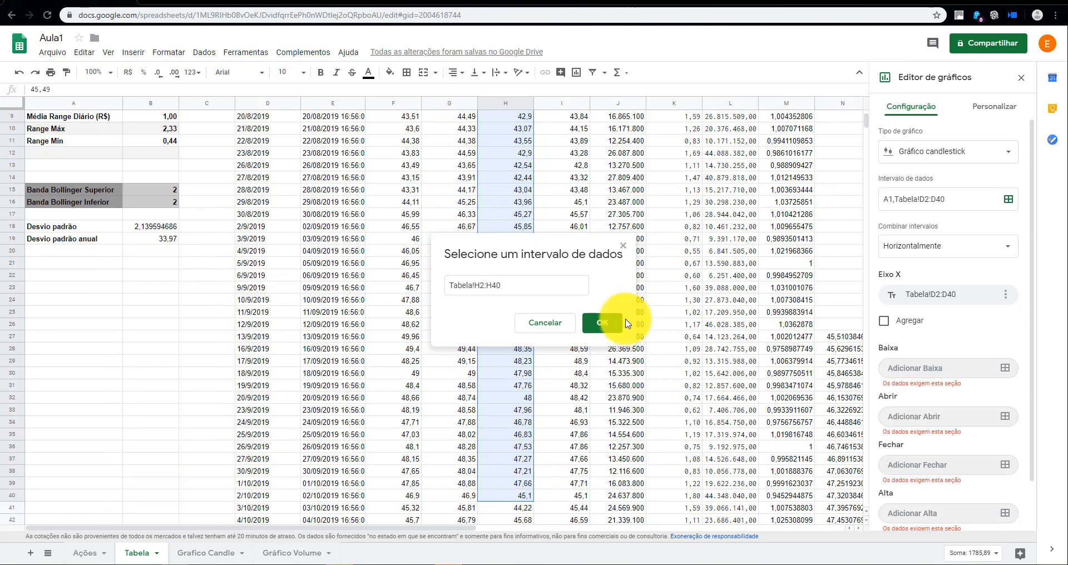
{"action": "left_click", "coordinate": [604, 323]}
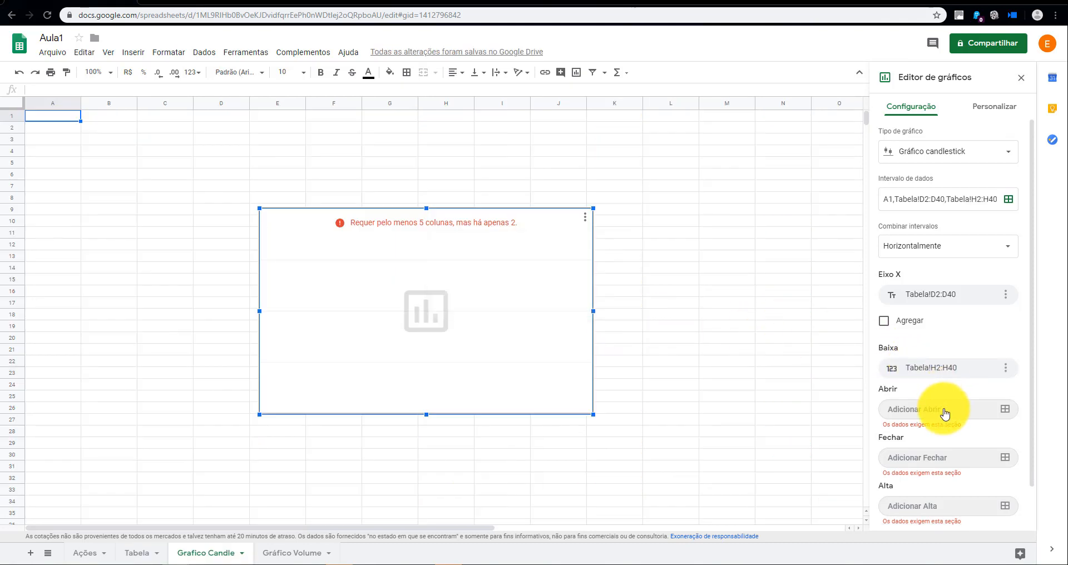
Set the chart's Abrir series to the Open prices in Tabela!F2:F40.
{"action": "left_click", "coordinate": [945, 412]}
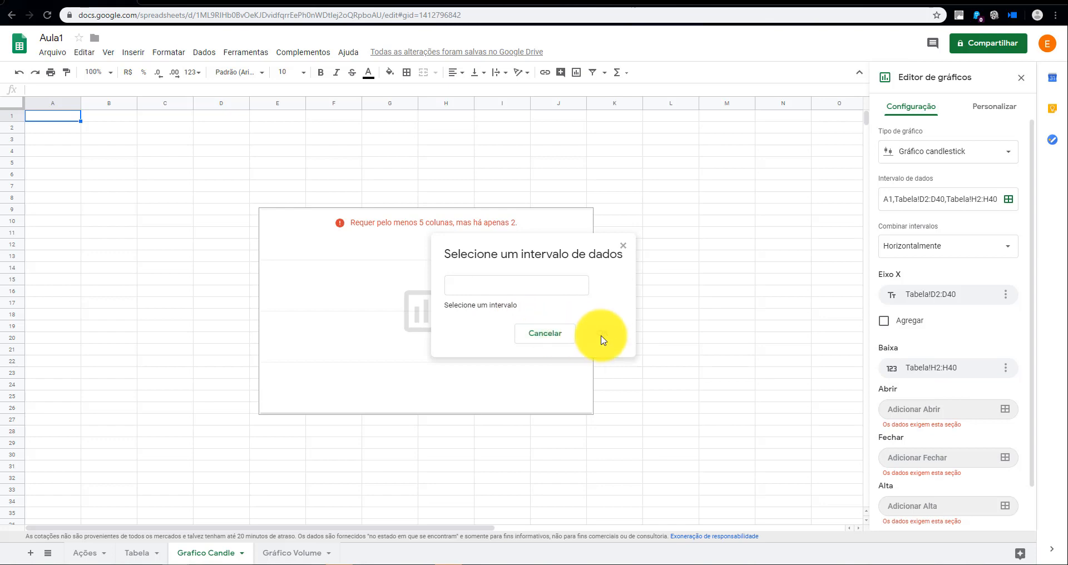
{"action": "left_click", "coordinate": [138, 554]}
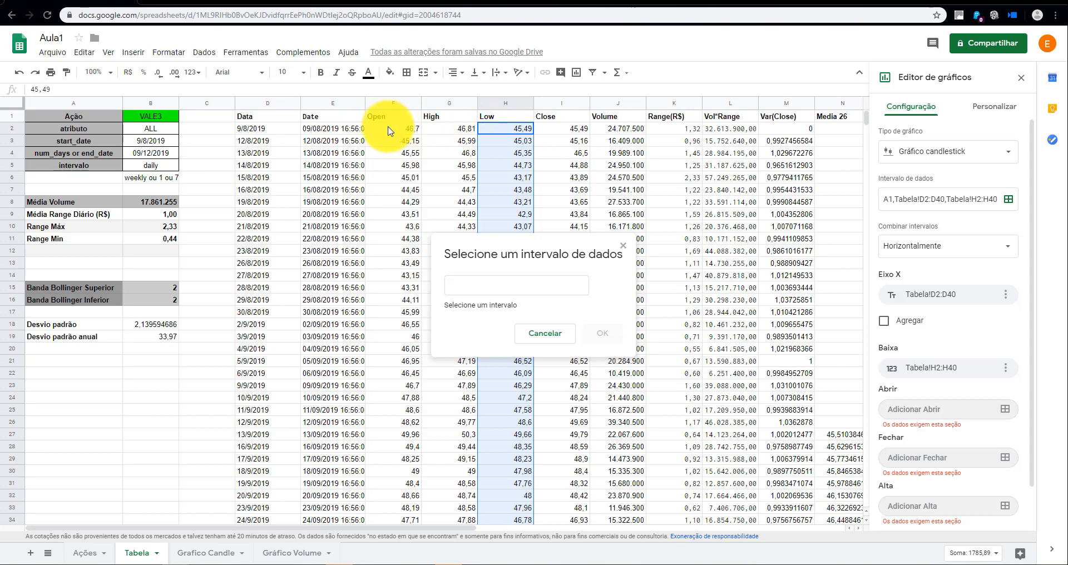
{"action": "left_click_drag", "start_coordinate": [389, 131], "coordinate": [394, 402]}
{"action": "left_click", "coordinate": [609, 325]}
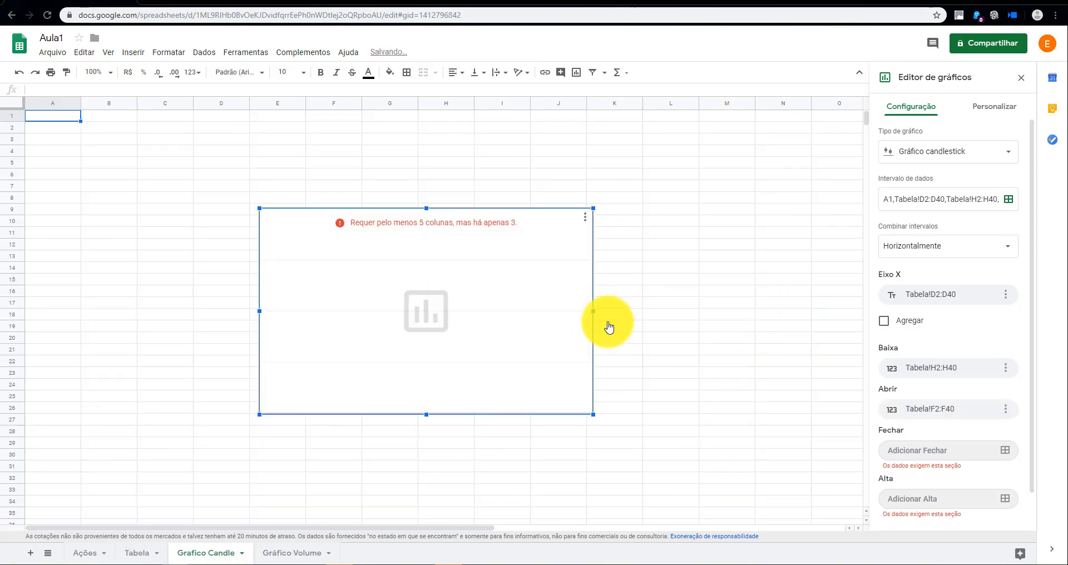
Set the chart's Fechar series to the Close prices in Tabela!I2:I40.
{"action": "left_click", "coordinate": [935, 452]}
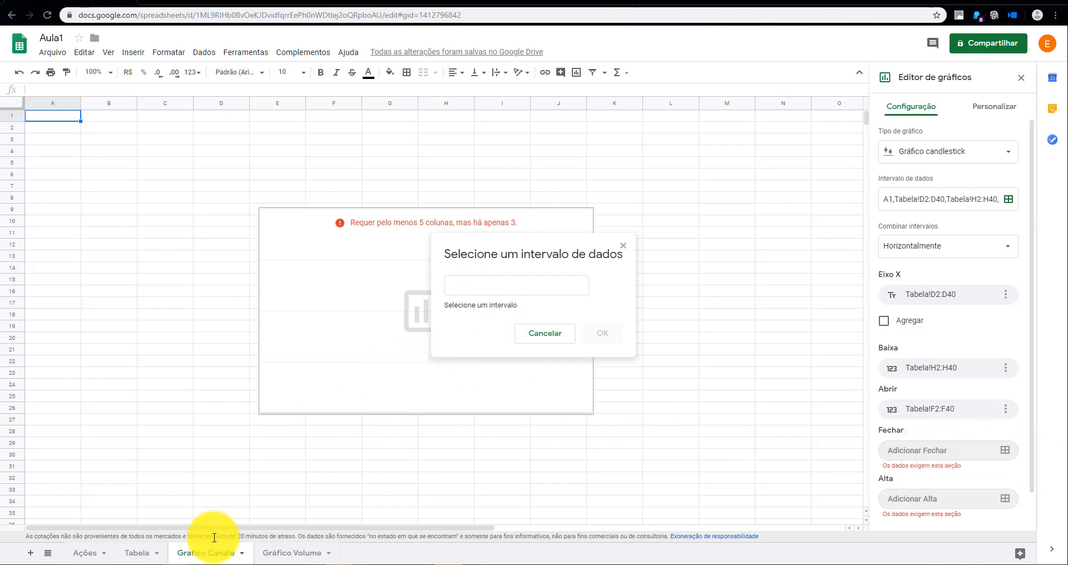
{"action": "left_click", "coordinate": [149, 553]}
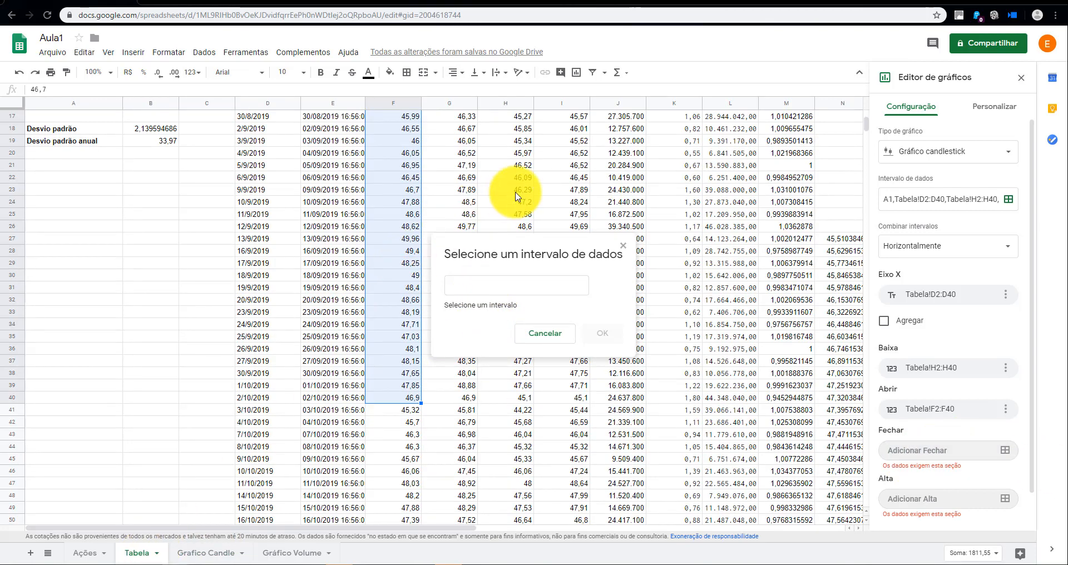
{"action": "scroll", "coordinate": [523, 190], "scroll_direction": "up", "scroll_amount": 4}
{"action": "left_click_drag", "start_coordinate": [554, 133], "coordinate": [585, 475]}
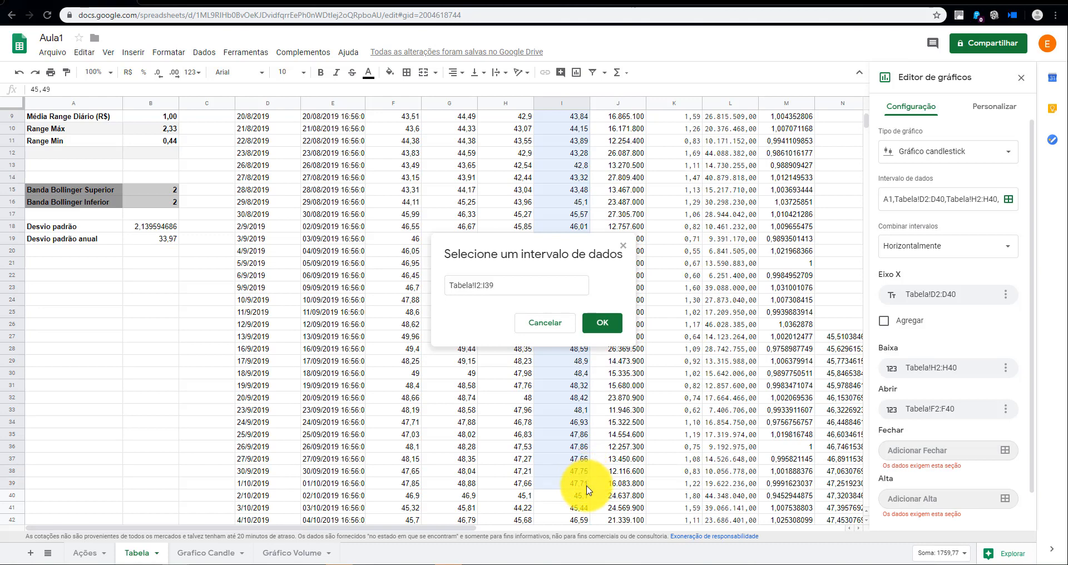
{"action": "left_click_drag", "start_coordinate": [587, 495], "coordinate": [587, 493]}
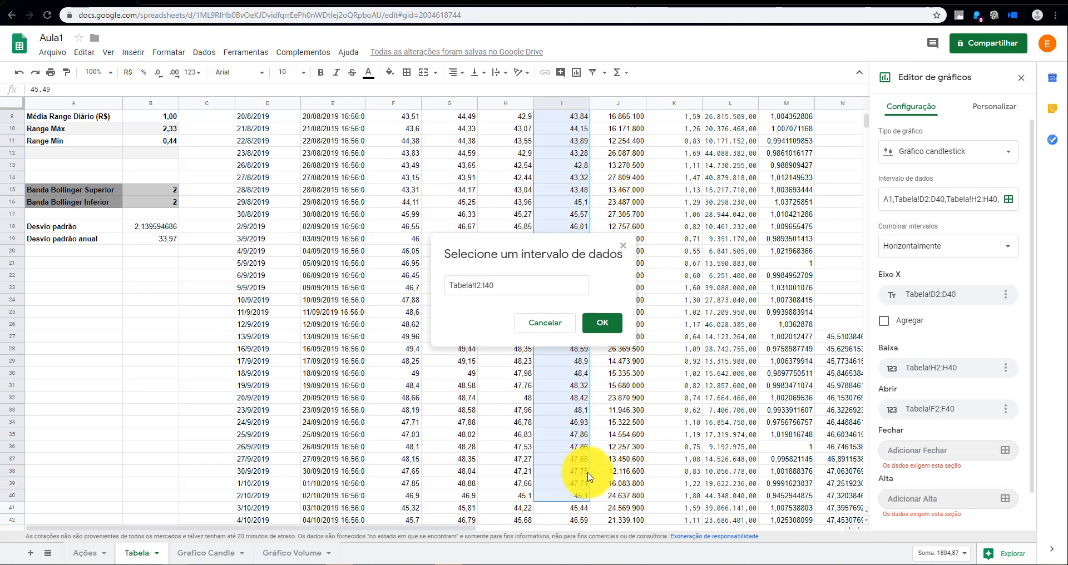
{"action": "left_click", "coordinate": [600, 326]}
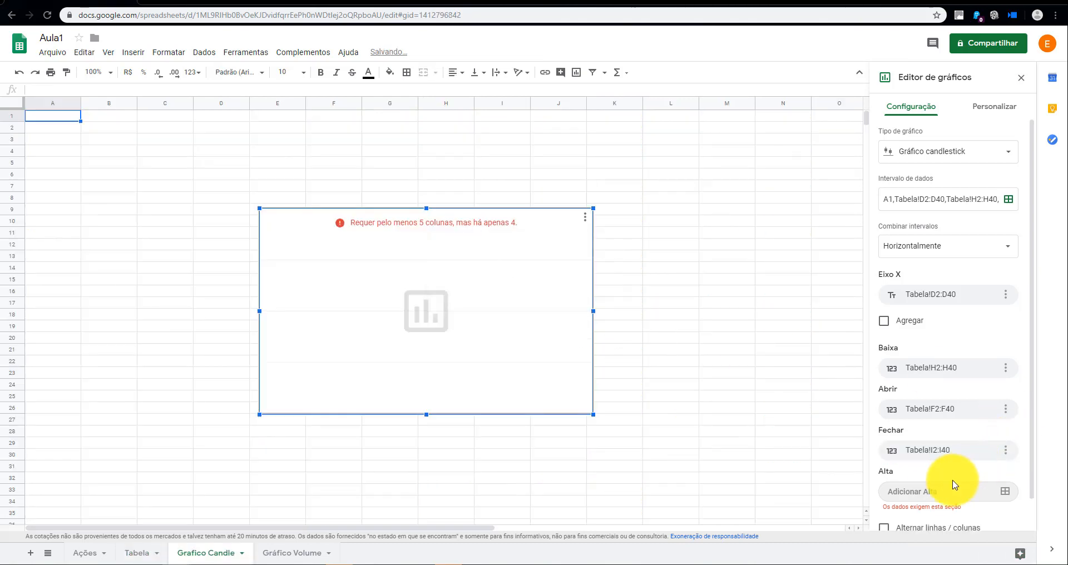
Set the chart's Alta series to the High prices in Tabela!G2:G40.
{"action": "left_click", "coordinate": [933, 493]}
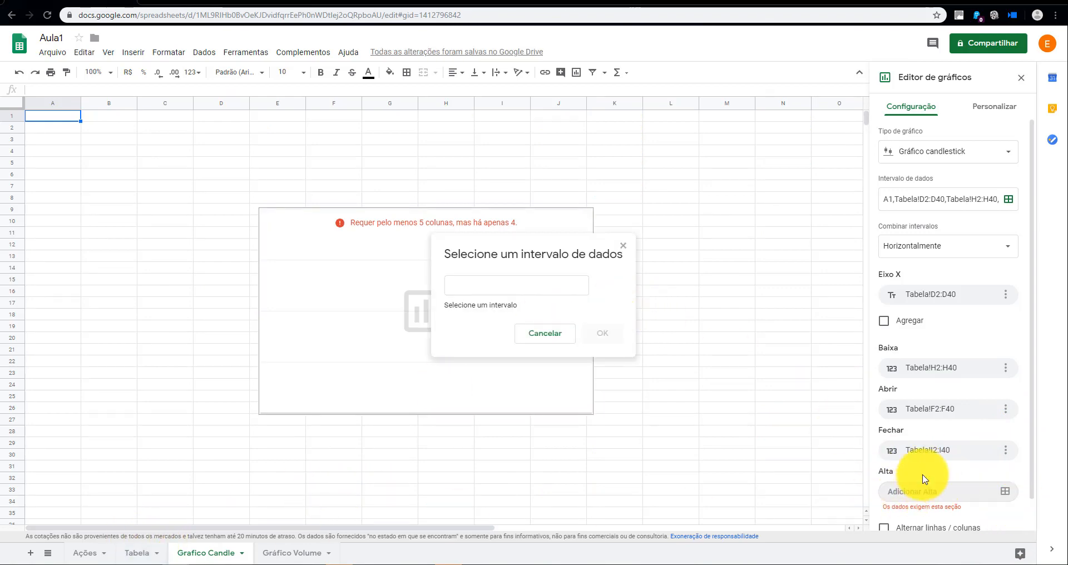
{"action": "left_click", "coordinate": [150, 552]}
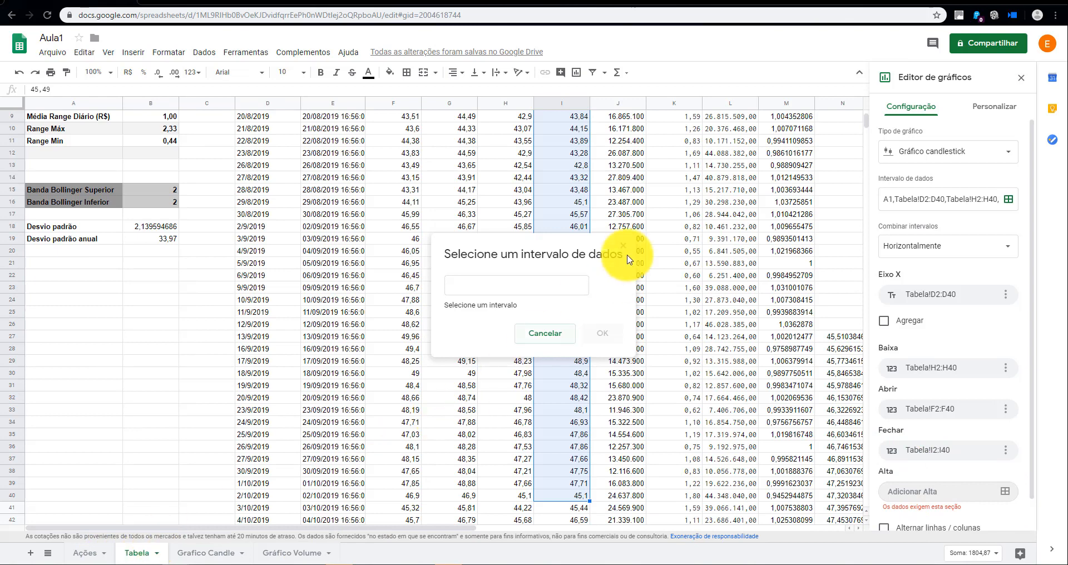
{"action": "left_click_drag", "start_coordinate": [460, 131], "coordinate": [460, 501]}
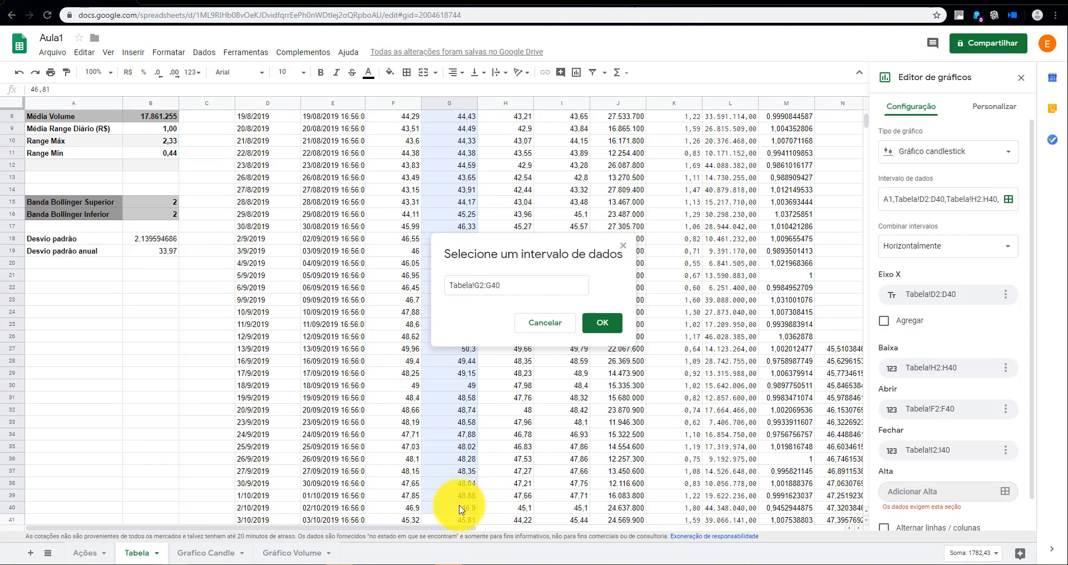
{"action": "left_click", "coordinate": [601, 332]}
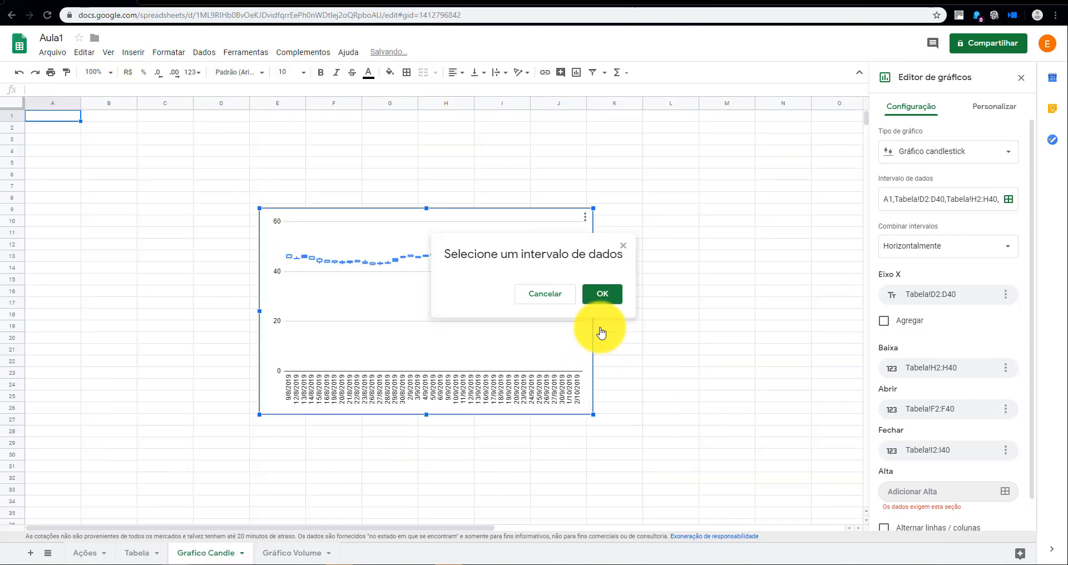
Move and enlarge the candlestick chart so it spans roughly from cell A2 to K34.
{"action": "left_click_drag", "start_coordinate": [406, 216], "coordinate": [165, 156]}
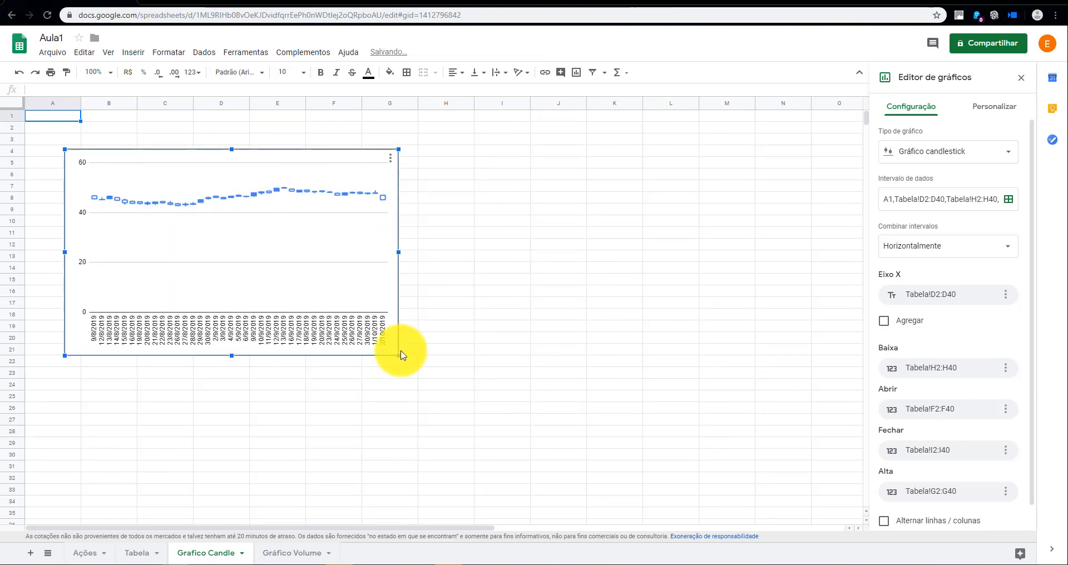
{"action": "left_click_drag", "start_coordinate": [400, 356], "coordinate": [644, 504]}
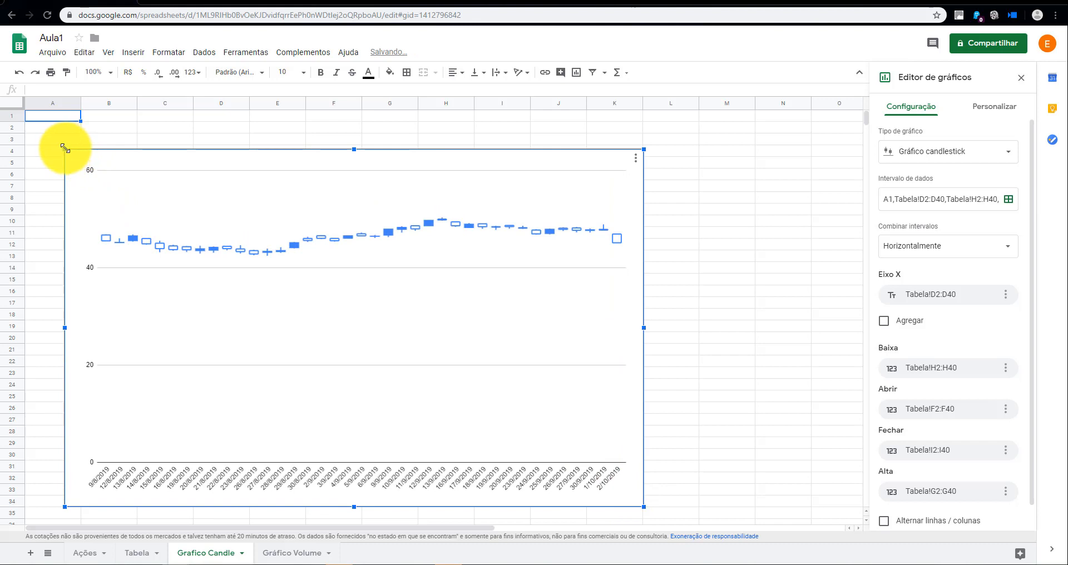
{"action": "left_click_drag", "start_coordinate": [64, 150], "coordinate": [50, 132]}
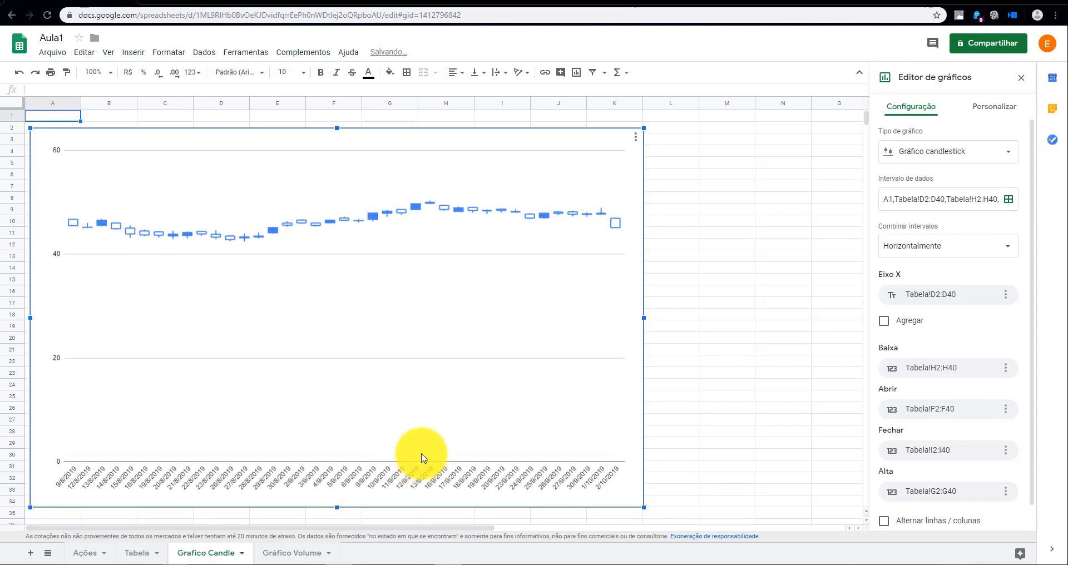
Compare the first day's Open and Low prices on the Tabela sheet with the first candles in the Grafico Candle chart.
{"action": "mouse_move", "coordinate": [102, 229]}
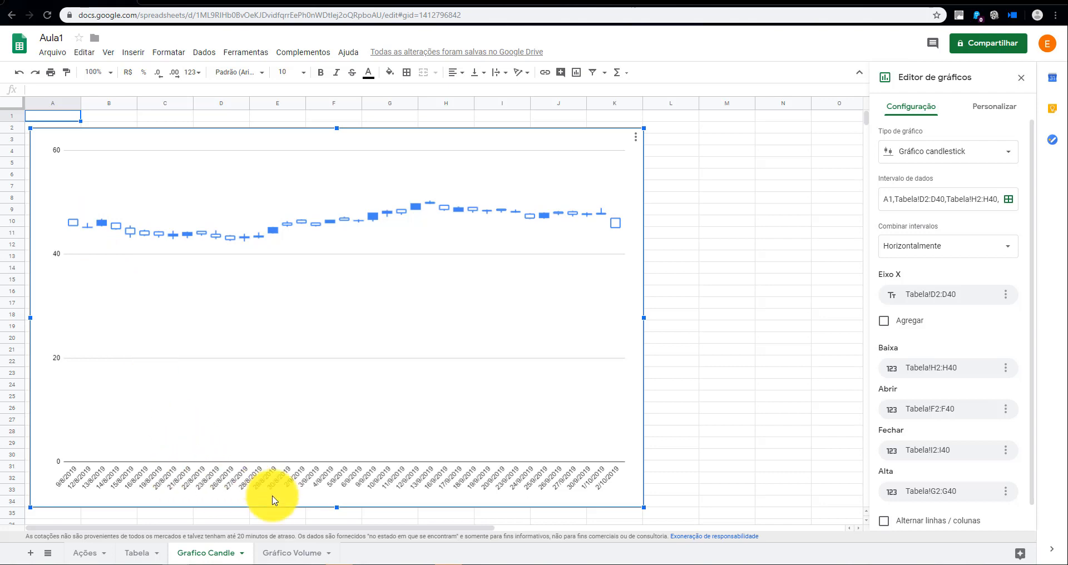
{"action": "left_click", "coordinate": [127, 554]}
{"action": "scroll", "coordinate": [453, 215], "scroll_direction": "up", "scroll_amount": 3}
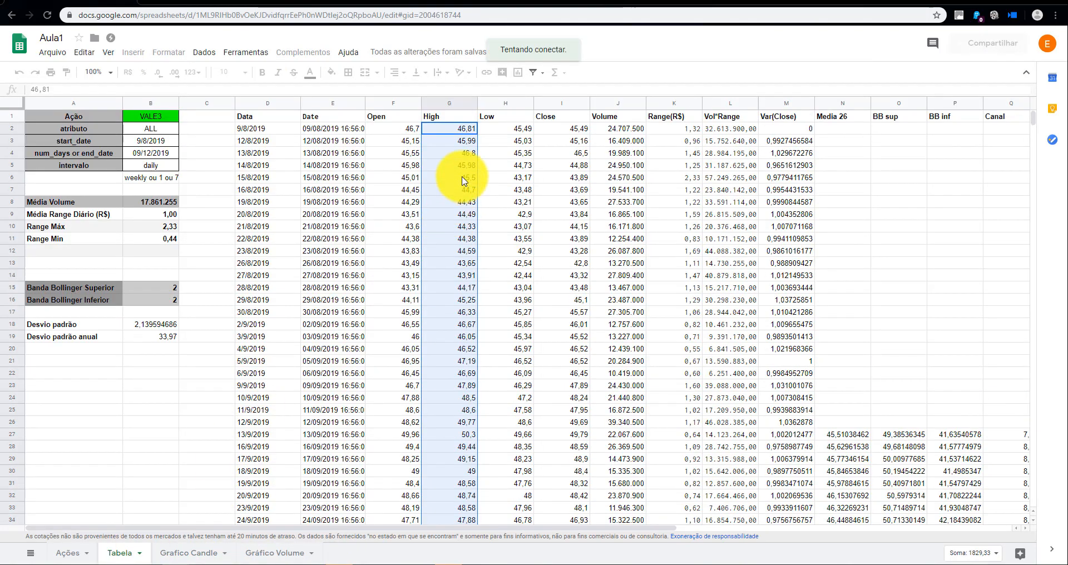
{"action": "left_click", "coordinate": [405, 132]}
{"action": "left_click", "coordinate": [490, 133]}
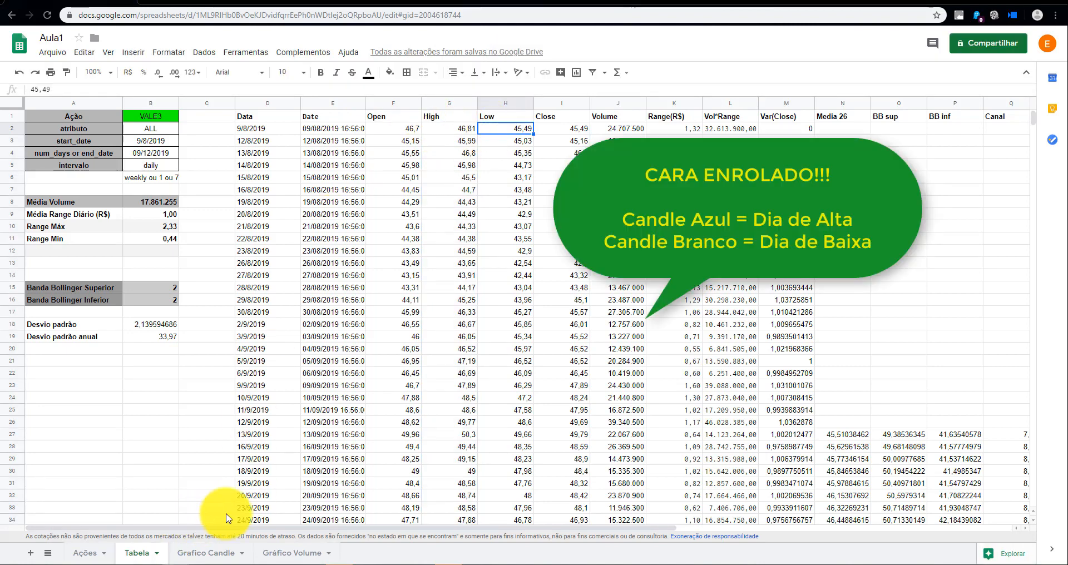
{"action": "left_click", "coordinate": [212, 557]}
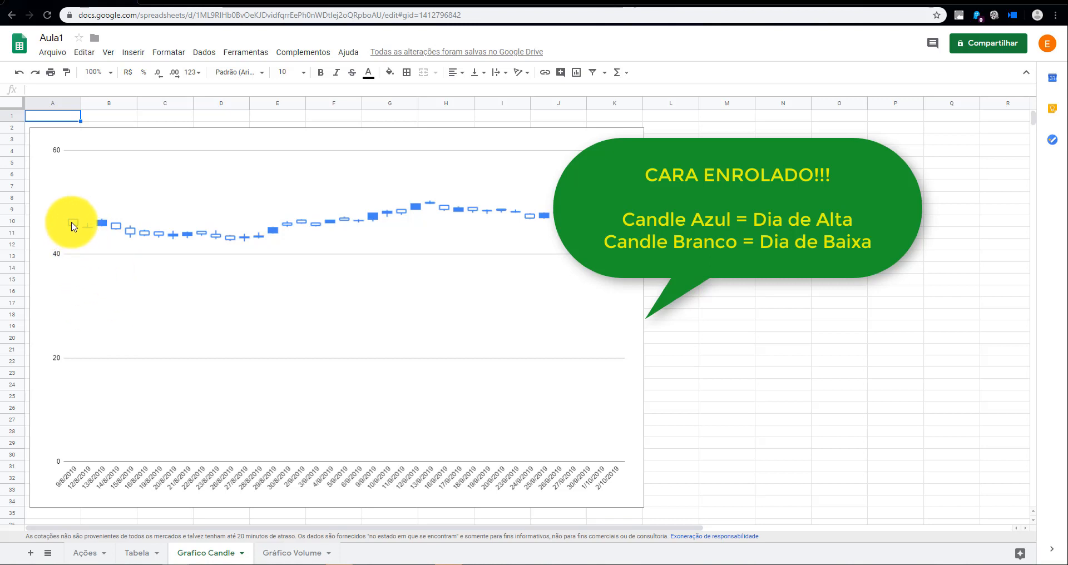
{"action": "left_click", "coordinate": [178, 191]}
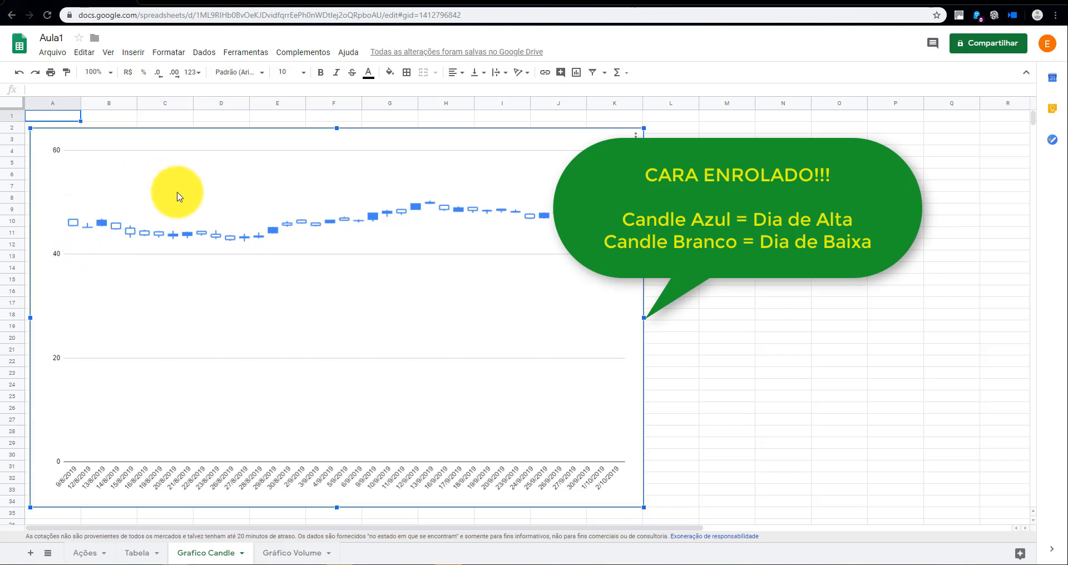
{"action": "left_click", "coordinate": [178, 117]}
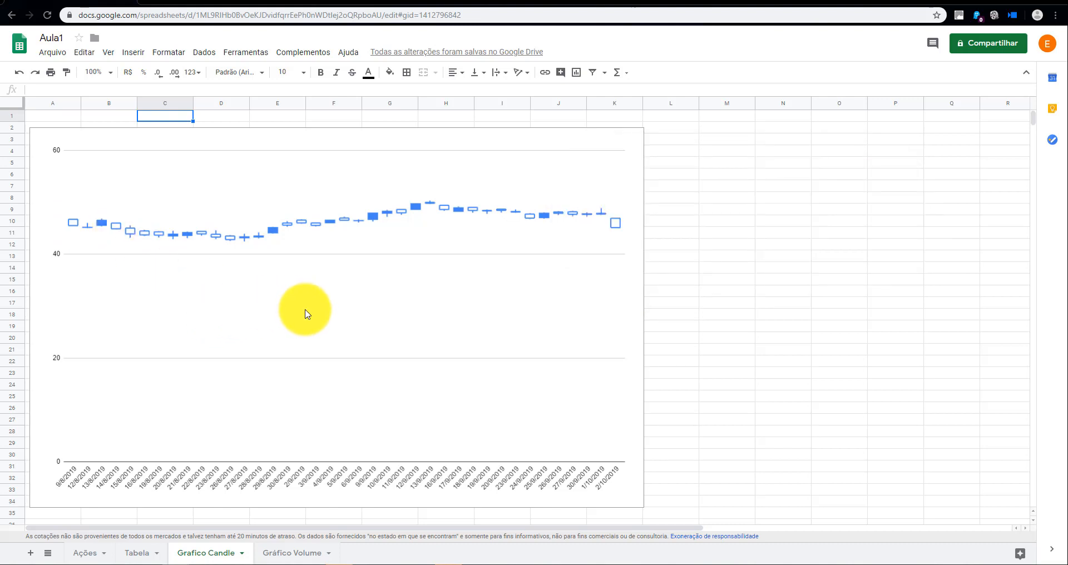
Set the text colour of the candlestick chart's vertical axis labels to purple, after trying blue.
{"action": "left_click", "coordinate": [531, 314]}
{"action": "double_click", "coordinate": [534, 313]}
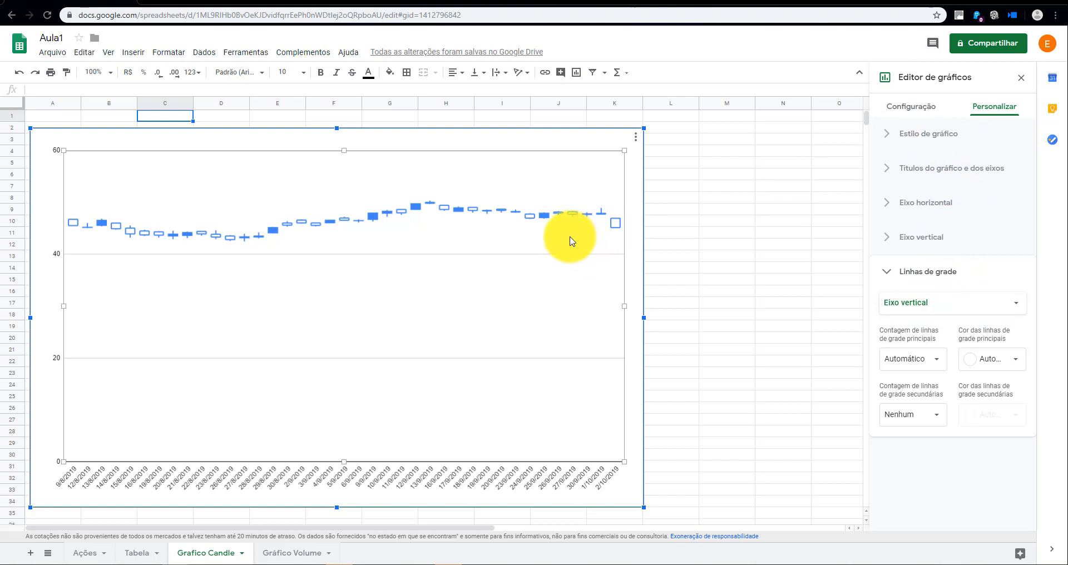
{"action": "left_click", "coordinate": [1023, 81]}
{"action": "double_click", "coordinate": [517, 262]}
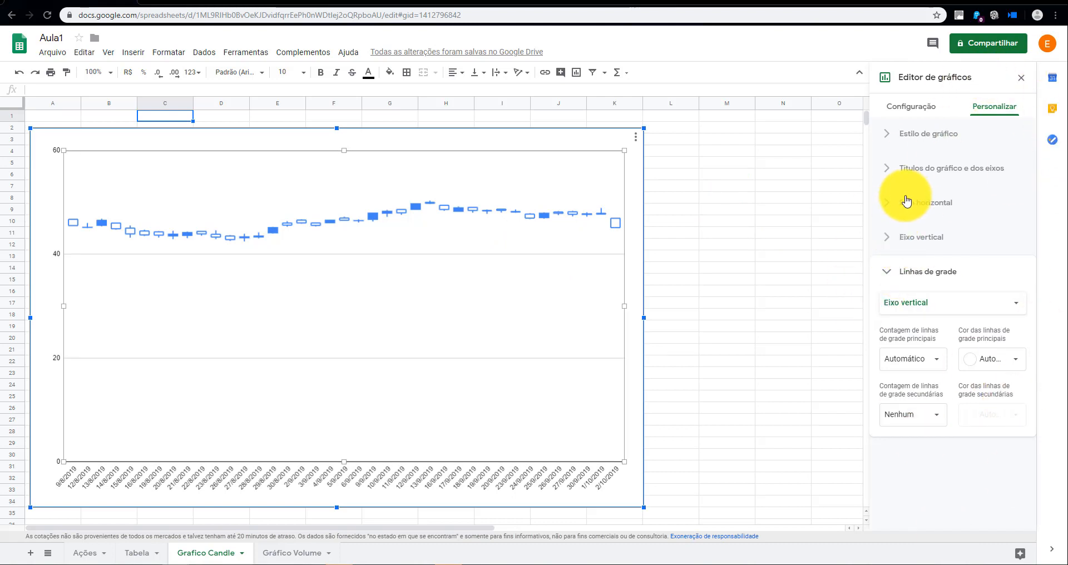
{"action": "left_click", "coordinate": [955, 241]}
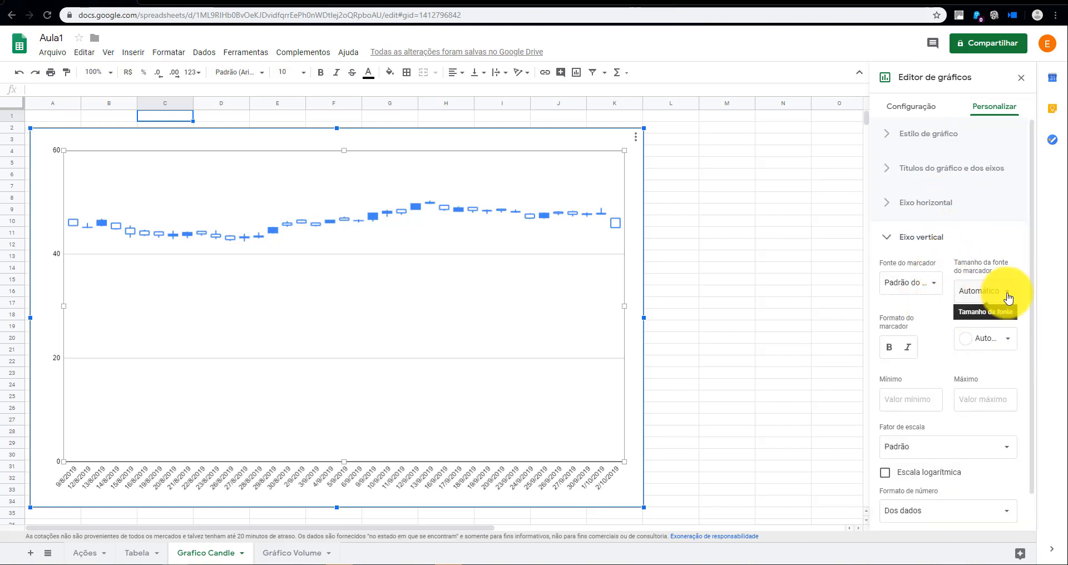
{"action": "left_click", "coordinate": [1008, 339]}
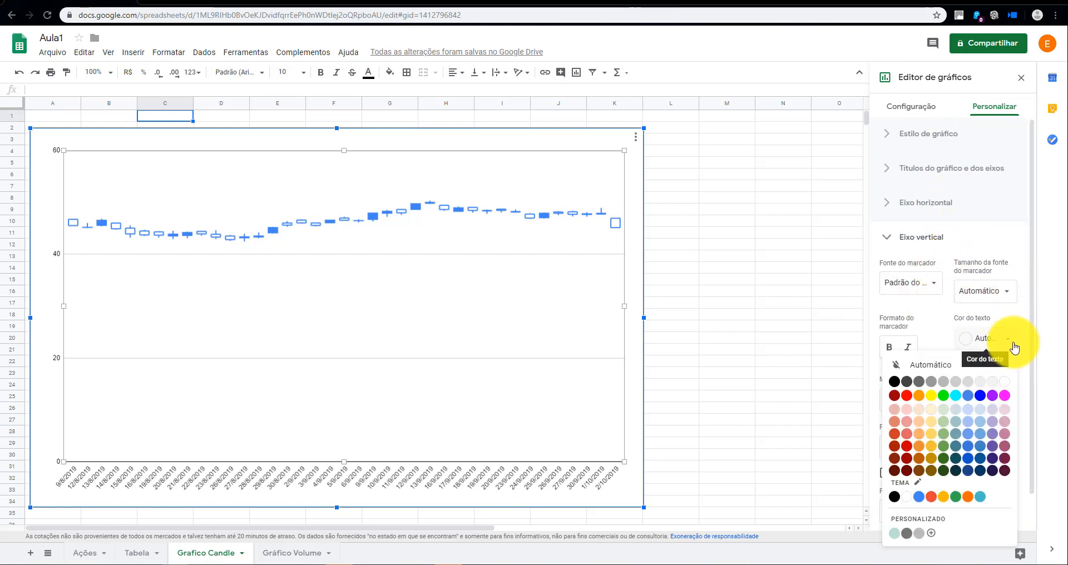
{"action": "left_click", "coordinate": [969, 396]}
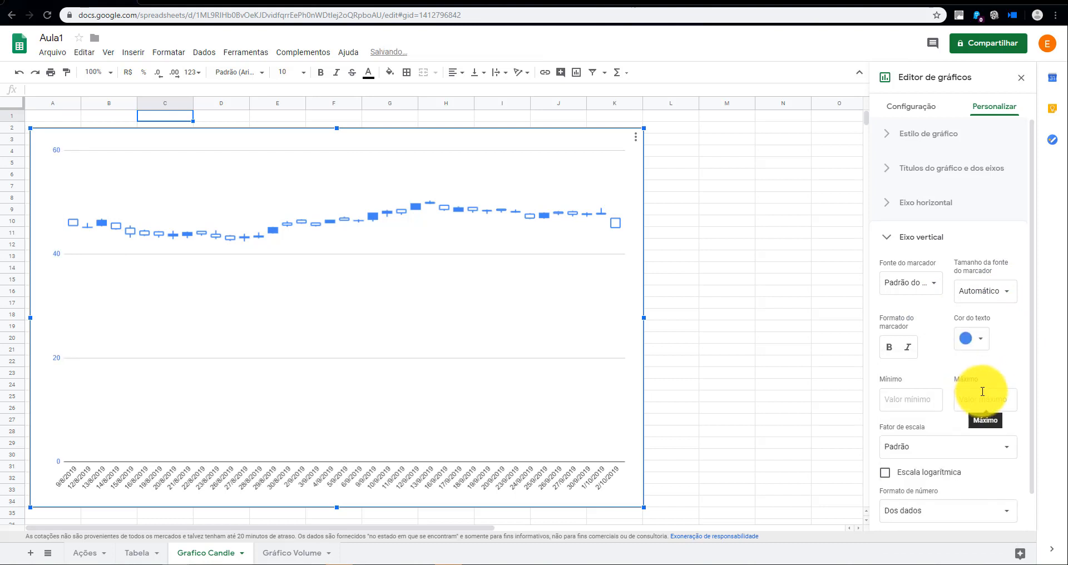
{"action": "left_click", "coordinate": [978, 339]}
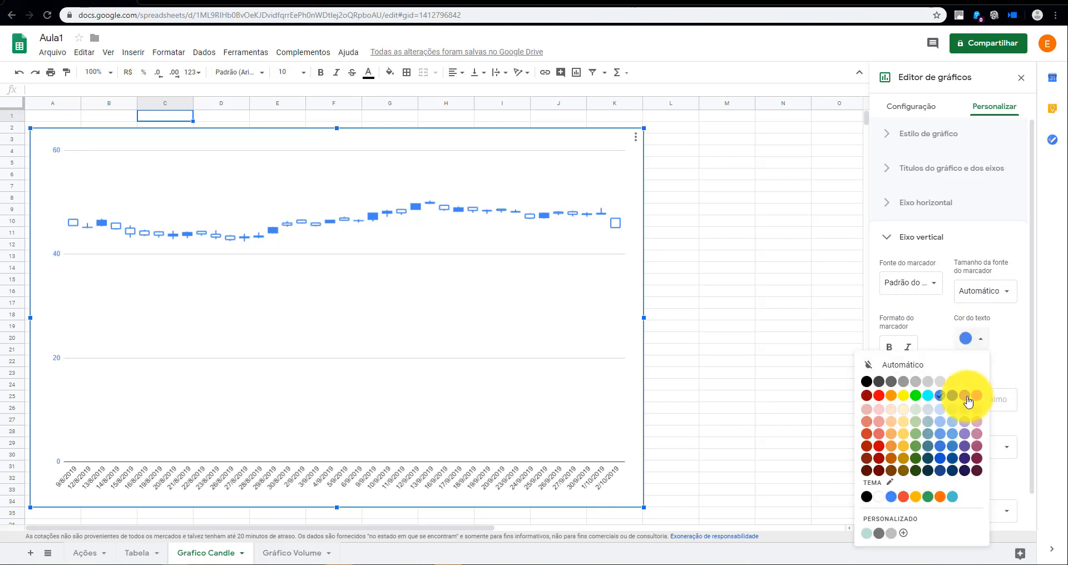
{"action": "left_click", "coordinate": [968, 401]}
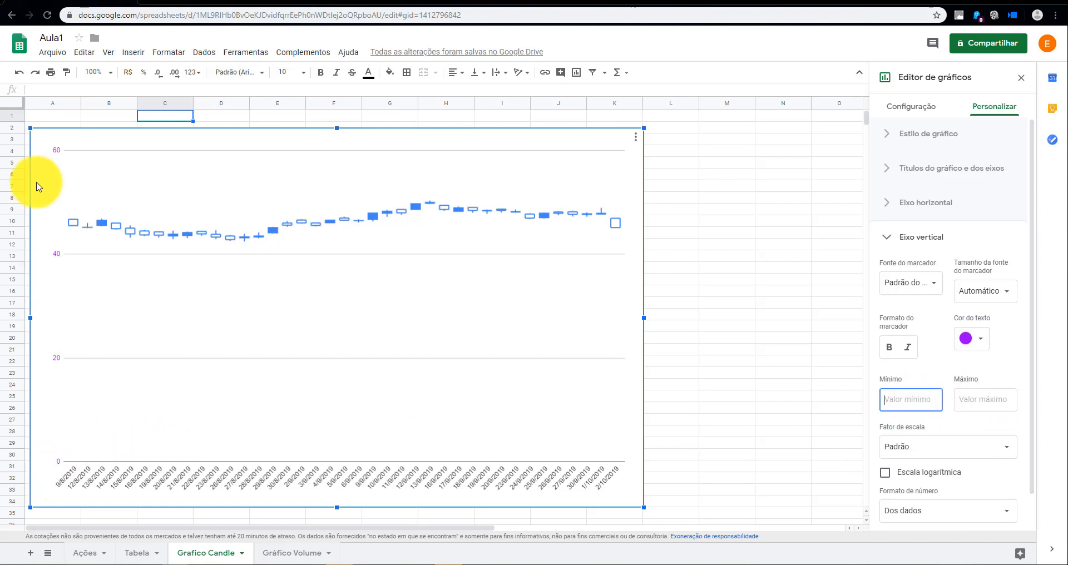
Set the minor gridline count of the candlestick chart's vertical axis to 5.
{"action": "left_click", "coordinate": [890, 236]}
{"action": "left_click", "coordinate": [890, 275]}
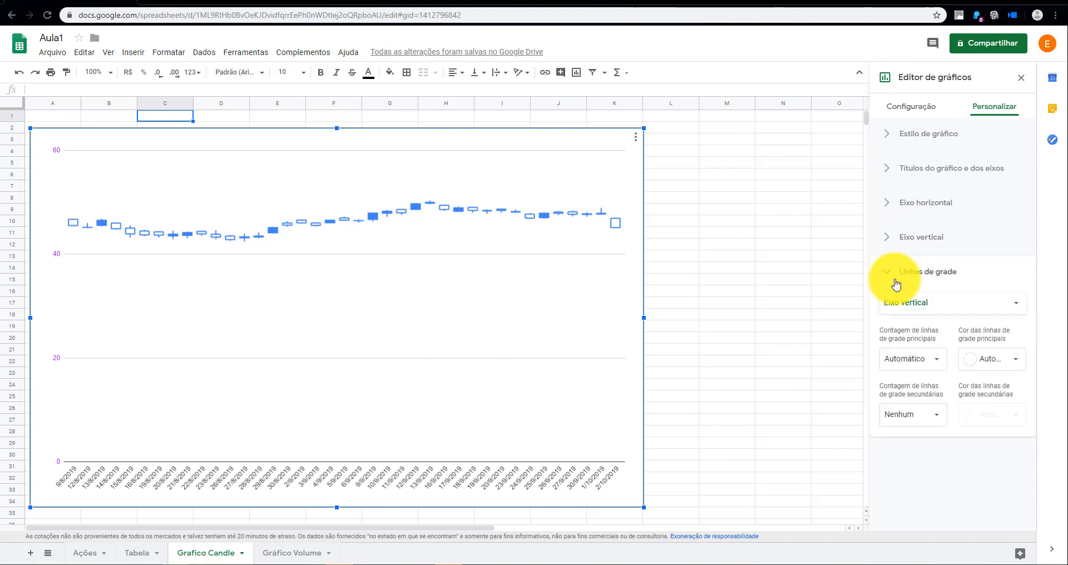
{"action": "left_click", "coordinate": [944, 366]}
{"action": "left_click", "coordinate": [946, 423]}
{"action": "left_click", "coordinate": [937, 415]}
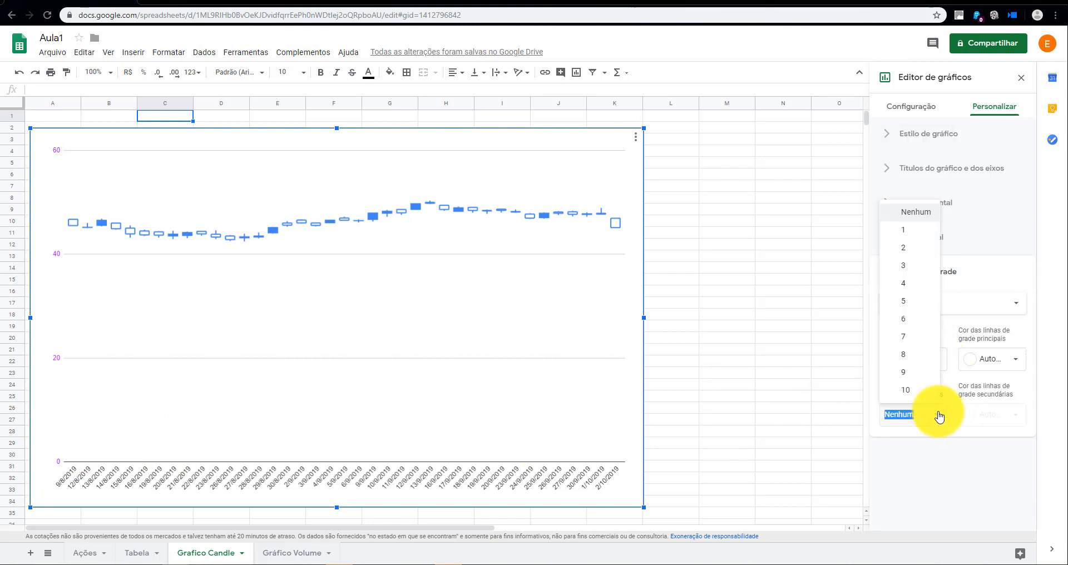
{"action": "left_click", "coordinate": [908, 303]}
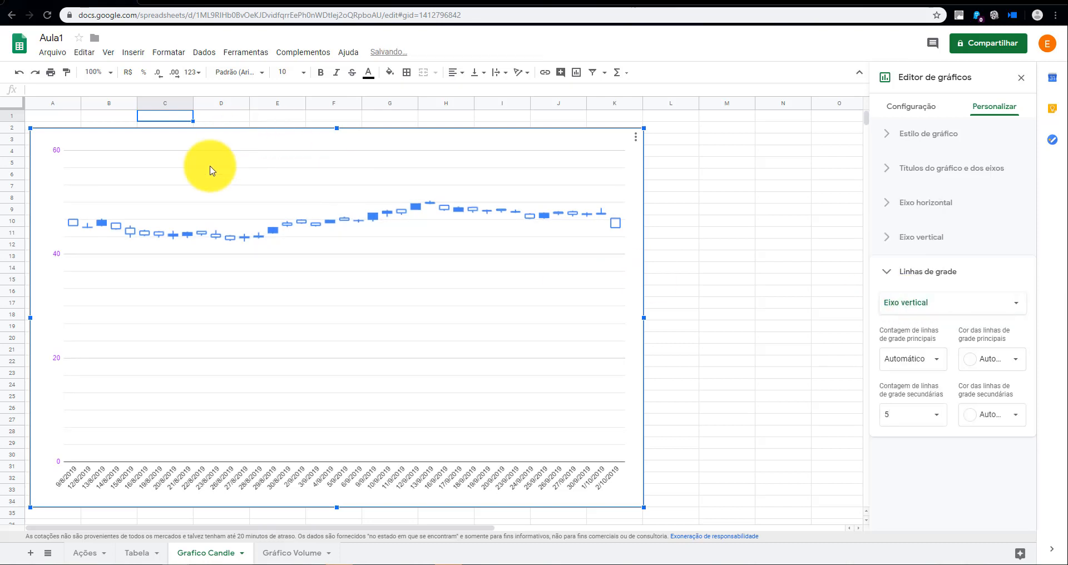
Try 10 and 8 major gridlines on the chart's vertical axis, and settle on a count of 5.
{"action": "left_click", "coordinate": [936, 362]}
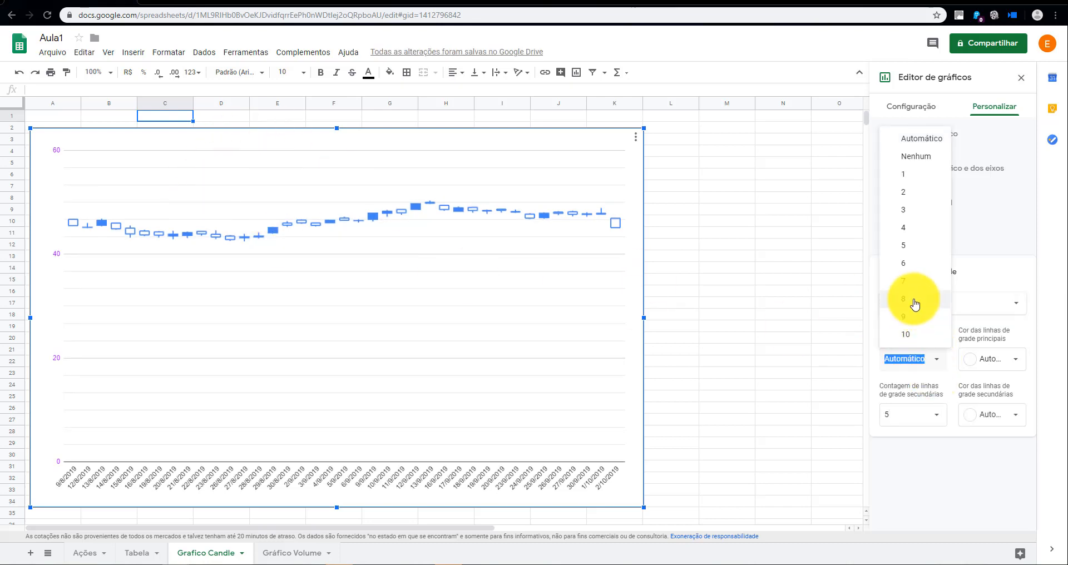
{"action": "left_click", "coordinate": [914, 331]}
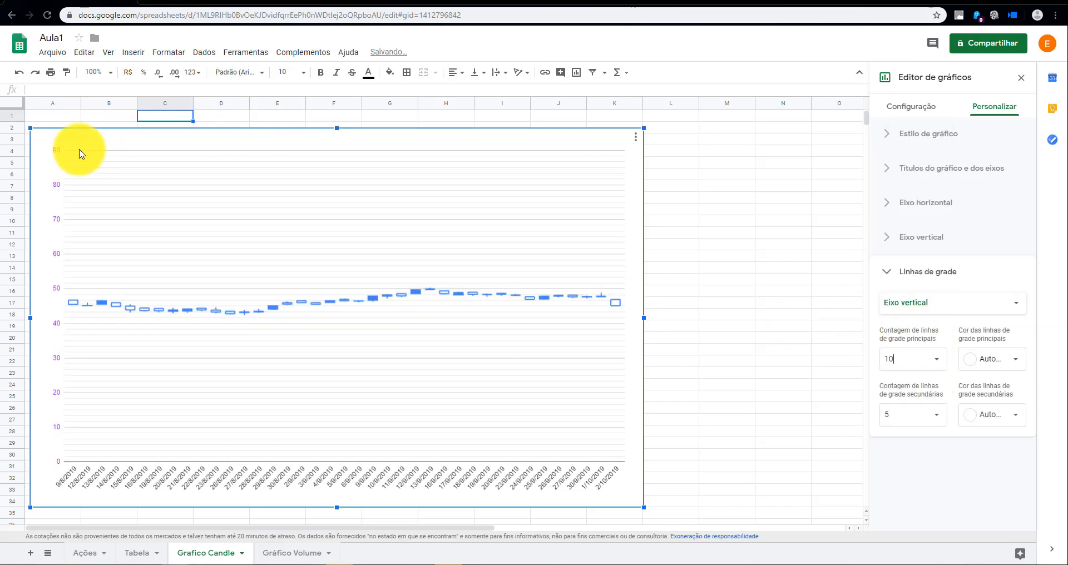
{"action": "left_click", "coordinate": [939, 366]}
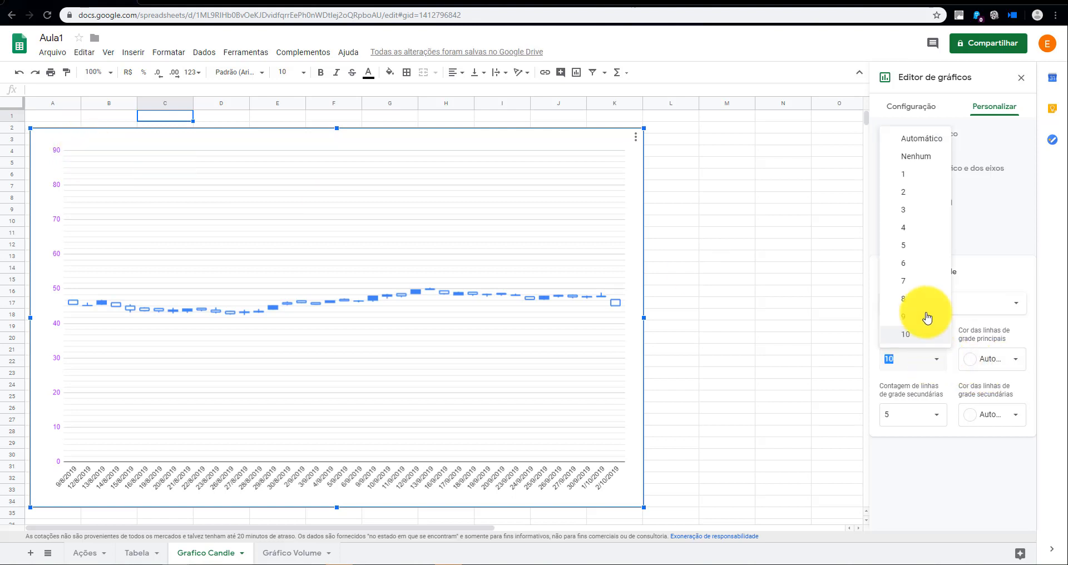
{"action": "left_click", "coordinate": [915, 302]}
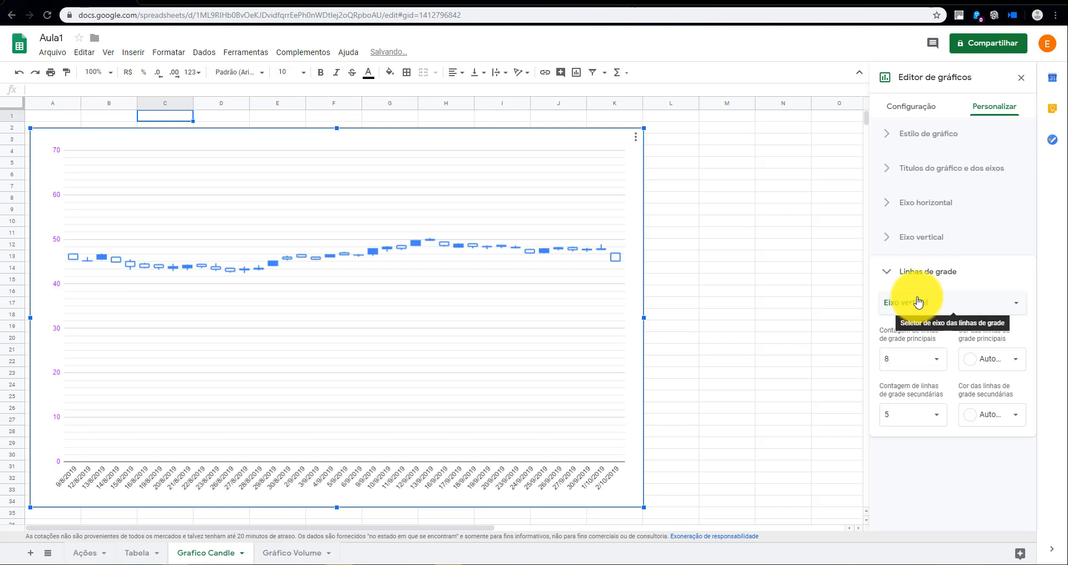
{"action": "left_click", "coordinate": [938, 366]}
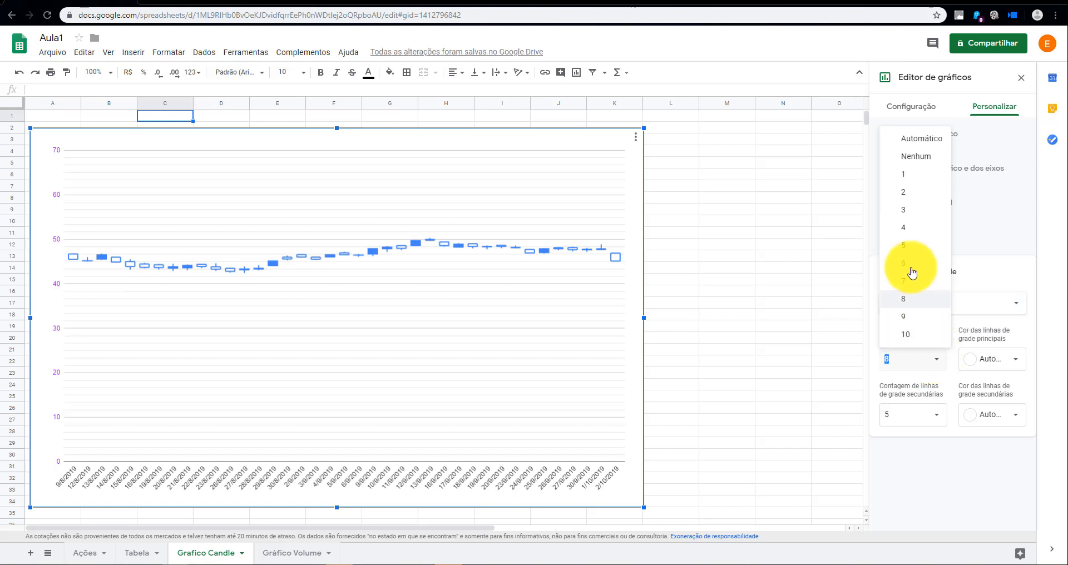
{"action": "left_click", "coordinate": [903, 253]}
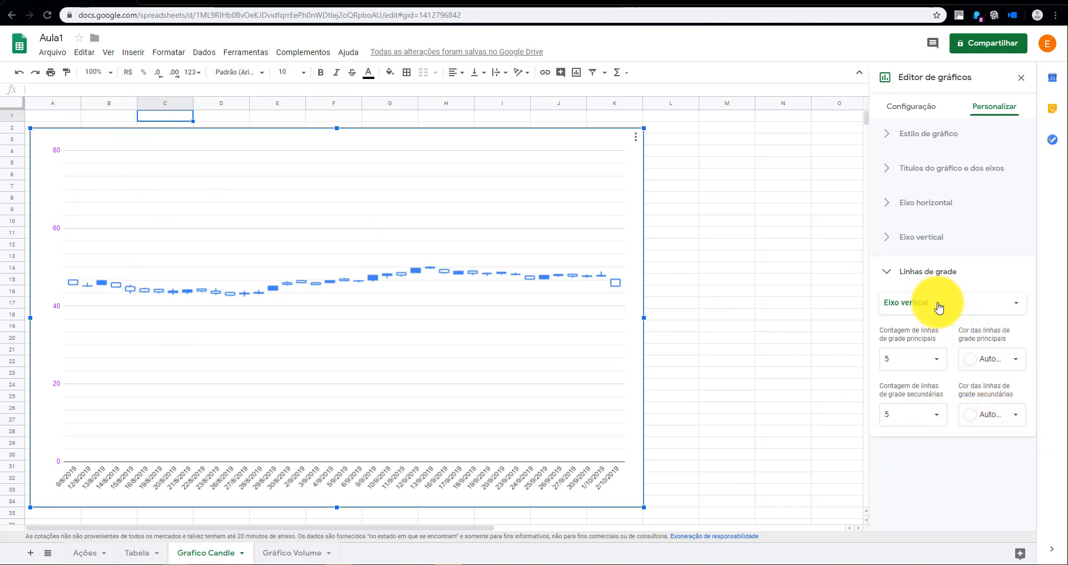
Give the candlestick chart the title "Candle".
{"action": "left_click", "coordinate": [897, 272]}
{"action": "left_click", "coordinate": [884, 175]}
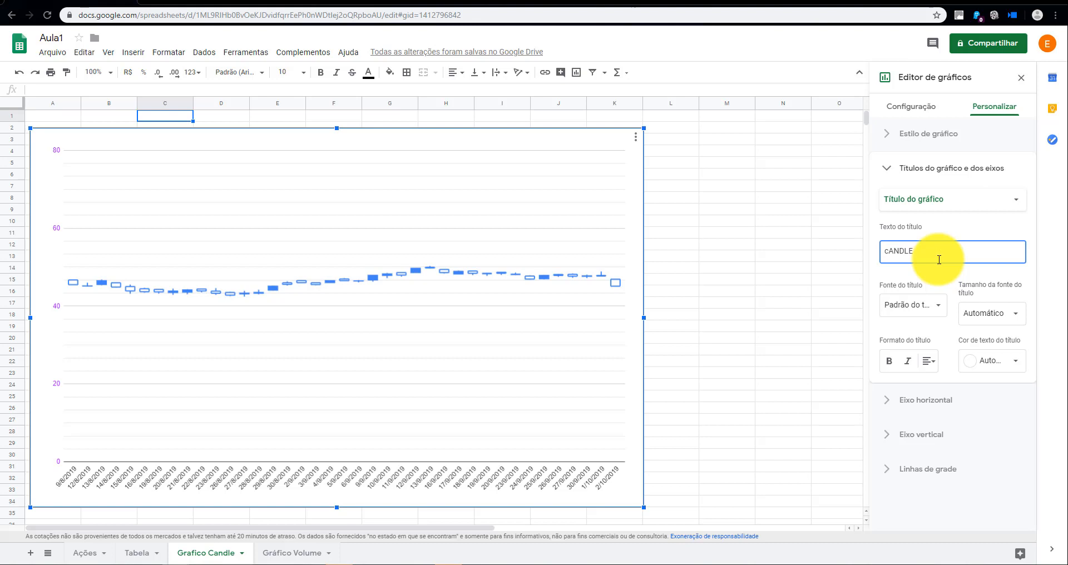
{"action": "key", "text": "BackSpace"}
{"action": "key", "text": "BackSpace"}
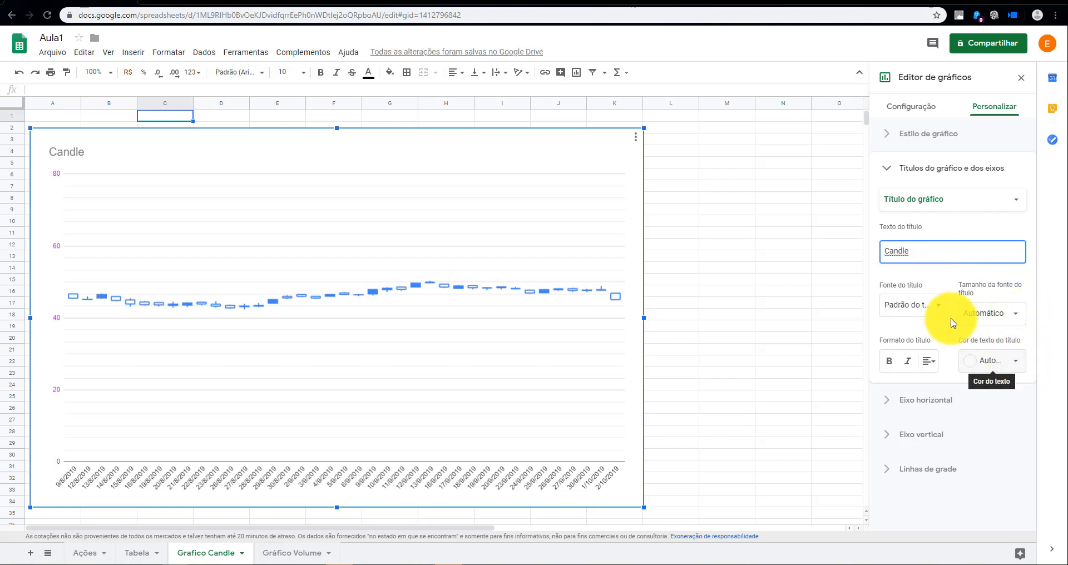
Change the candlestick chart's border colour to red.
{"action": "left_click", "coordinate": [904, 169]}
{"action": "left_click", "coordinate": [895, 135]}
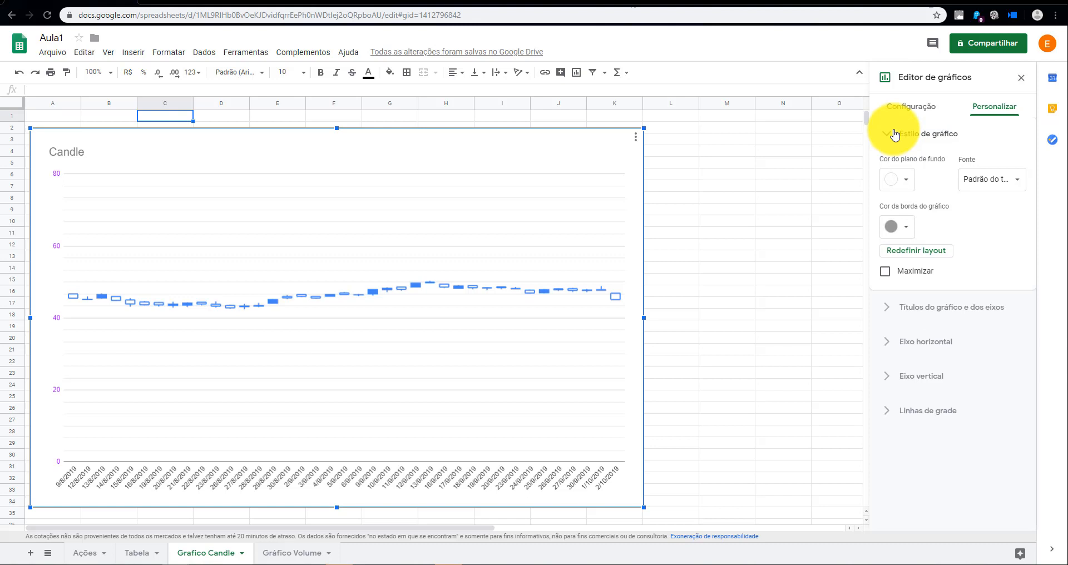
{"action": "left_click", "coordinate": [906, 228]}
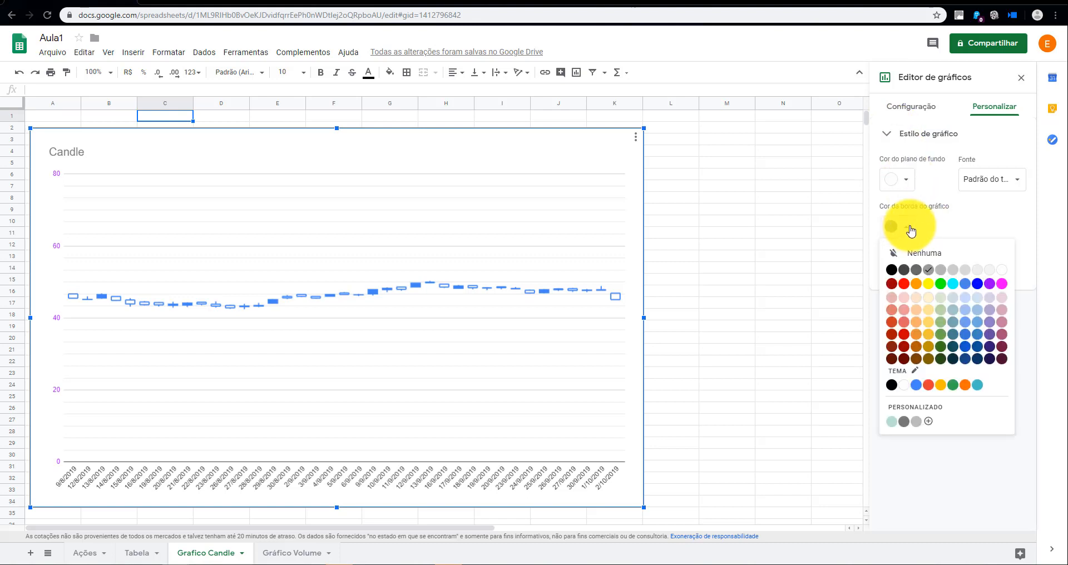
{"action": "left_click", "coordinate": [905, 285]}
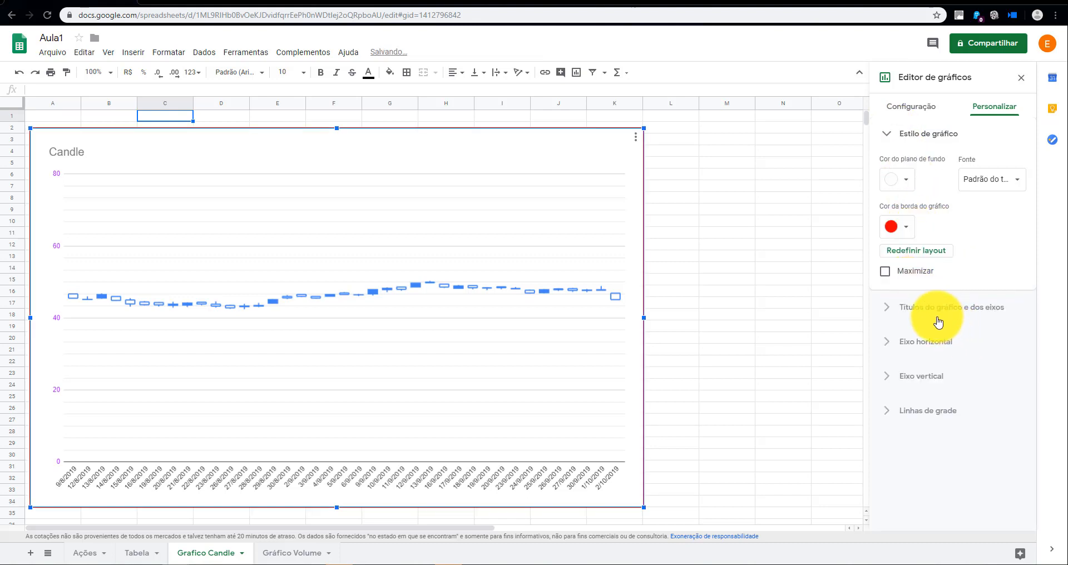
Set the candlestick chart's background colour to cyan, after trying yellow.
{"action": "left_click", "coordinate": [907, 181]}
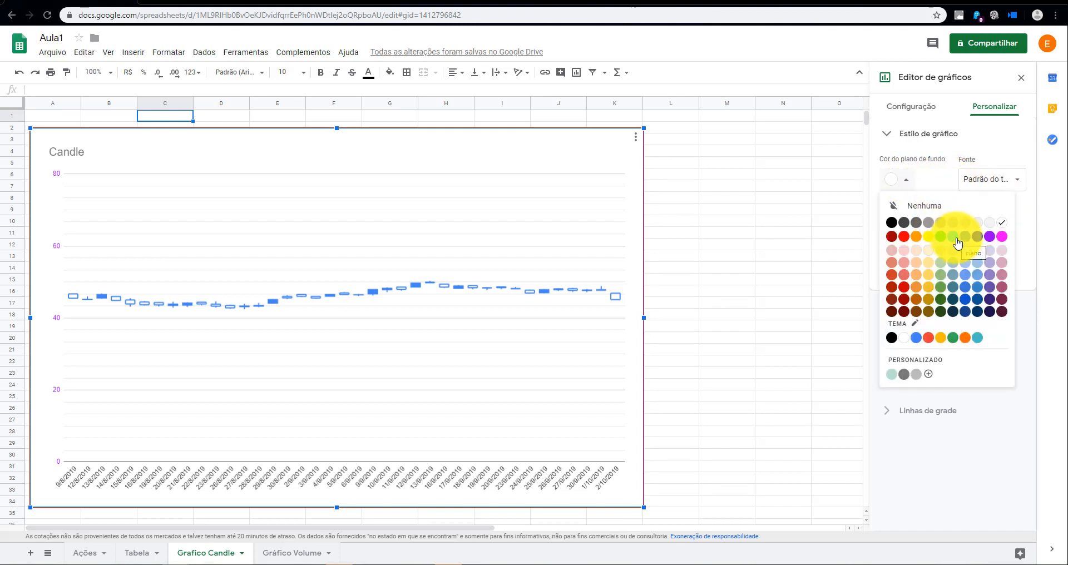
{"action": "left_click", "coordinate": [929, 236]}
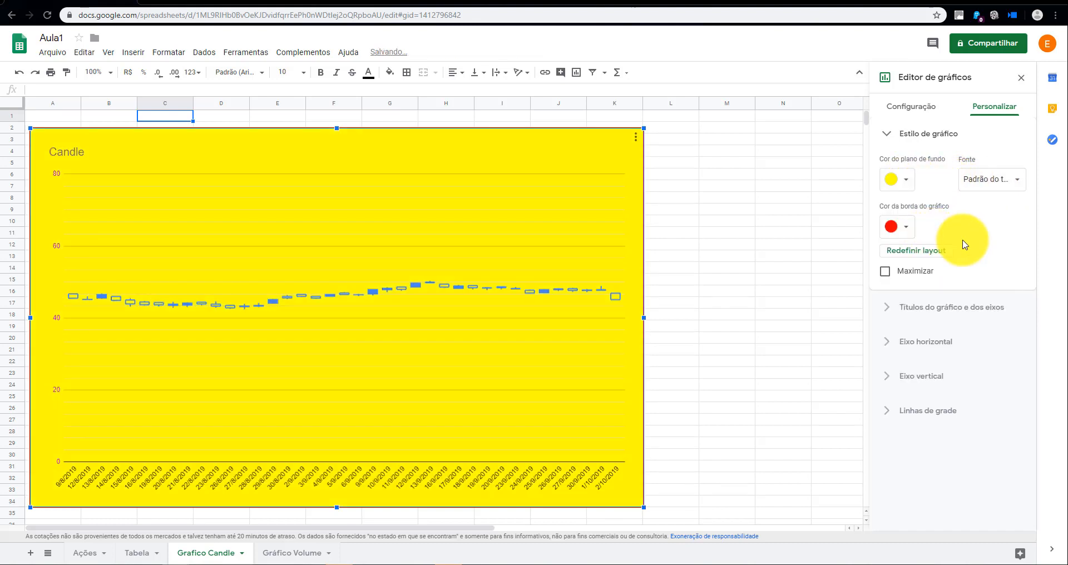
{"action": "left_click", "coordinate": [905, 181]}
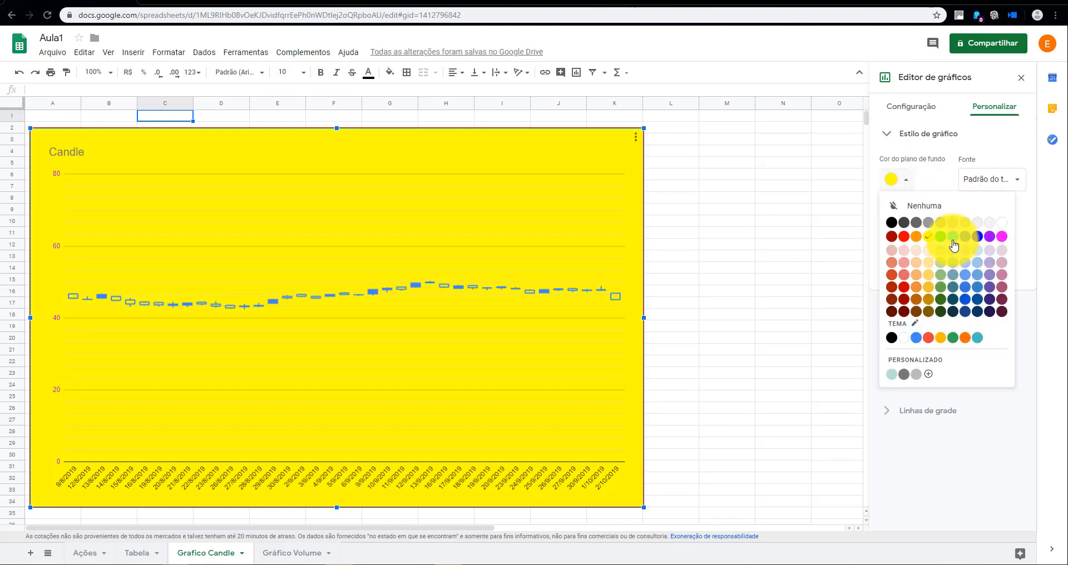
{"action": "left_click", "coordinate": [953, 238]}
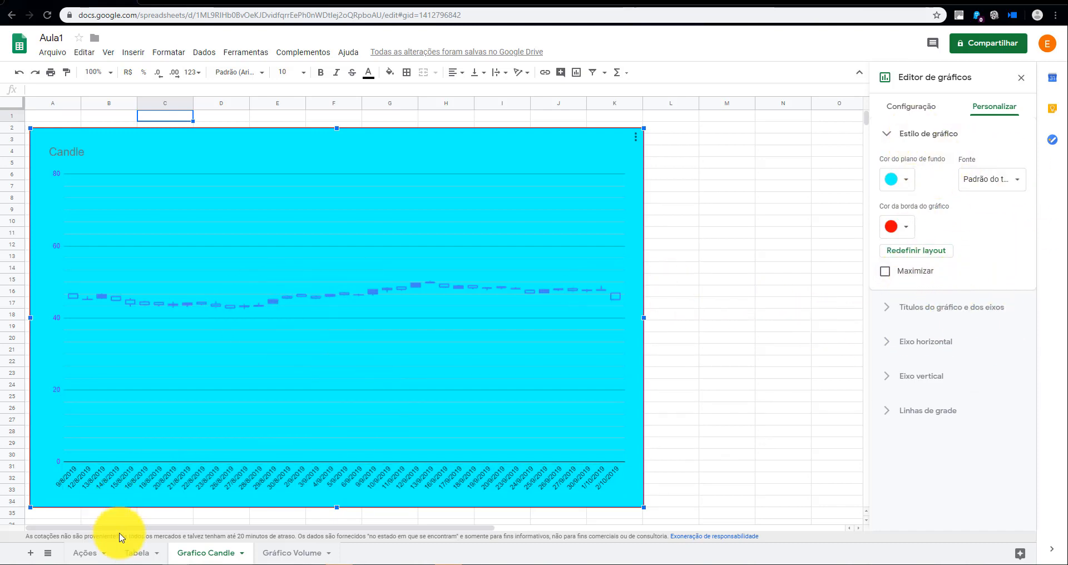
Examine the start_date value on the Tabela sheet and how far the Data column's dates extend past row 40.
{"action": "left_click", "coordinate": [134, 554]}
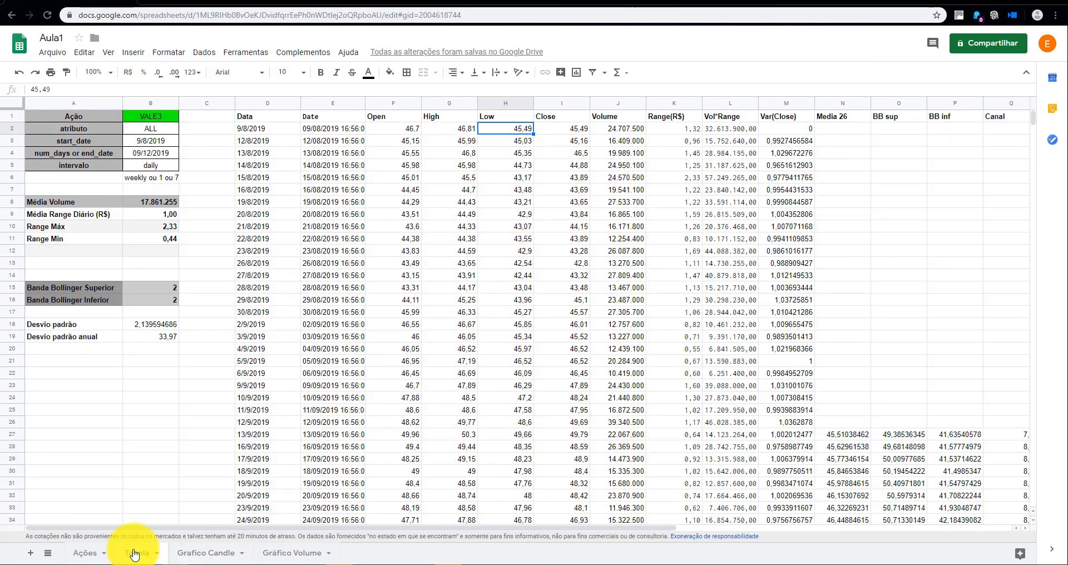
{"action": "double_click", "coordinate": [144, 140]}
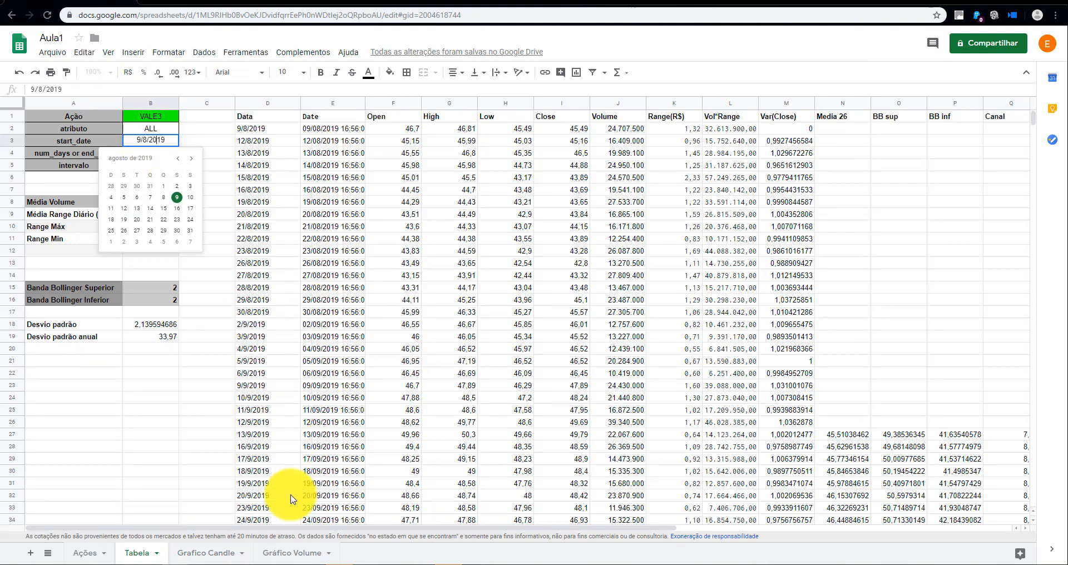
{"action": "scroll", "coordinate": [278, 486], "scroll_direction": "down", "scroll_amount": 1}
{"action": "scroll", "coordinate": [278, 486], "scroll_direction": "down", "scroll_amount": 1}
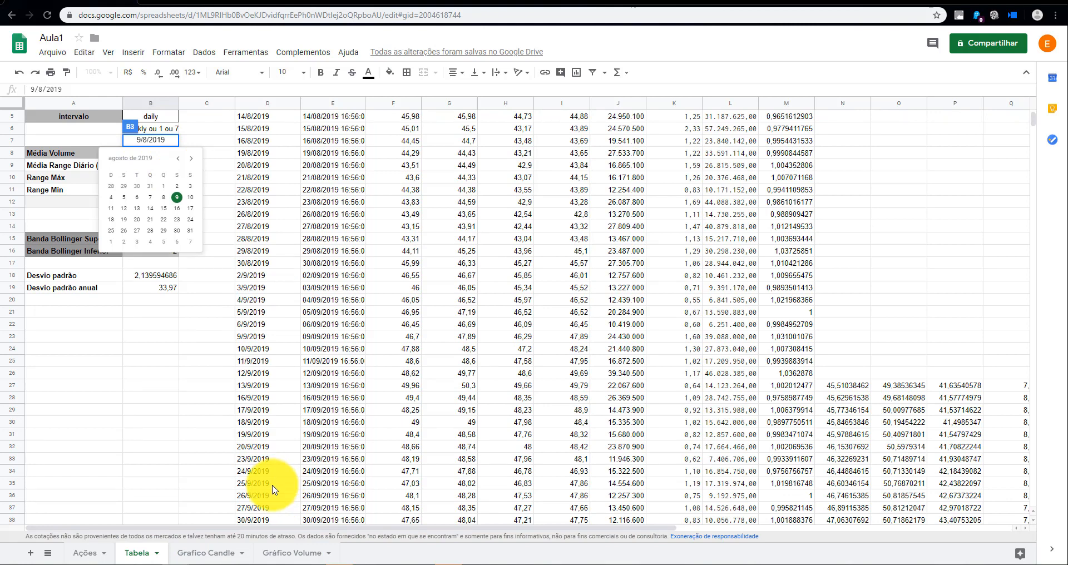
{"action": "scroll", "coordinate": [89, 496], "scroll_direction": "down", "scroll_amount": 2}
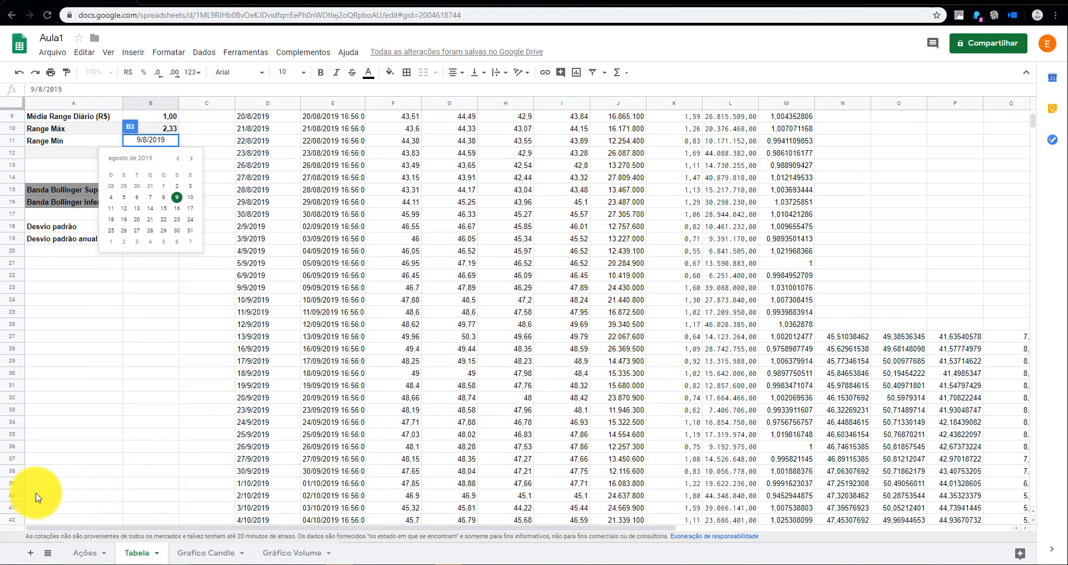
{"action": "left_click", "coordinate": [249, 501]}
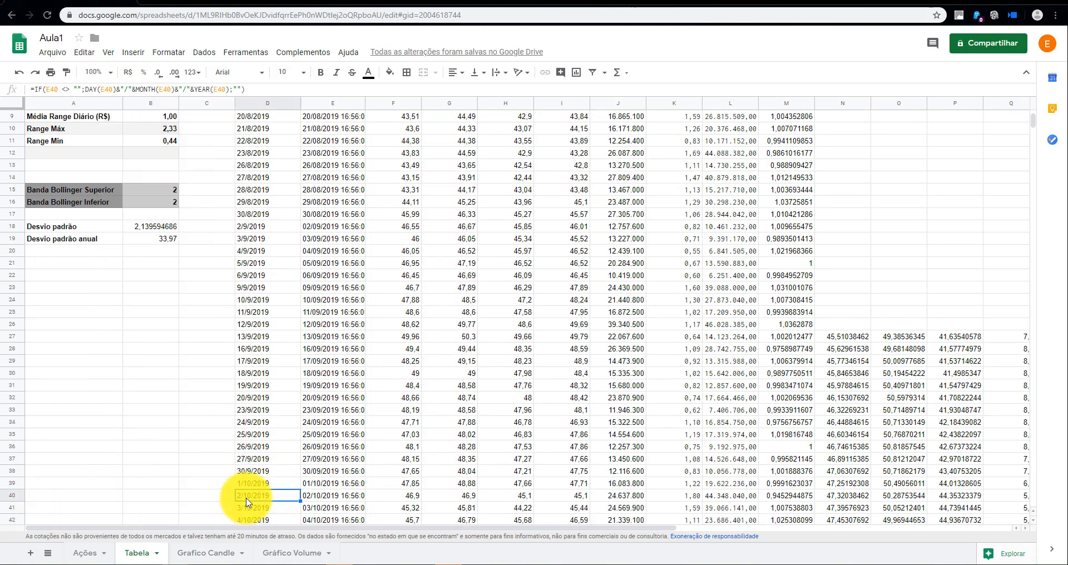
{"action": "scroll", "coordinate": [301, 465], "scroll_direction": "up", "scroll_amount": 4}
{"action": "scroll", "coordinate": [300, 464], "scroll_direction": "down", "scroll_amount": 6}
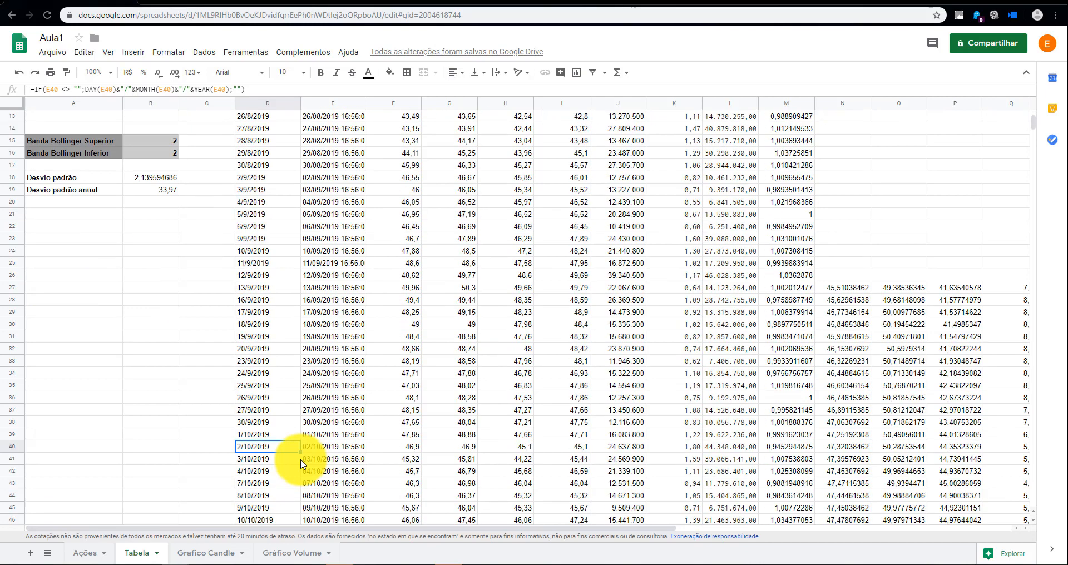
{"action": "scroll", "coordinate": [298, 461], "scroll_direction": "up", "scroll_amount": 6}
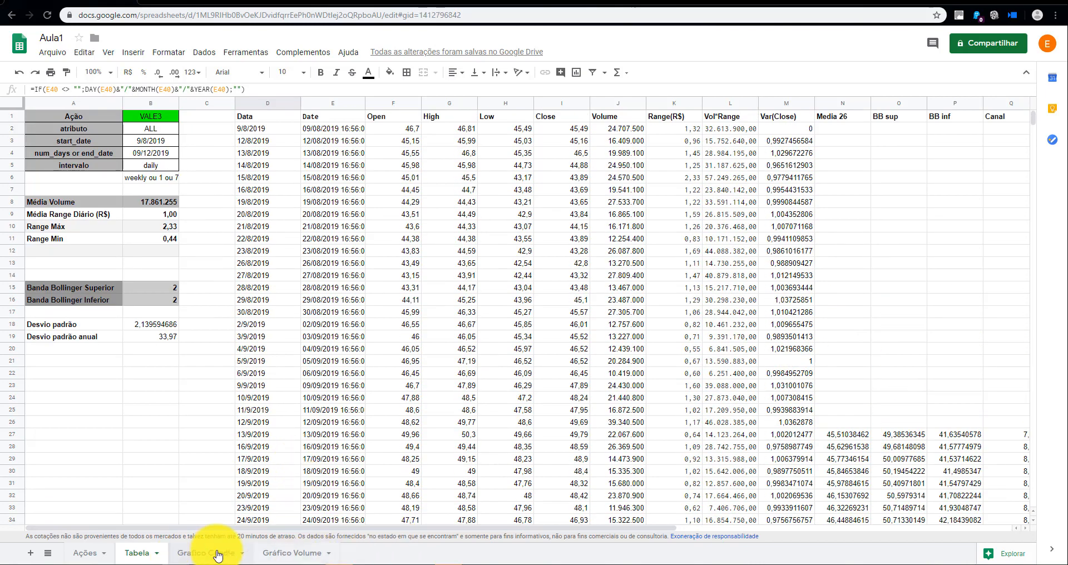
Open the data configuration of the candlestick chart on the Grafico Candle sheet.
{"action": "left_click", "coordinate": [217, 554]}
{"action": "double_click", "coordinate": [540, 325]}
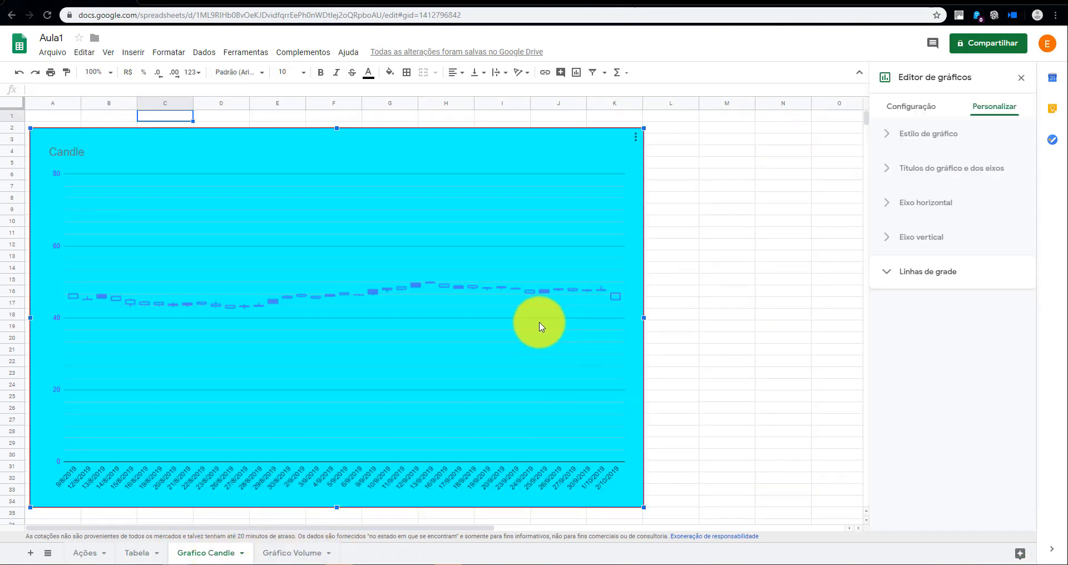
{"action": "left_click", "coordinate": [913, 115]}
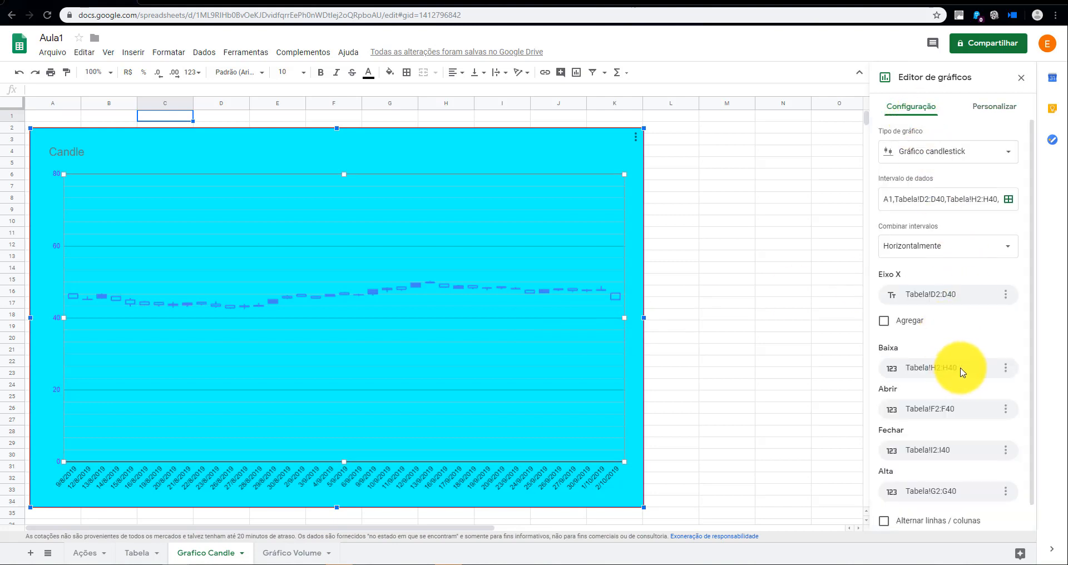
Check the data ranges assigned to the candlestick chart's Eixo X, Baixa and Abrir entries.
{"action": "left_click", "coordinate": [959, 301]}
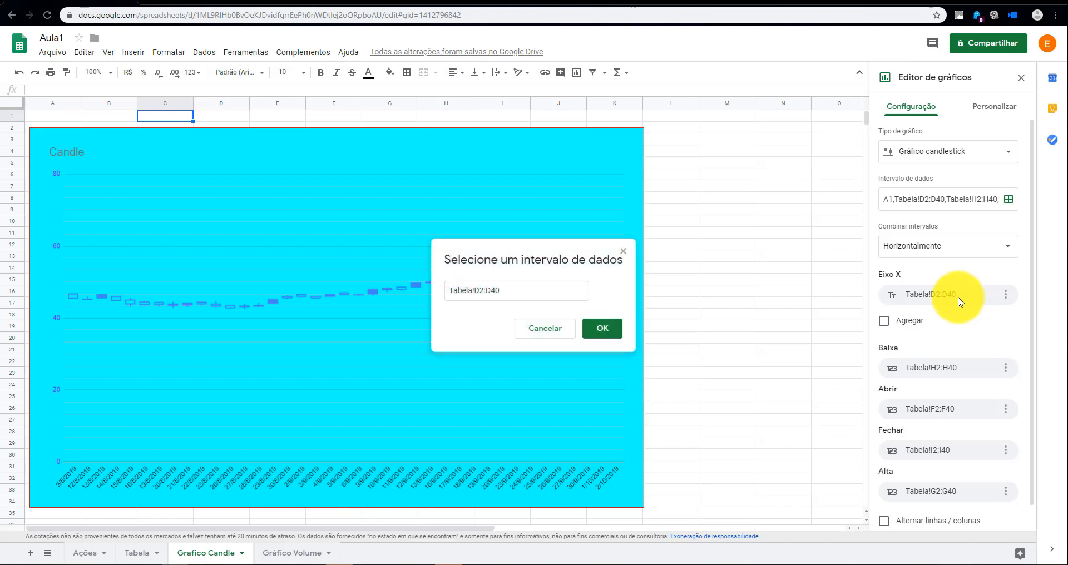
{"action": "left_click", "coordinate": [494, 289]}
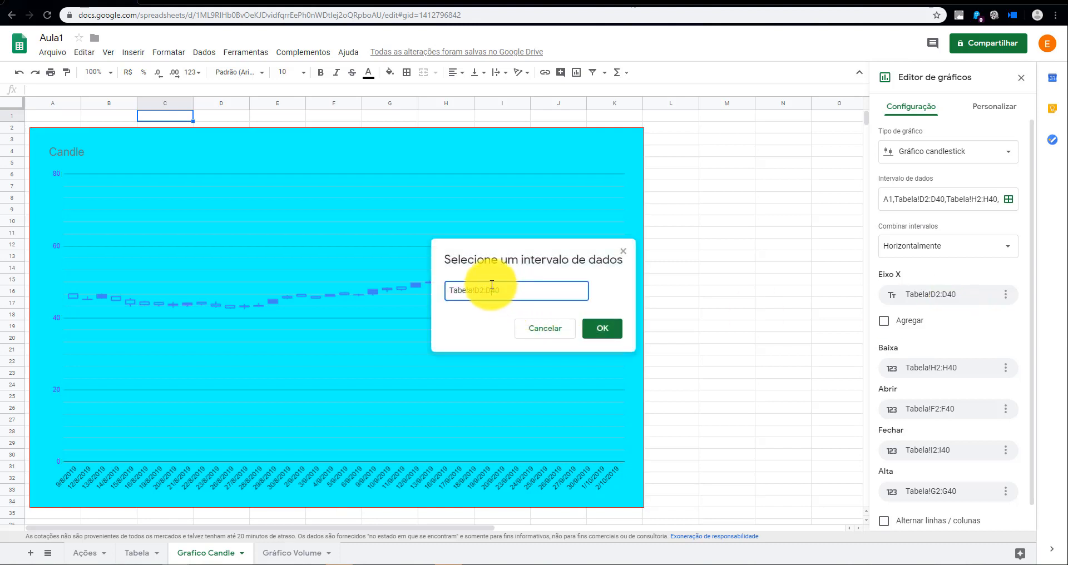
{"action": "left_click", "coordinate": [602, 330]}
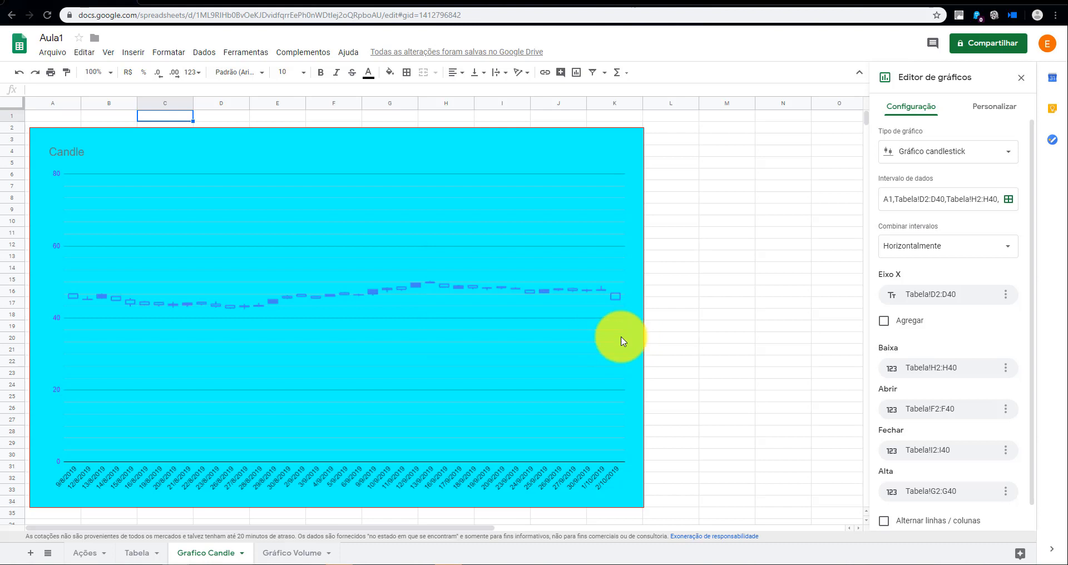
{"action": "left_click", "coordinate": [950, 370]}
{"action": "left_click_drag", "start_coordinate": [493, 294], "coordinate": [500, 293]}
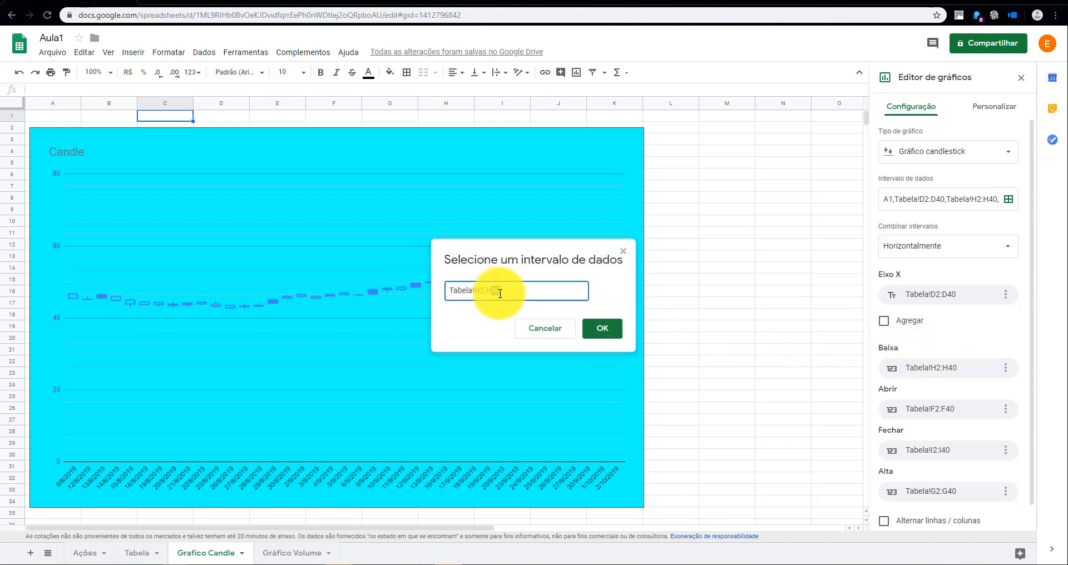
{"action": "left_click", "coordinate": [603, 328]}
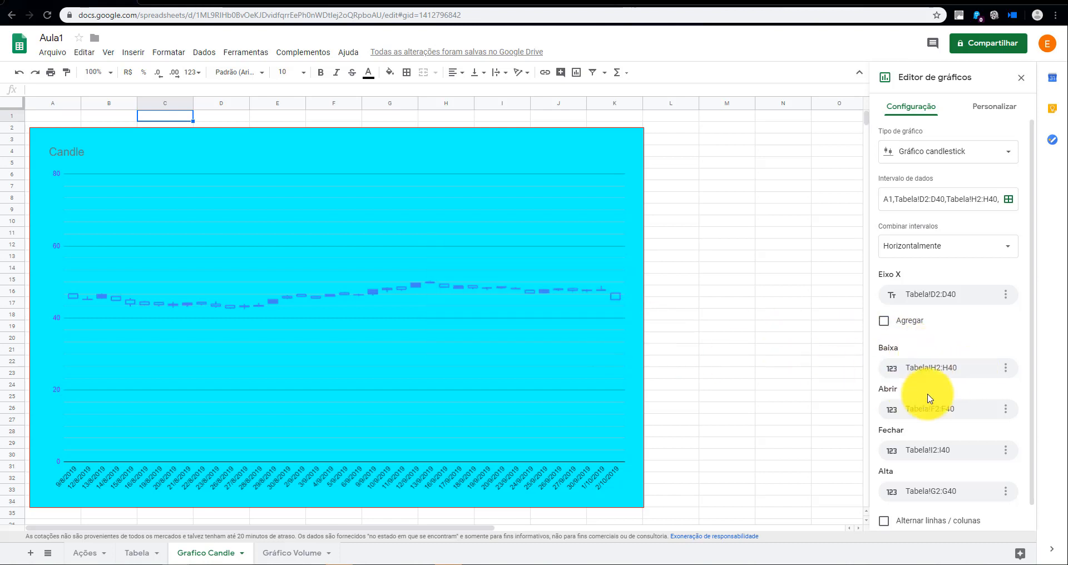
{"action": "left_click", "coordinate": [948, 409]}
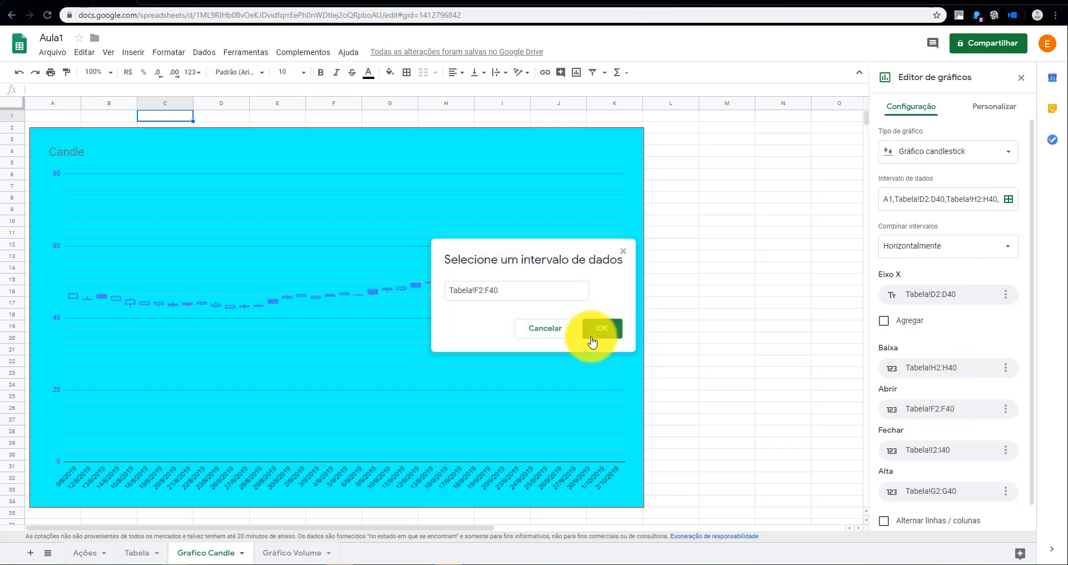
{"action": "left_click", "coordinate": [625, 251]}
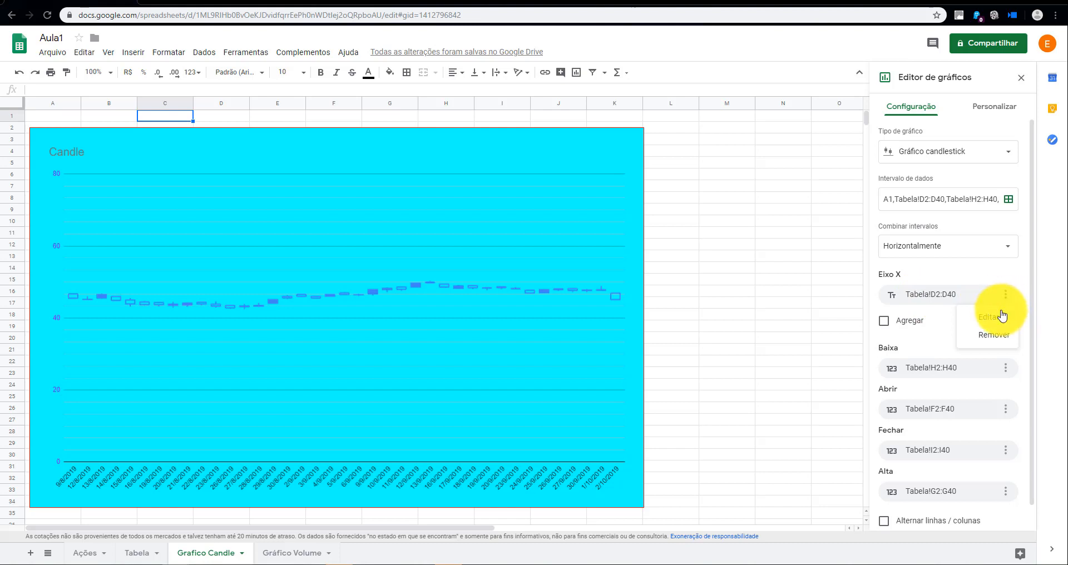
Review the Eixo X range again and the full list of the candlestick chart's data ranges.
{"action": "left_click", "coordinate": [1000, 317]}
{"action": "left_click", "coordinate": [490, 293]}
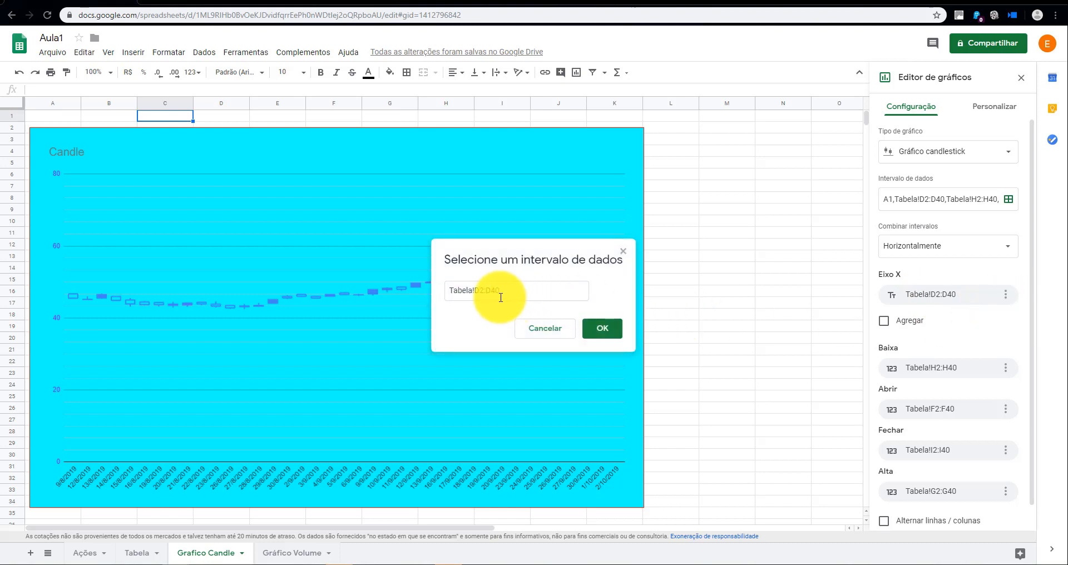
{"action": "left_click", "coordinate": [611, 331]}
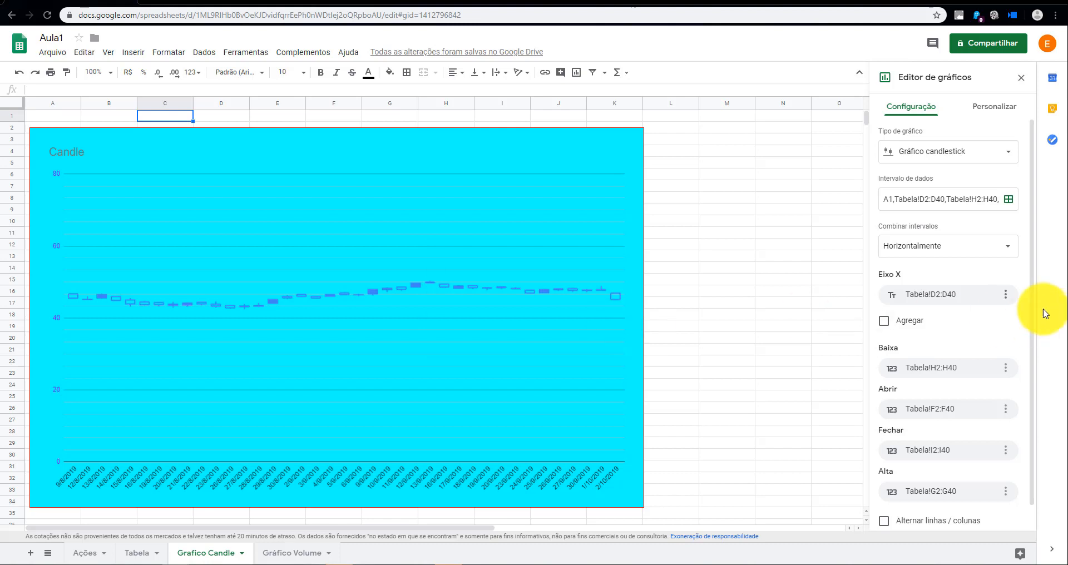
{"action": "double_click", "coordinate": [937, 200]}
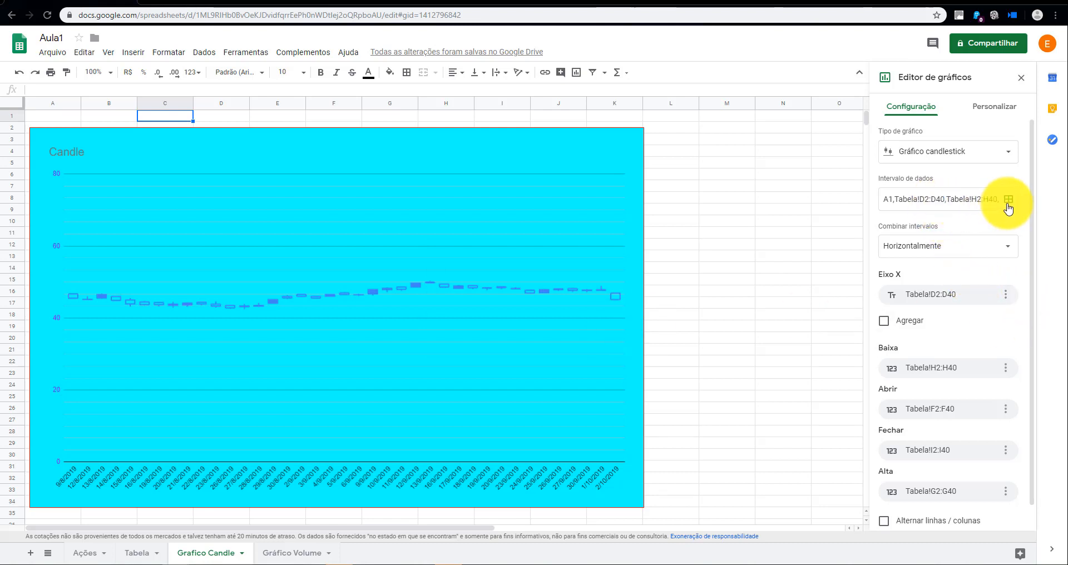
{"action": "left_click", "coordinate": [1008, 201]}
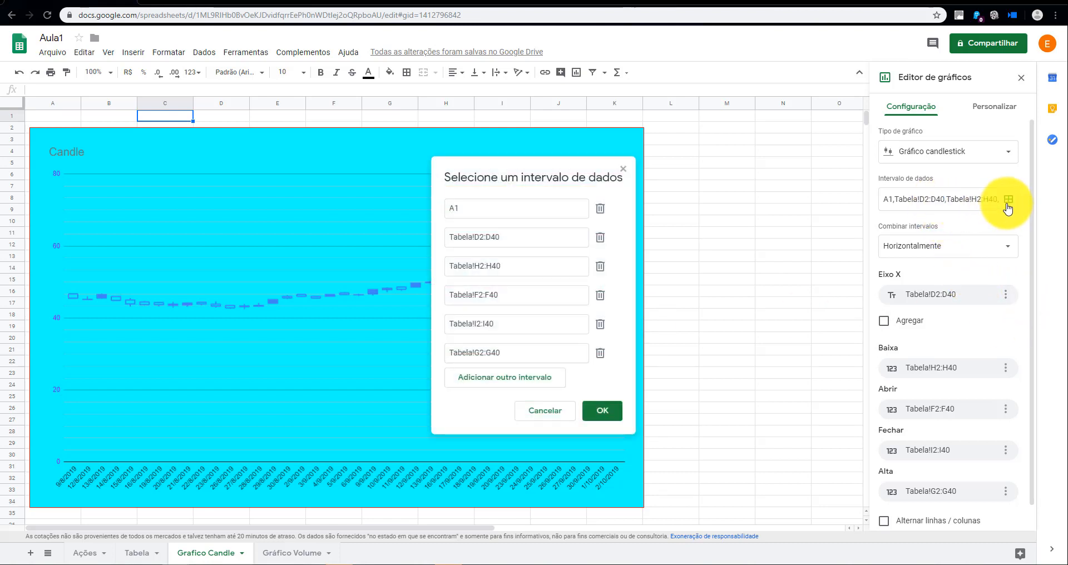
{"action": "left_click", "coordinate": [623, 170]}
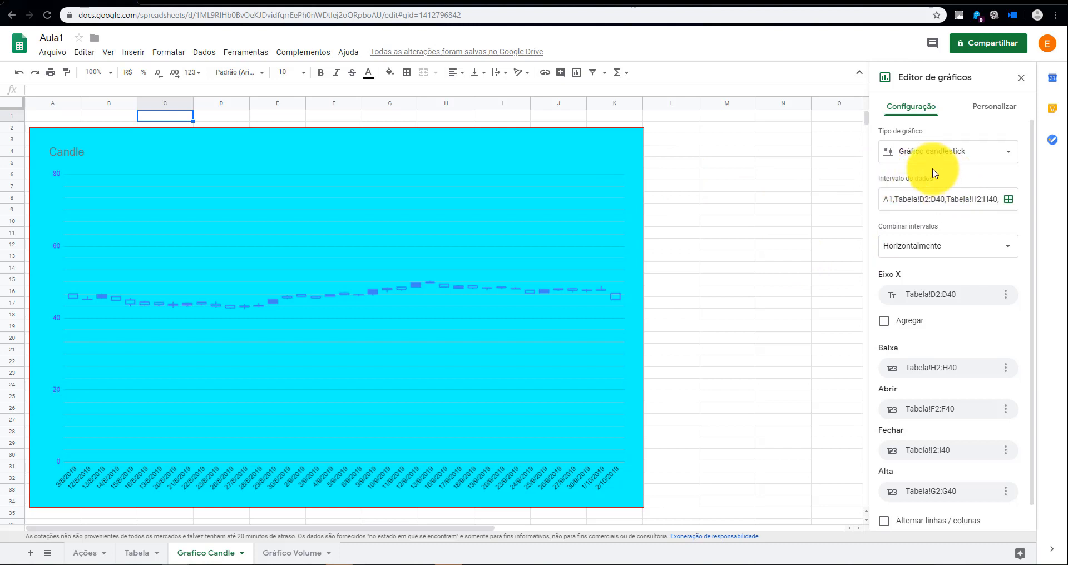
Extend the candlestick chart's Tabela ranges in columns D, H, F, I and G to row 100.
{"action": "left_click", "coordinate": [1009, 200]}
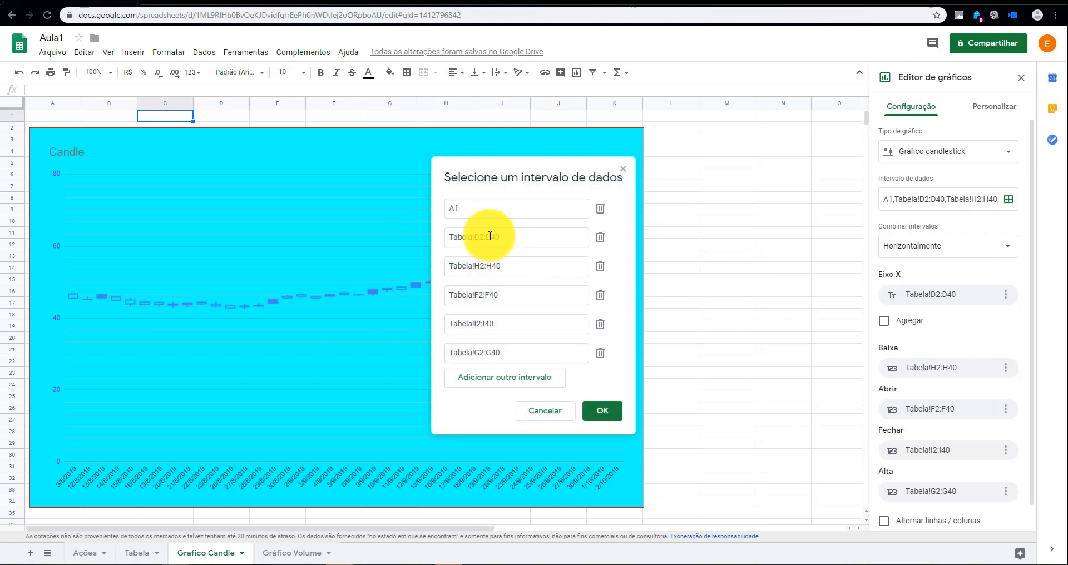
{"action": "left_click_drag", "start_coordinate": [491, 236], "coordinate": [502, 236]}
{"action": "type", "text": "100"}
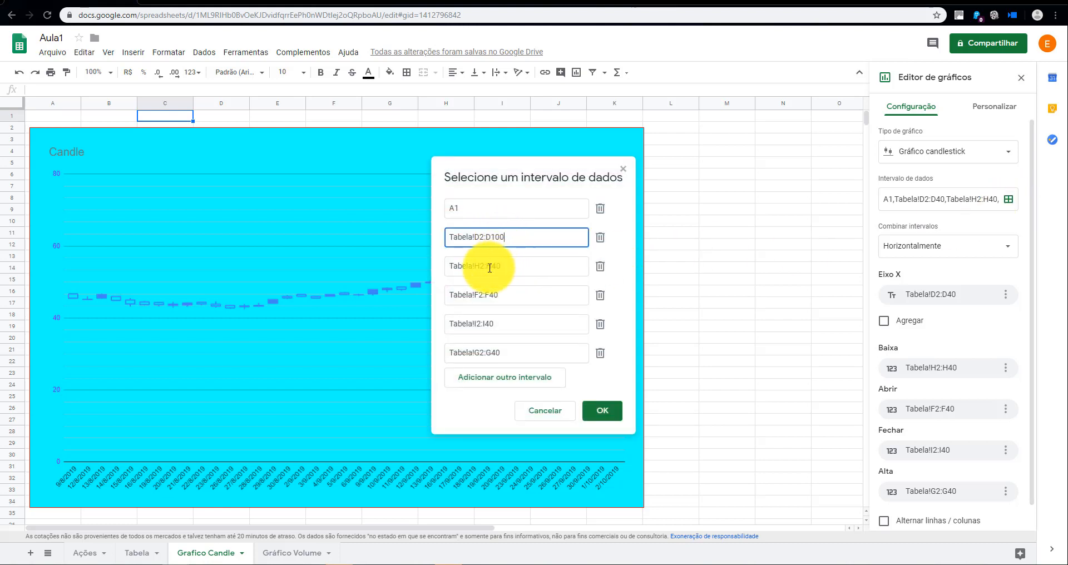
{"action": "left_click", "coordinate": [497, 267]}
{"action": "left_click_drag", "start_coordinate": [495, 266], "coordinate": [506, 353]}
{"action": "type", "text": "100100100"}
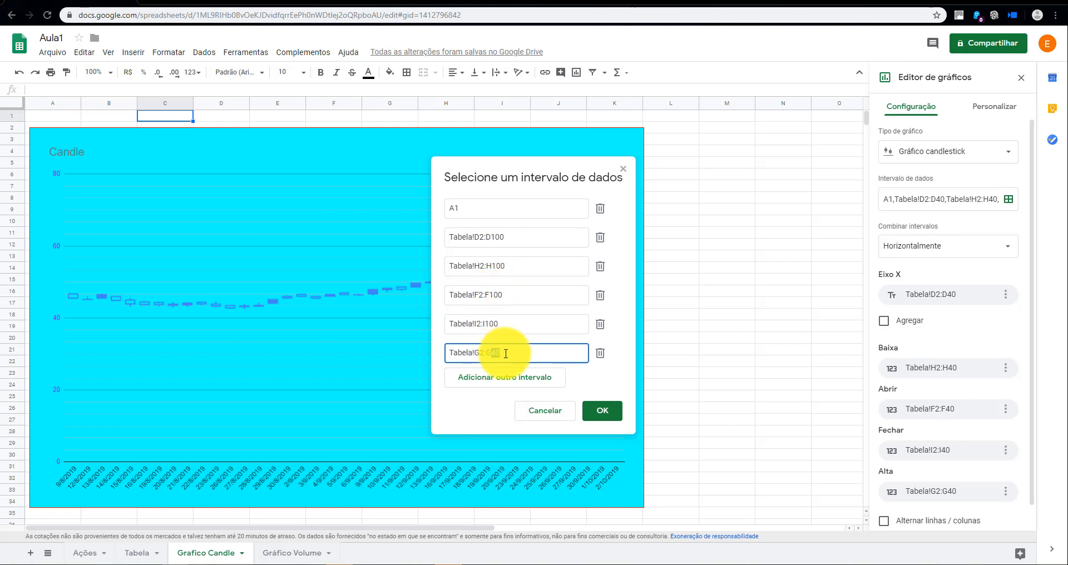
{"action": "type", "text": "100"}
{"action": "left_click", "coordinate": [603, 411]}
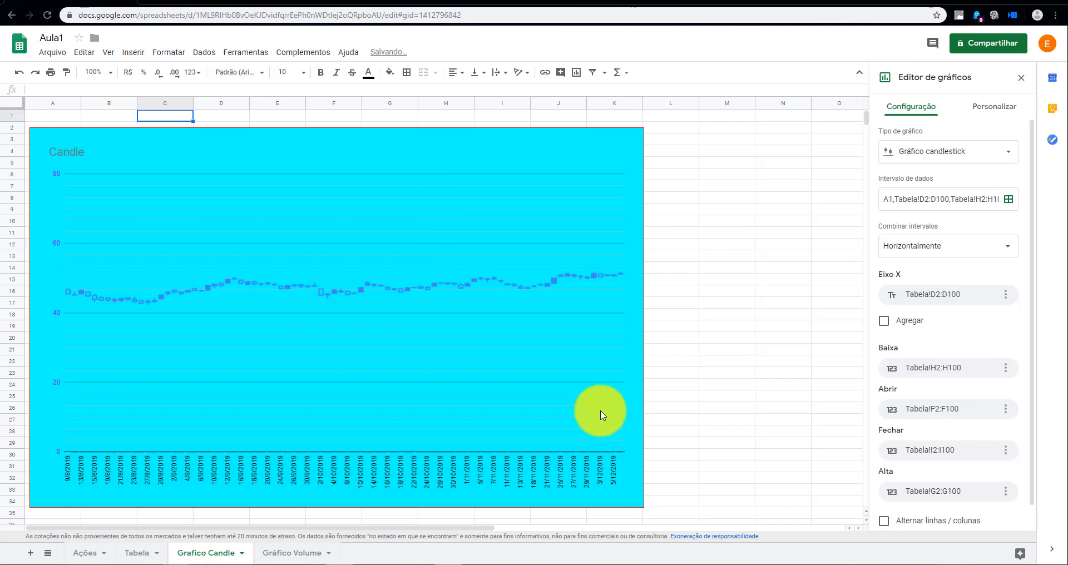
Widen the candlestick chart to about column O and close its chart editor.
{"action": "double_click", "coordinate": [620, 302]}
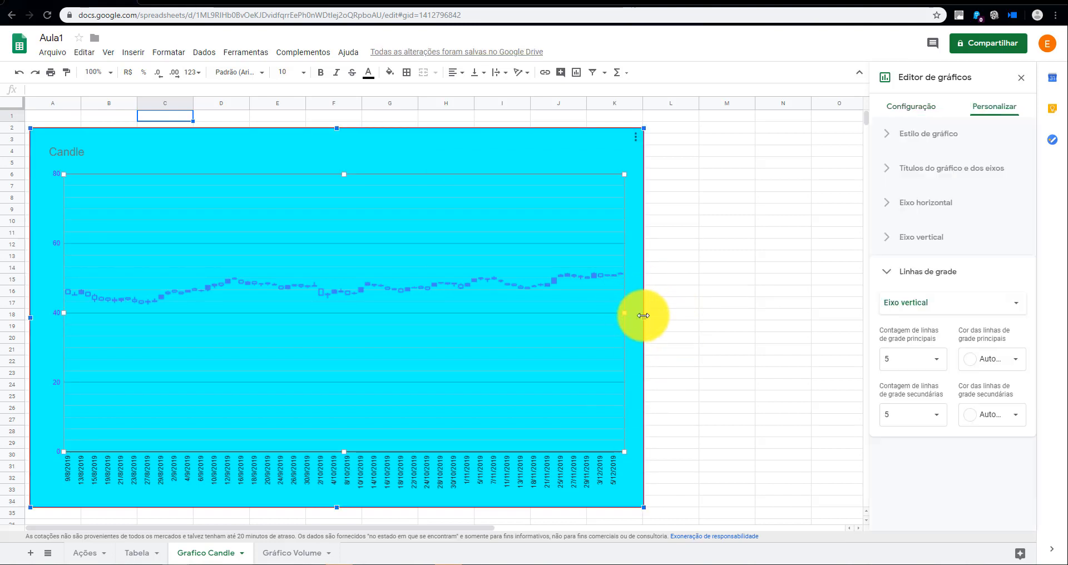
{"action": "left_click_drag", "start_coordinate": [706, 326], "coordinate": [850, 331]}
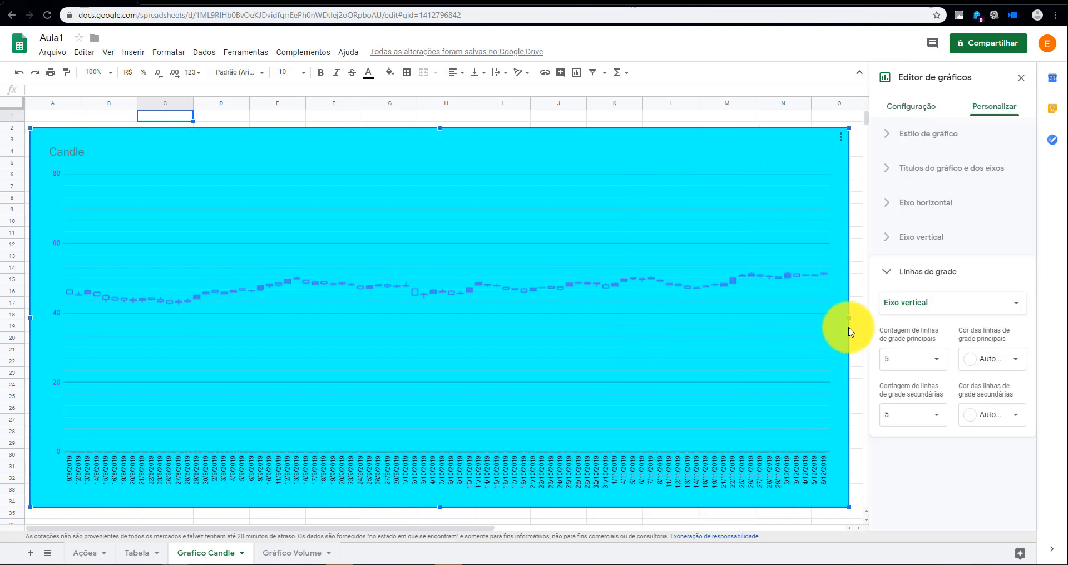
{"action": "left_click", "coordinate": [1023, 78]}
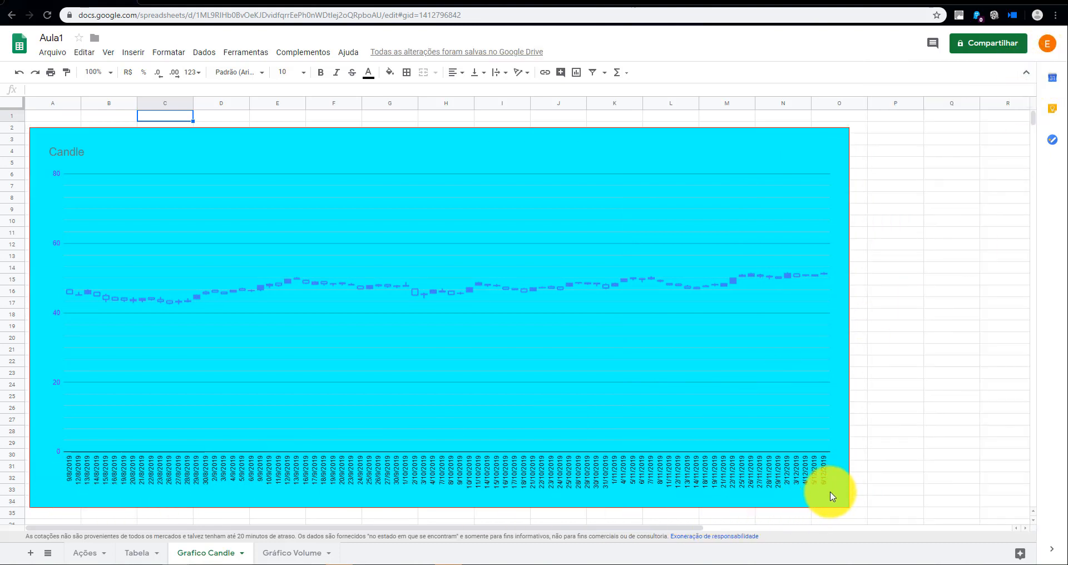
{"action": "left_click", "coordinate": [827, 279]}
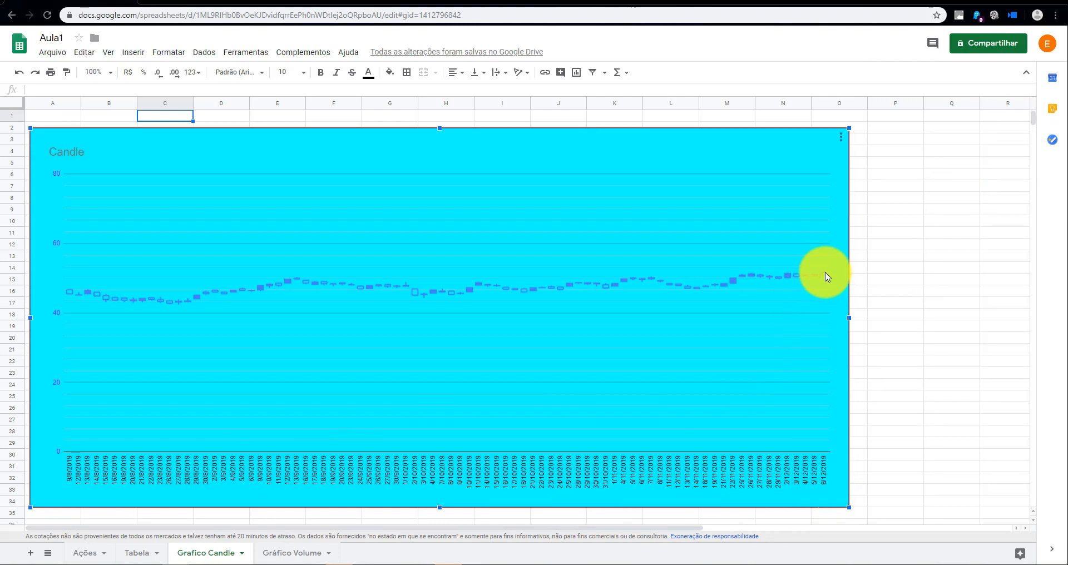
{"action": "mouse_move", "coordinate": [827, 277]}
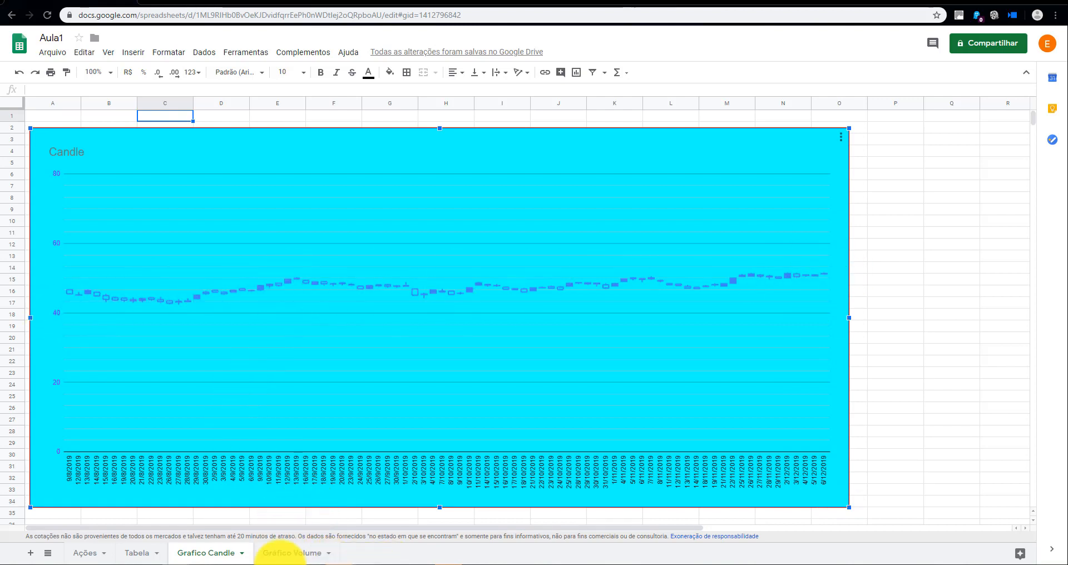
Insert a new chart on the Gráfico Volume sheet with A1 selected, keeping the column chart type.
{"action": "left_click", "coordinate": [284, 554]}
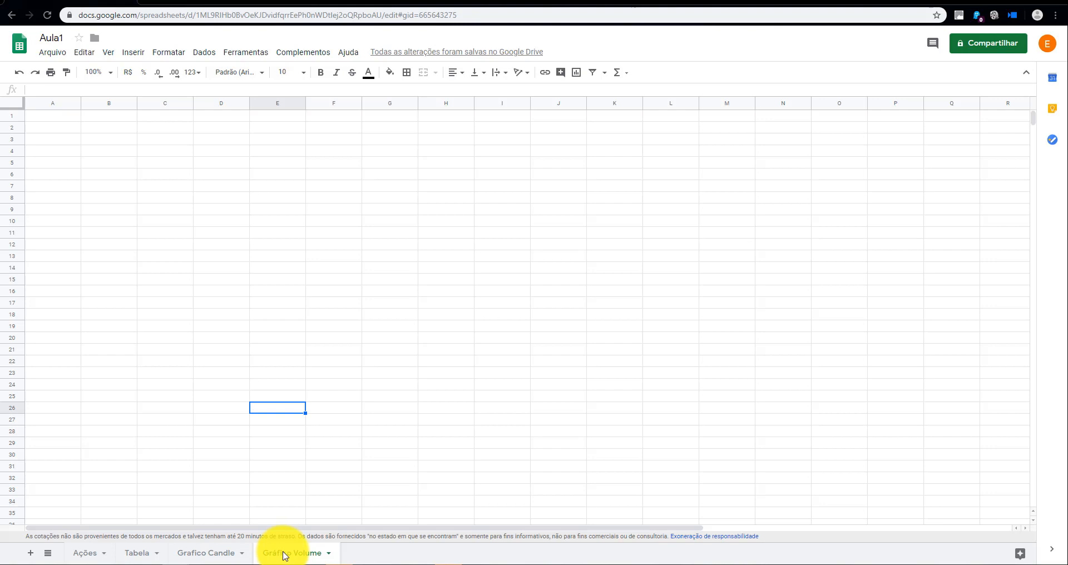
{"action": "left_click", "coordinate": [45, 115]}
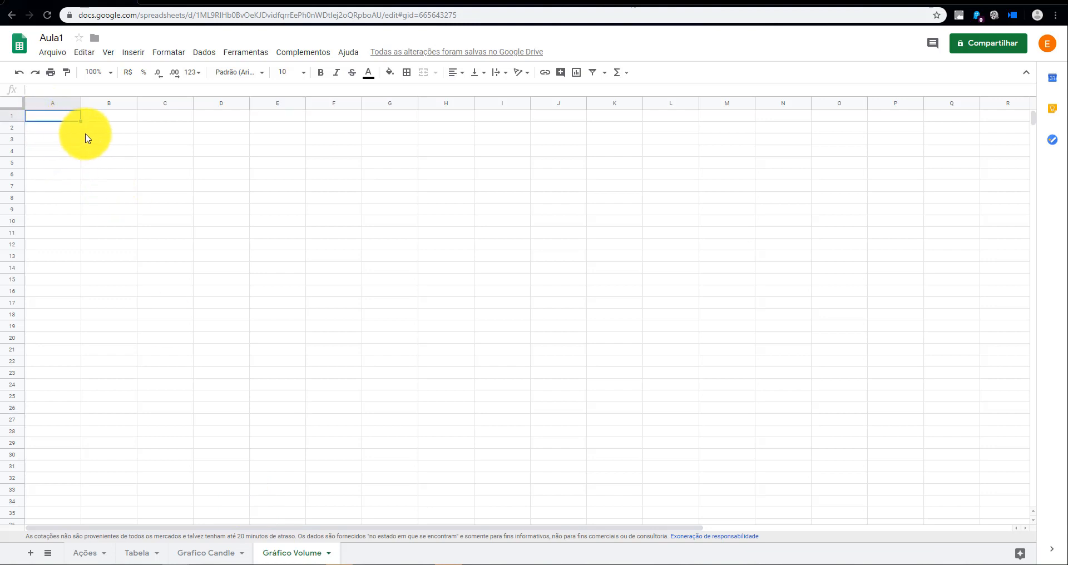
{"action": "left_click", "coordinate": [133, 52]}
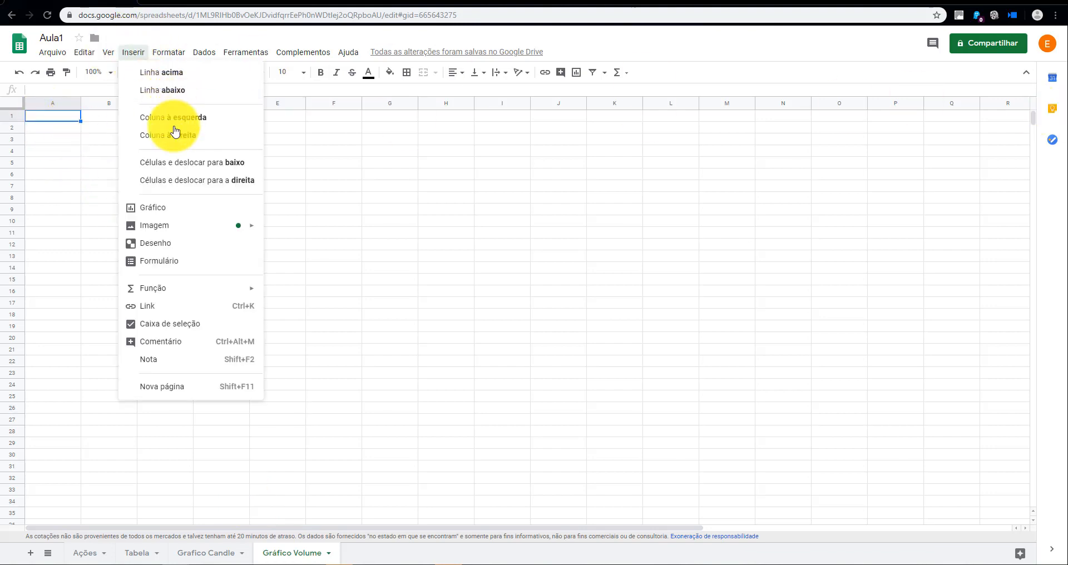
{"action": "left_click", "coordinate": [179, 212]}
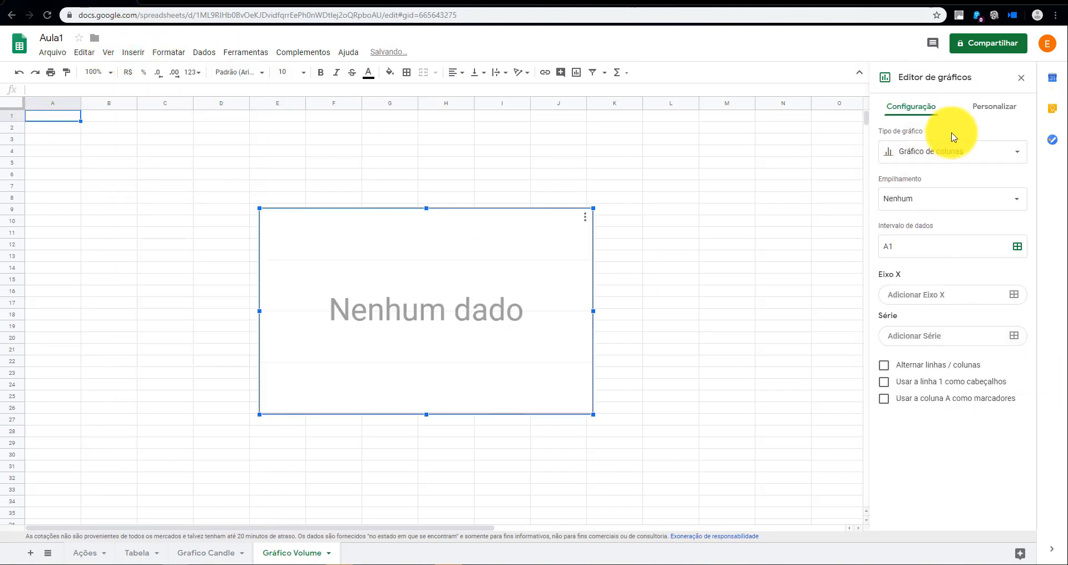
{"action": "left_click", "coordinate": [1009, 158]}
{"action": "left_click", "coordinate": [1010, 158]}
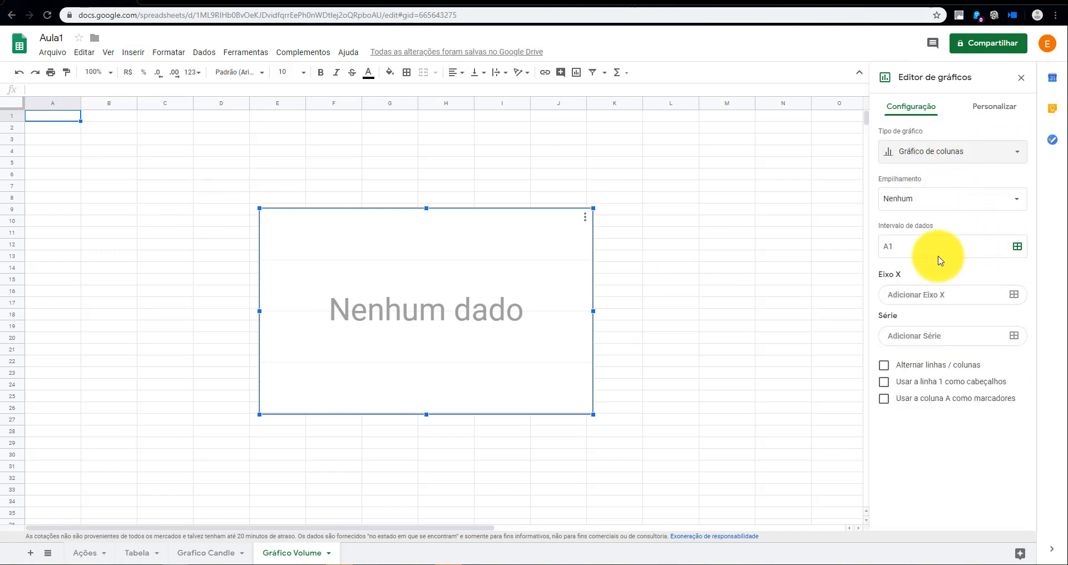
Set the volume chart's X axis to the Data column range Tabela!D2:D19.
{"action": "left_click", "coordinate": [974, 296]}
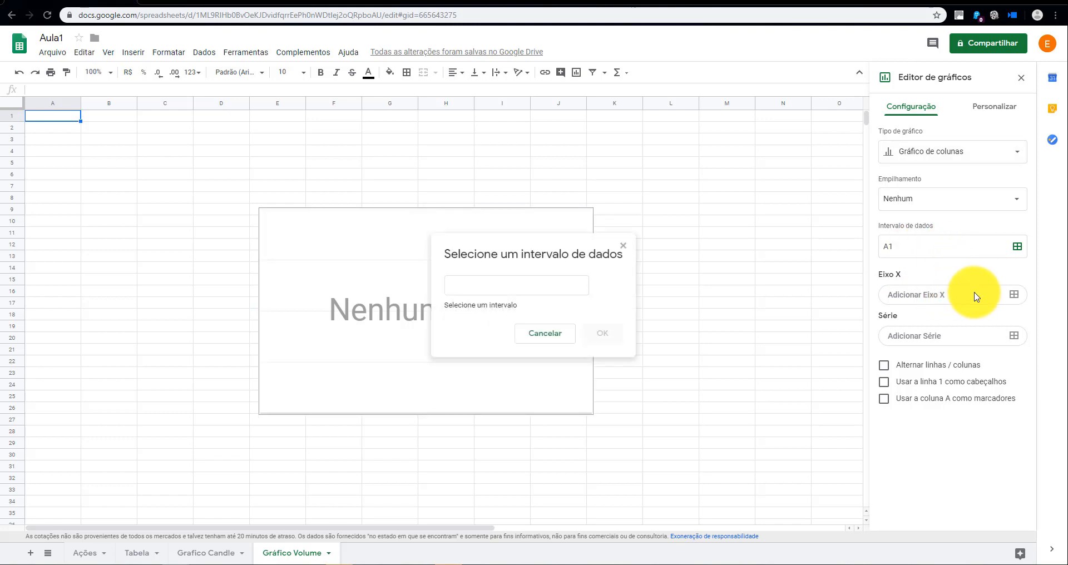
{"action": "left_click", "coordinate": [126, 554]}
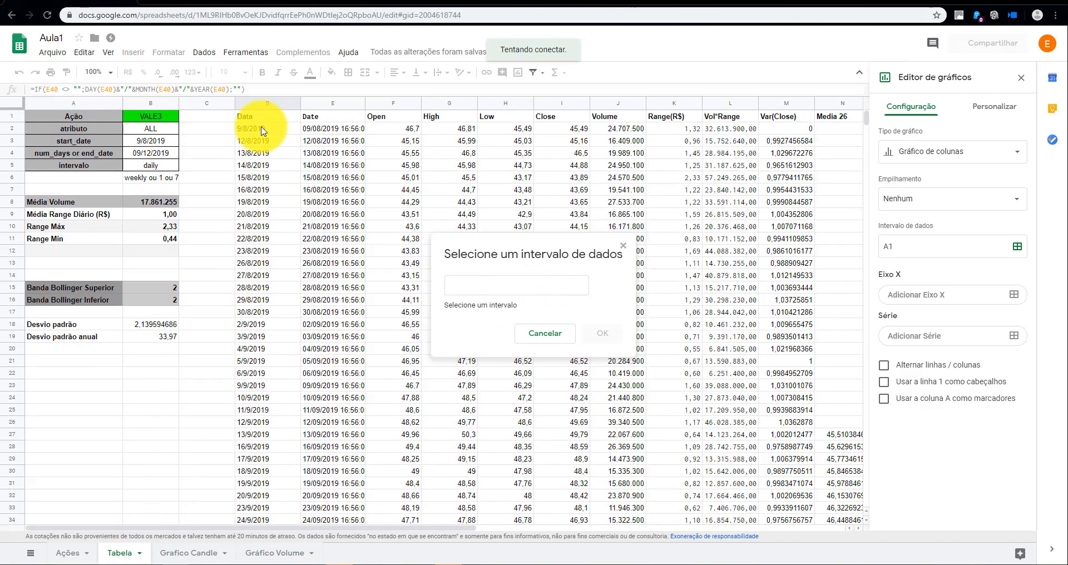
{"action": "left_click_drag", "start_coordinate": [258, 128], "coordinate": [269, 341]}
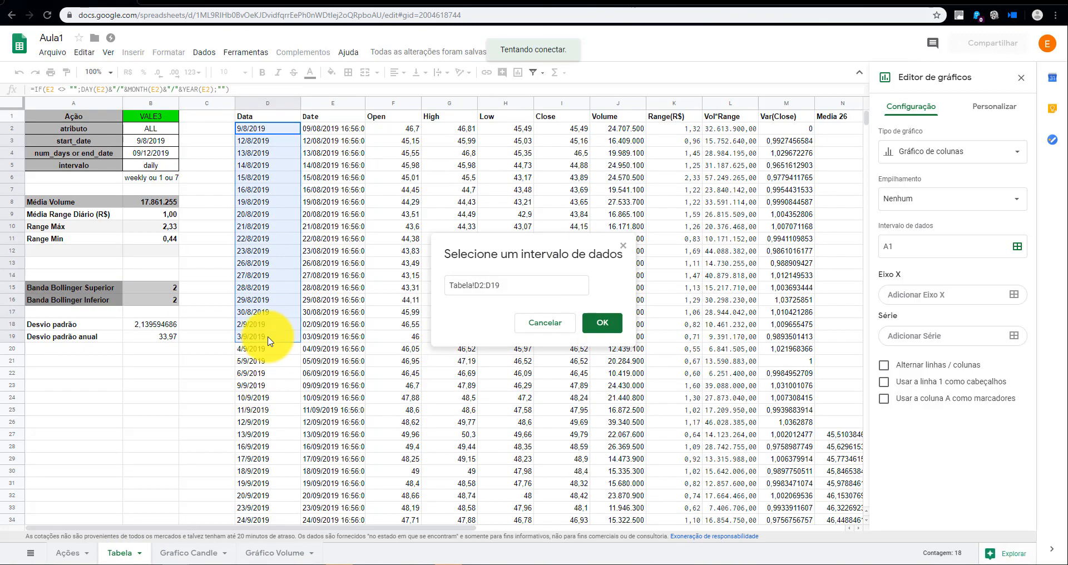
{"action": "left_click", "coordinate": [603, 323]}
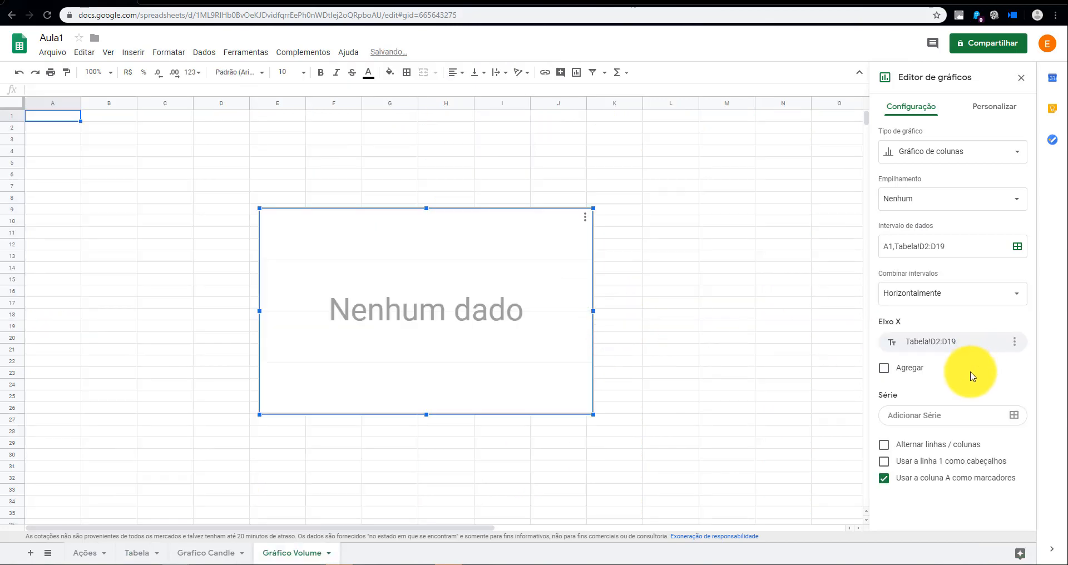
Add the Volume column range Tabela!J2:J19 as the volume chart's series.
{"action": "left_click", "coordinate": [947, 424]}
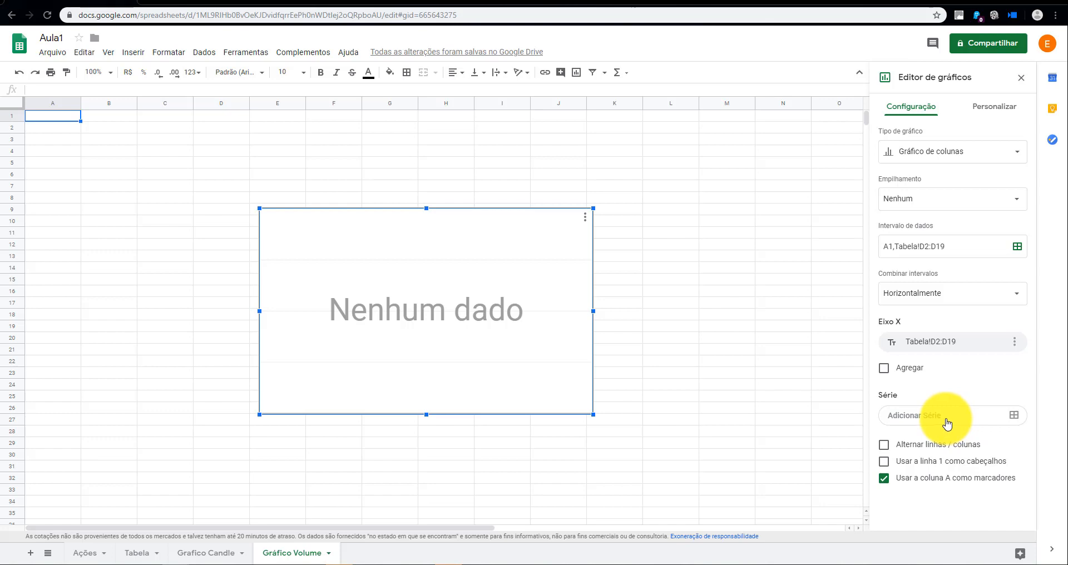
{"action": "left_click", "coordinate": [139, 553]}
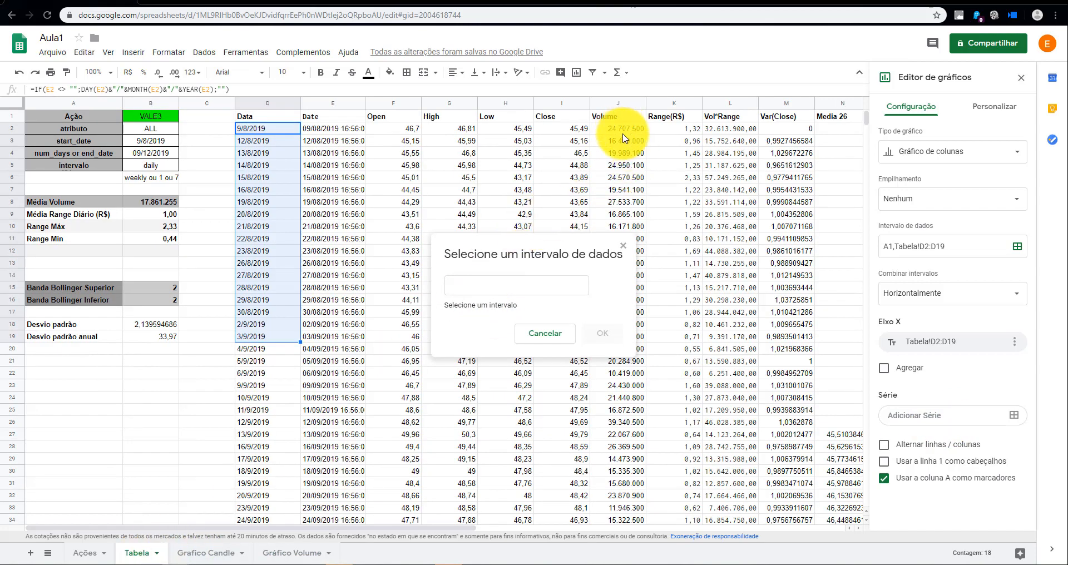
{"action": "left_click_drag", "start_coordinate": [620, 130], "coordinate": [636, 340]}
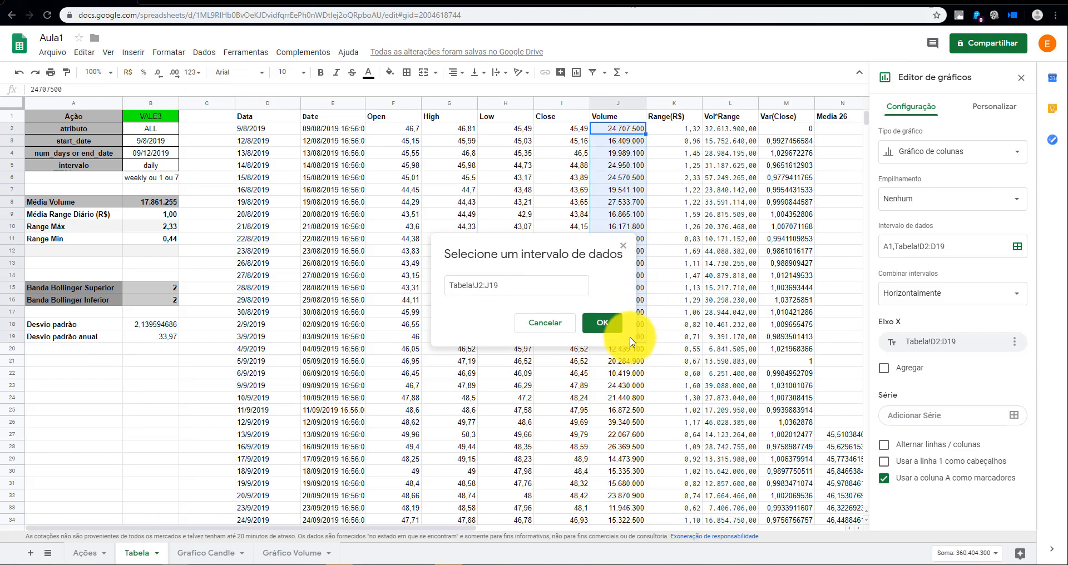
{"action": "left_click", "coordinate": [605, 324]}
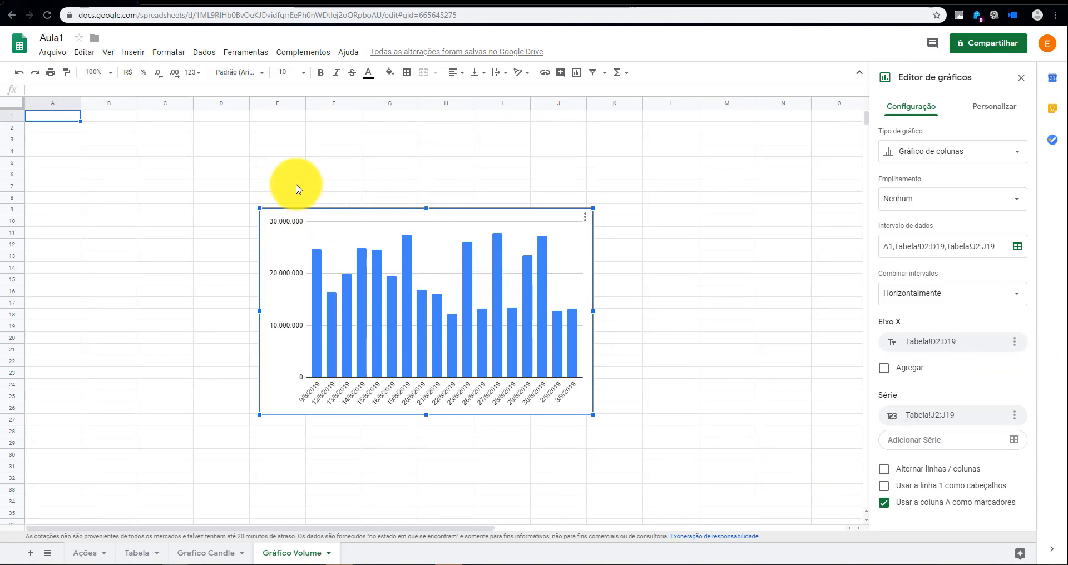
Try to move the volume chart up to about cell B5 and enlarge it from its lower corner.
{"action": "left_click_drag", "start_coordinate": [345, 224], "coordinate": [143, 167]}
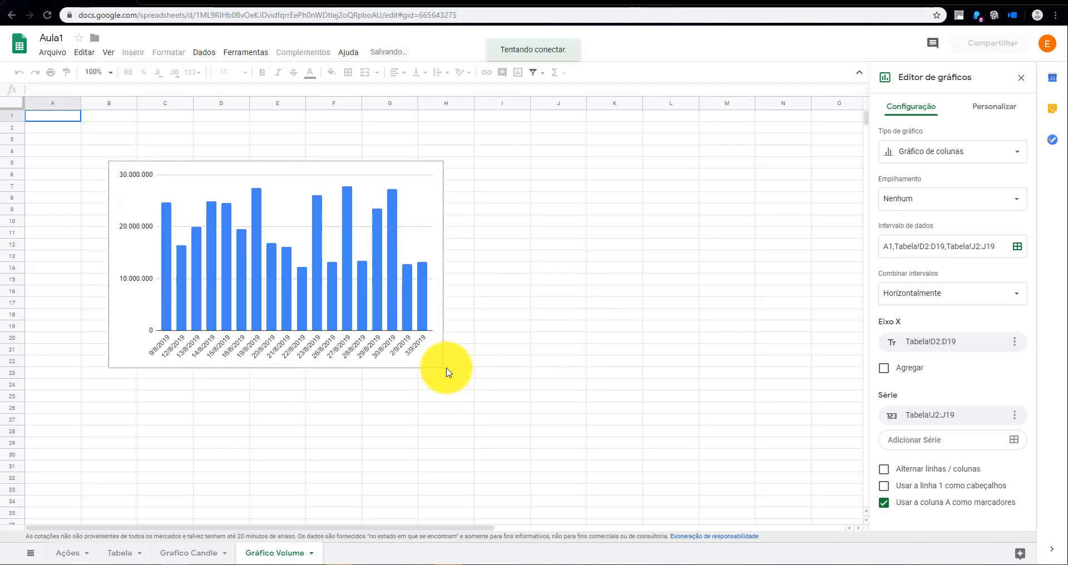
{"action": "left_click_drag", "start_coordinate": [446, 368], "coordinate": [582, 424]}
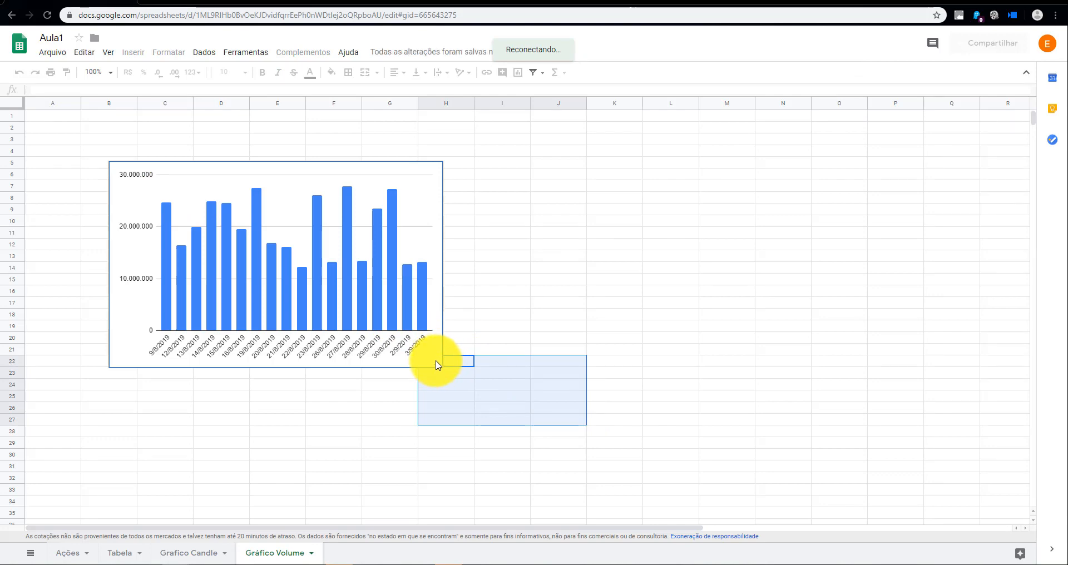
{"action": "left_click", "coordinate": [136, 553]}
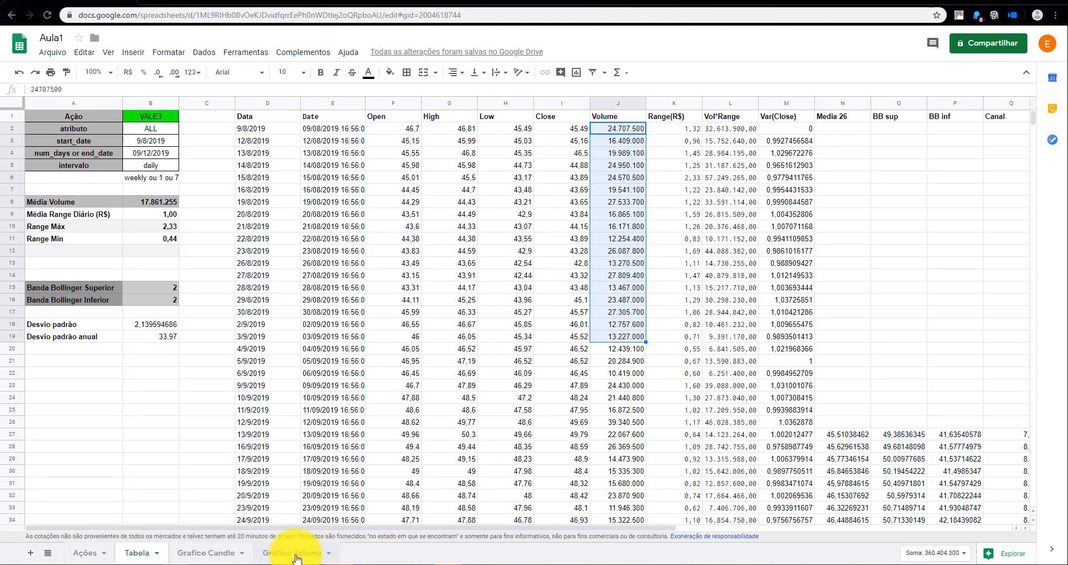
{"action": "left_click", "coordinate": [292, 553]}
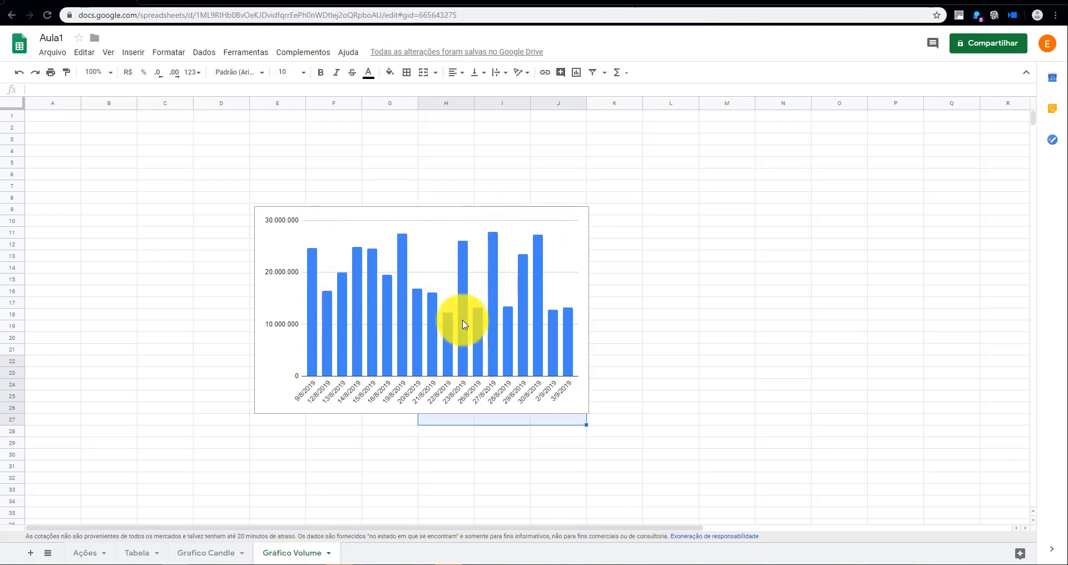
Move the volume chart up to about cell B2 and switch to the Tabela sheet.
{"action": "left_click", "coordinate": [565, 377]}
{"action": "double_click", "coordinate": [577, 368]}
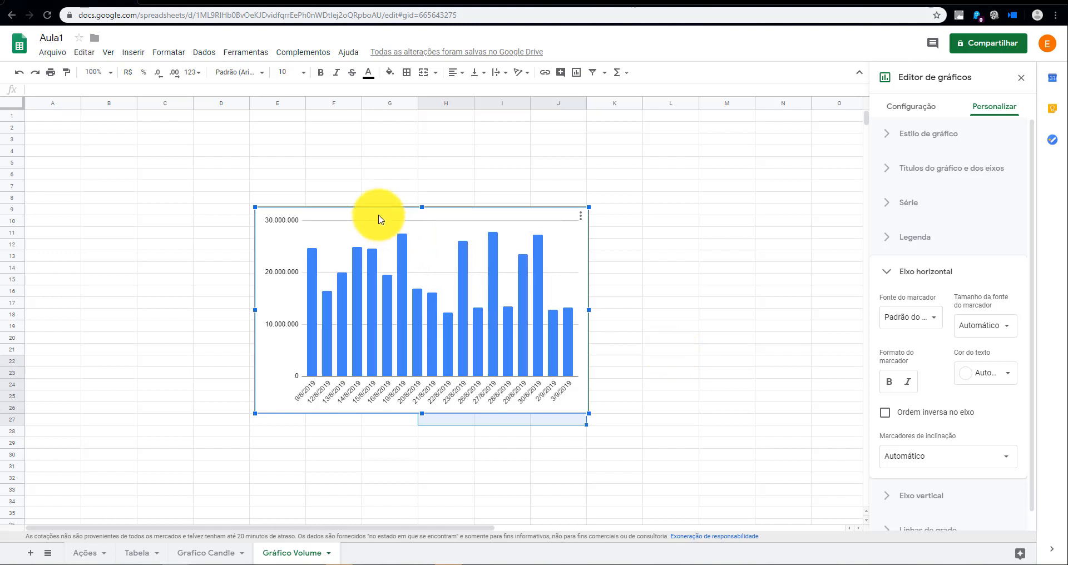
{"action": "left_click_drag", "start_coordinate": [378, 216], "coordinate": [205, 136]}
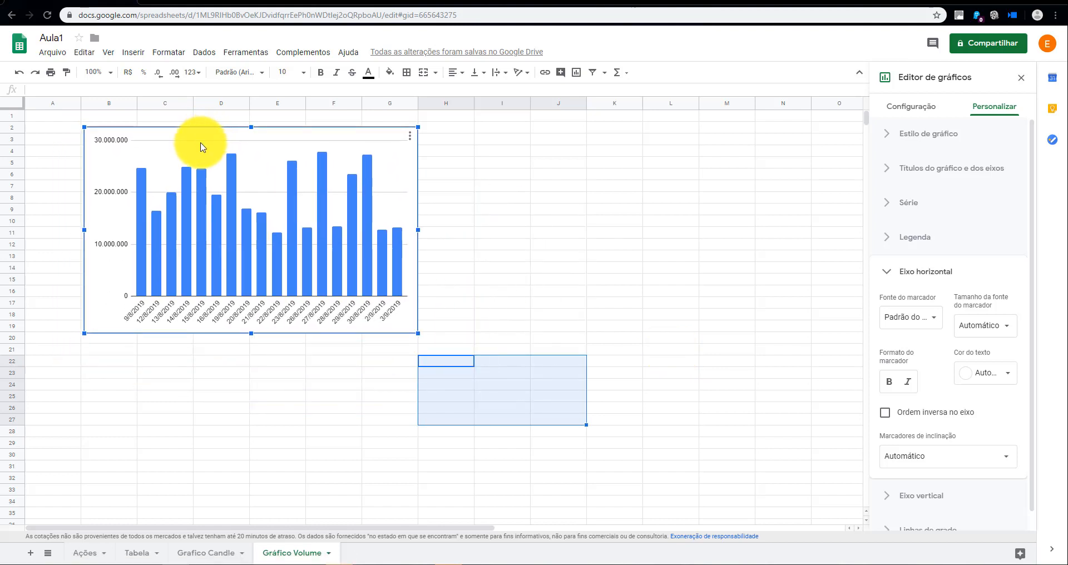
{"action": "left_click", "coordinate": [594, 213]}
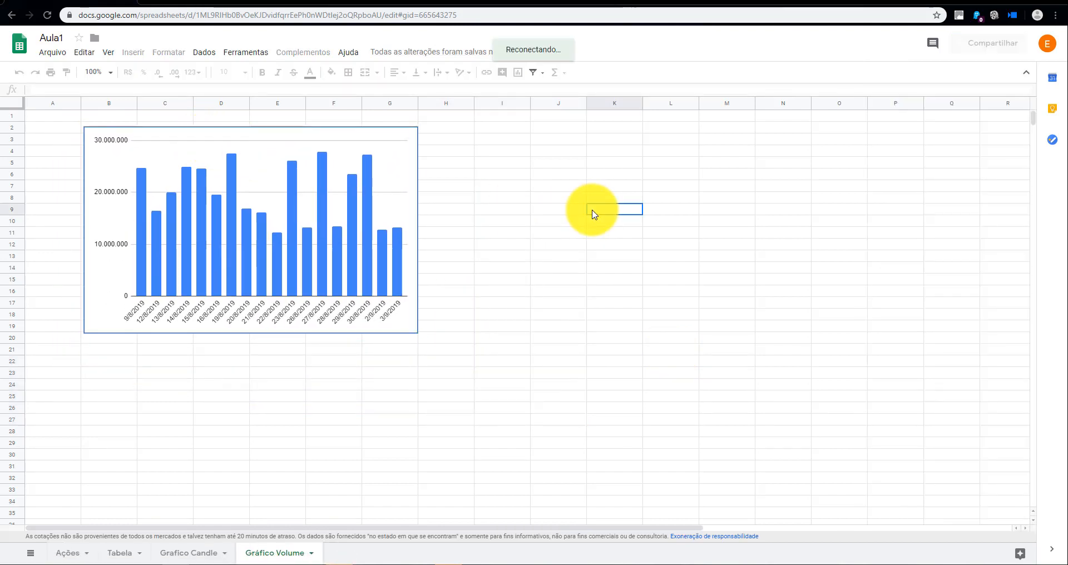
{"action": "left_click", "coordinate": [127, 541]}
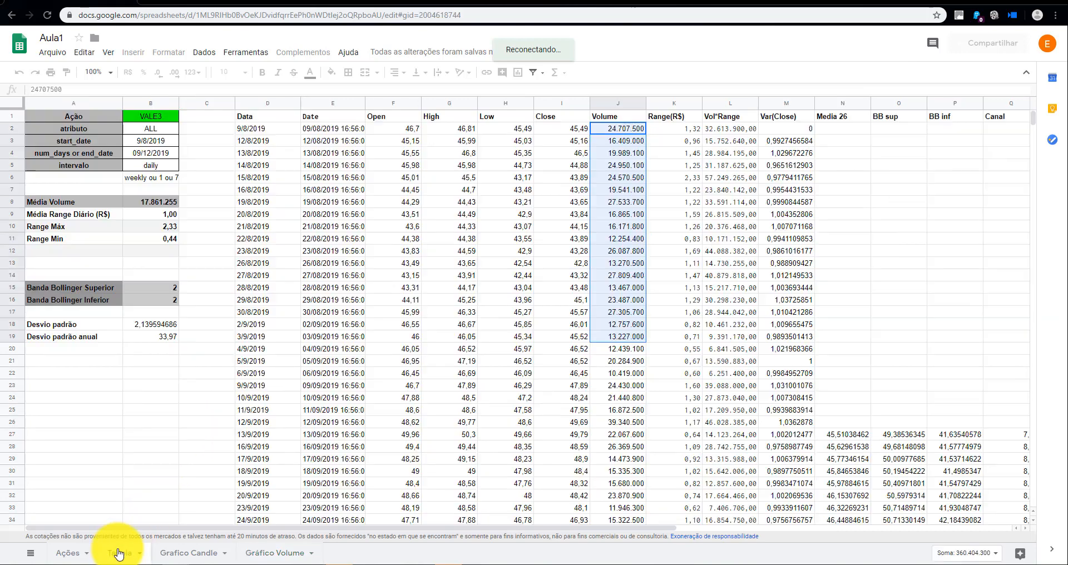